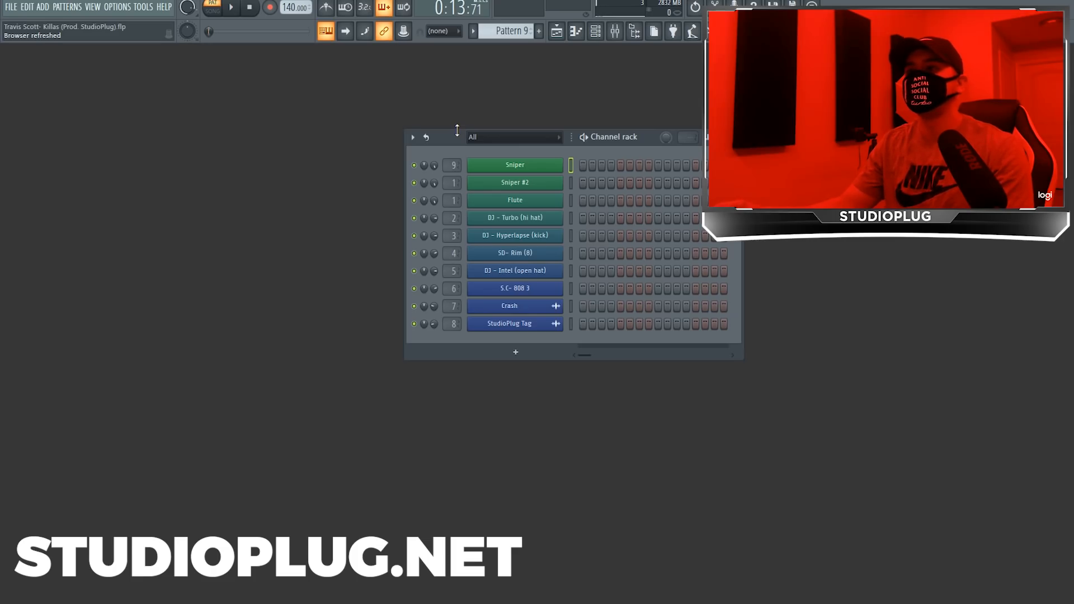
Step: Audition the channel sounds from Sniper down to S.C- 808 3 by sounding notes on each
{"action": "key", "text": "v"}
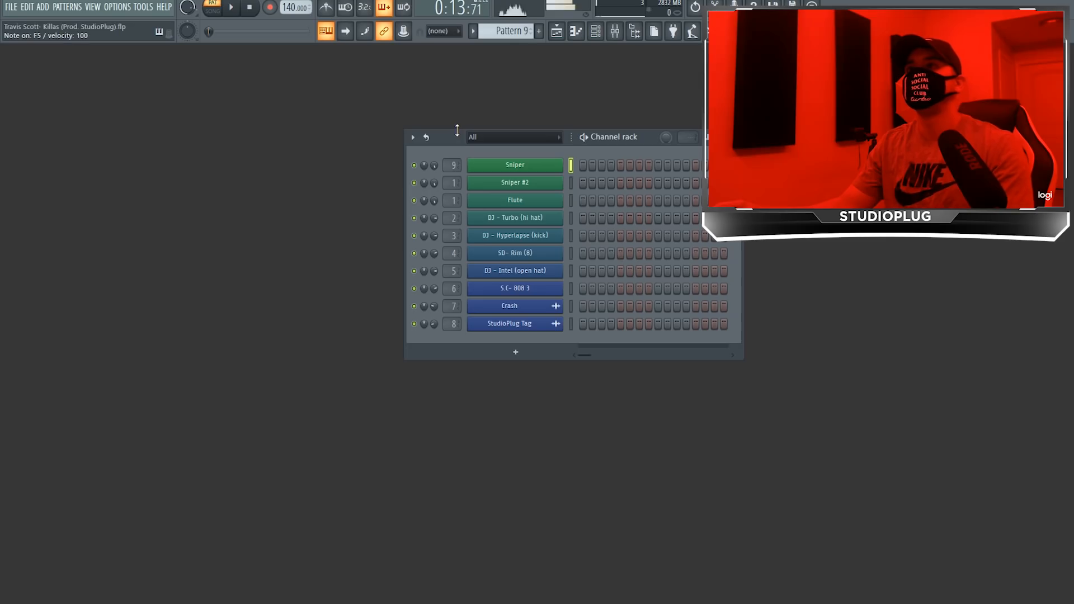
{"action": "key", "text": "n"}
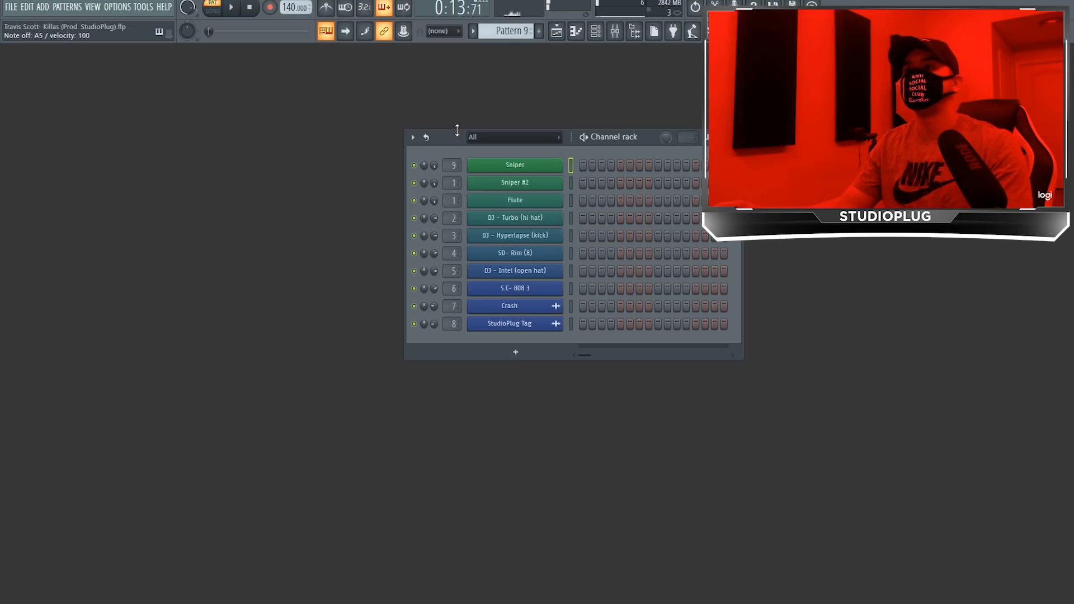
{"action": "key", "text": "x"}
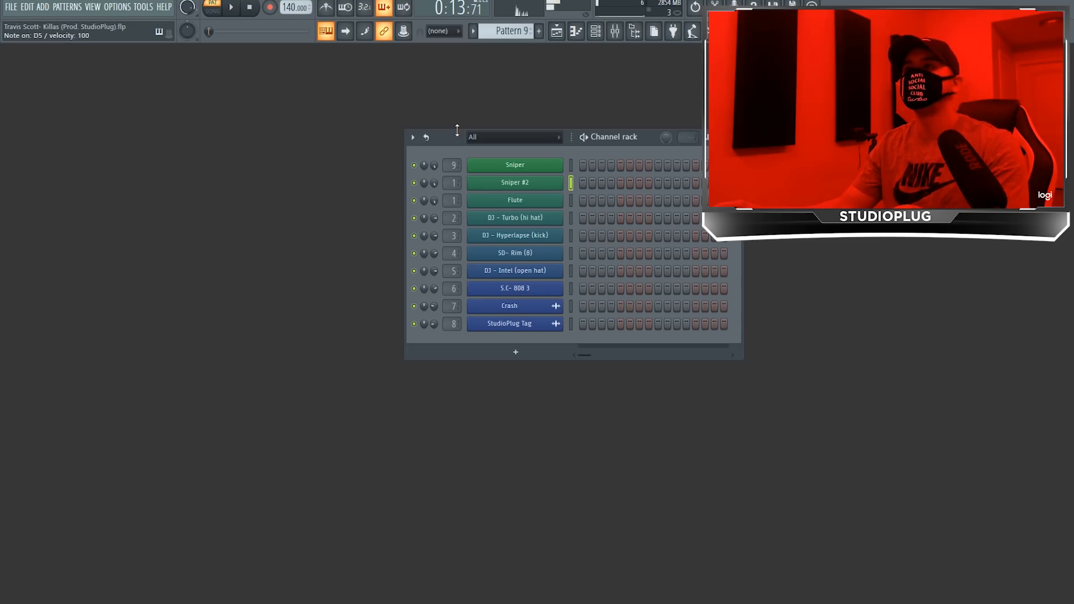
{"action": "key", "text": "v"}
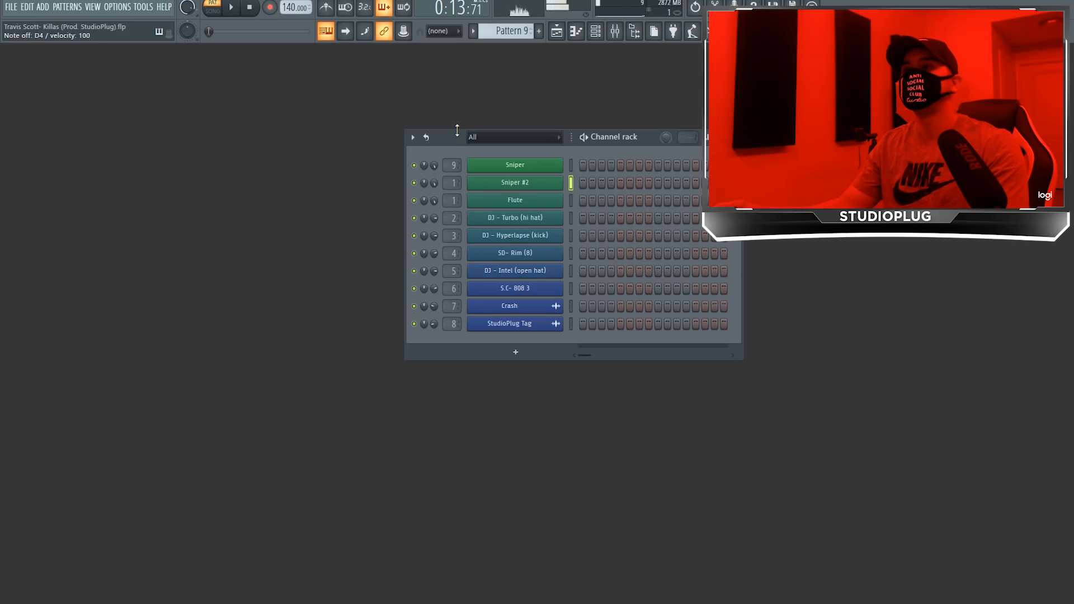
{"action": "key", "text": "n"}
{"action": "key", "text": "n"}
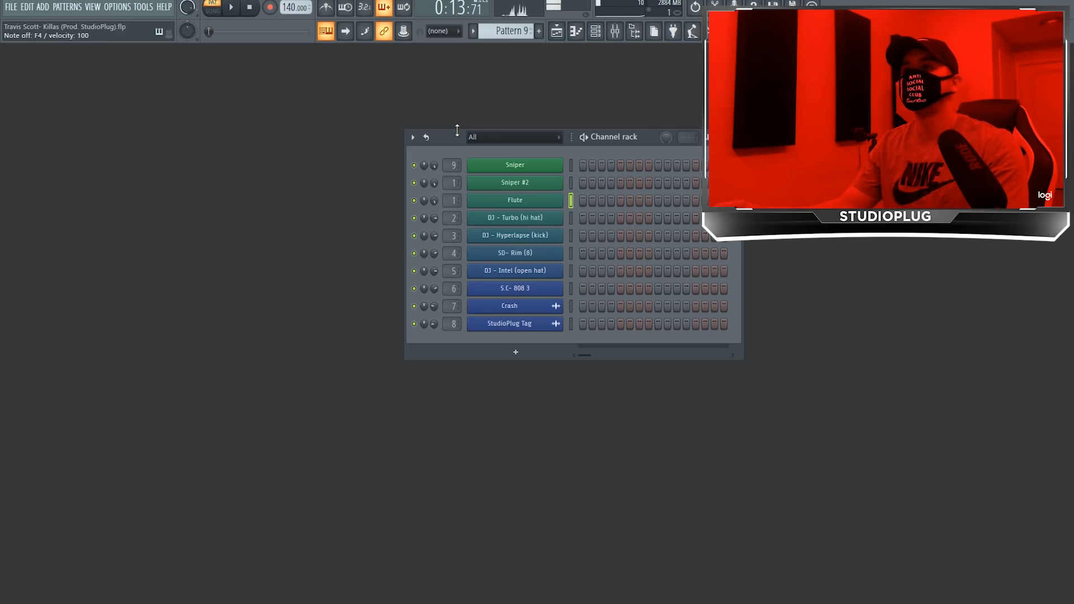
{"action": "key", "text": "Down"}
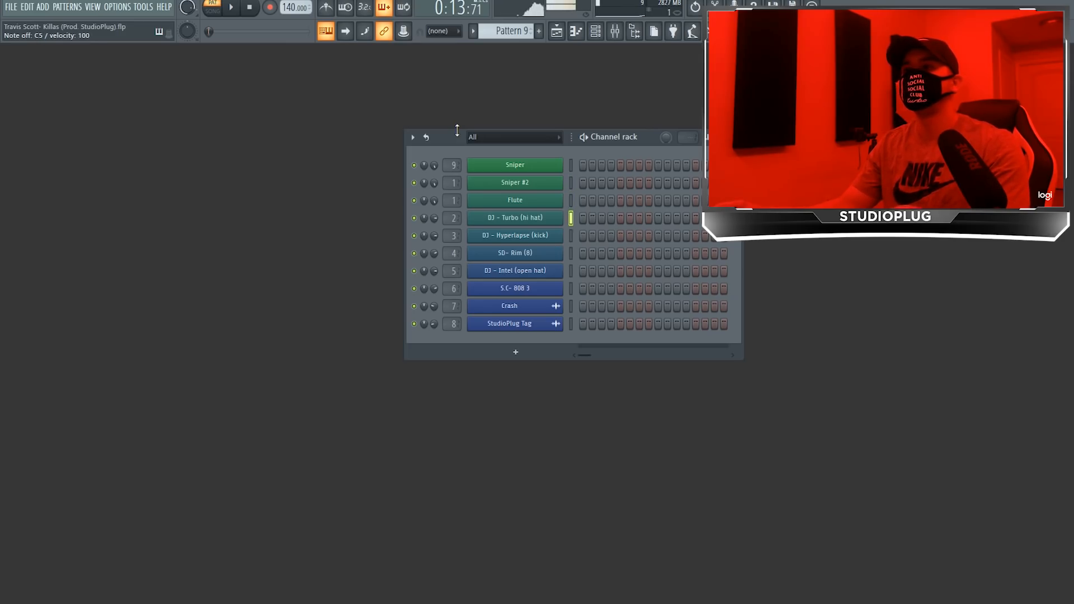
{"action": "key", "text": "Down"}
{"action": "key", "text": "Down"}
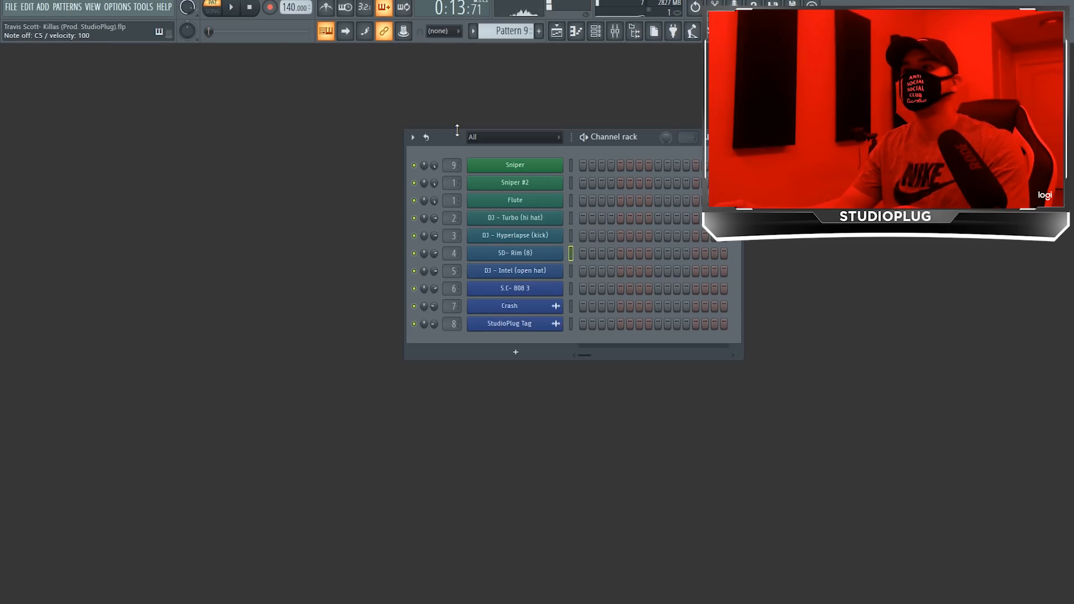
{"action": "key", "text": "Down"}
{"action": "key", "text": "Down"}
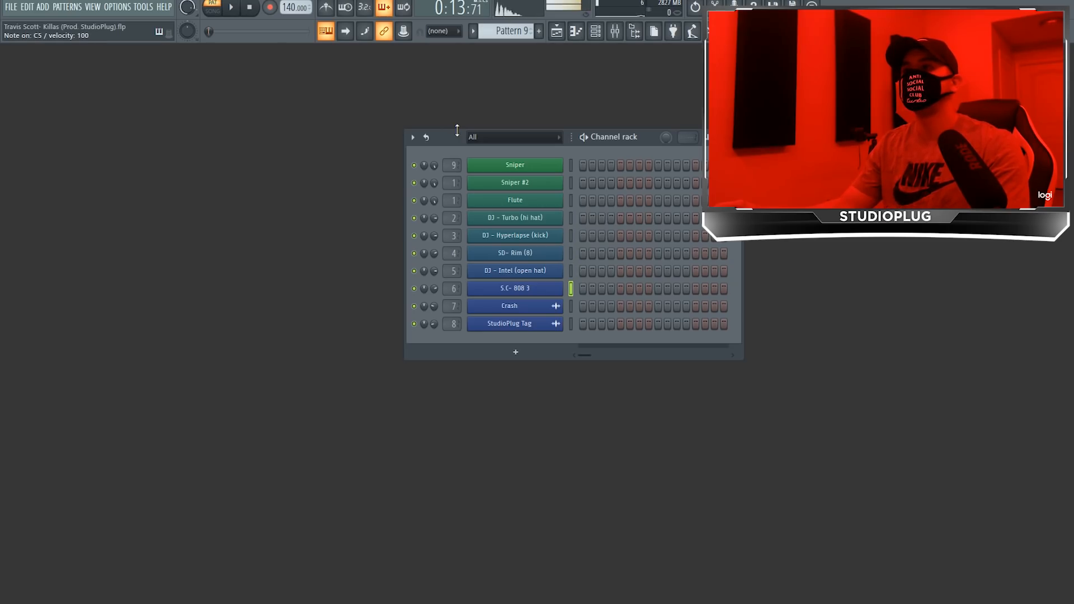
{"action": "key", "text": "w"}
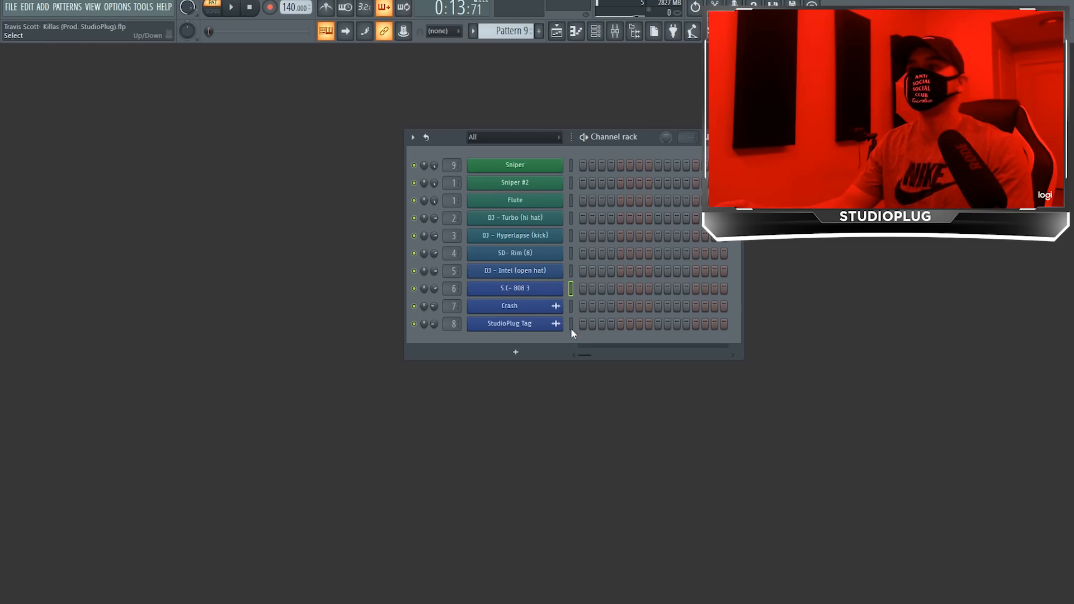
Step: Select the Sniper channel and open its piano roll
{"action": "left_click", "coordinate": [570, 164]}
{"action": "left_click_drag", "start_coordinate": [445, 142], "coordinate": [379, 147]}
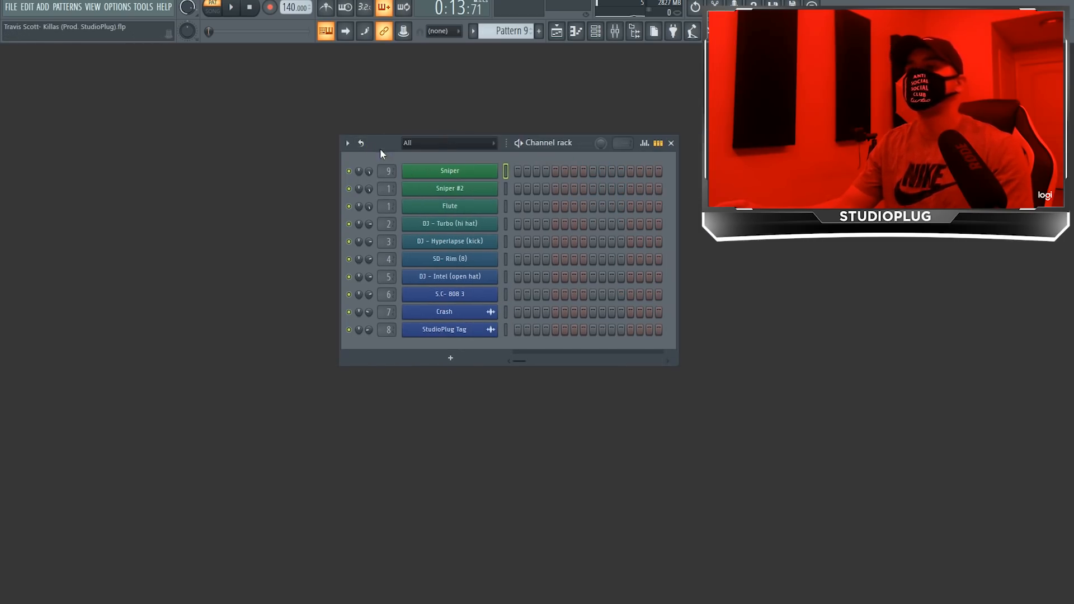
{"action": "right_click", "coordinate": [495, 171]}
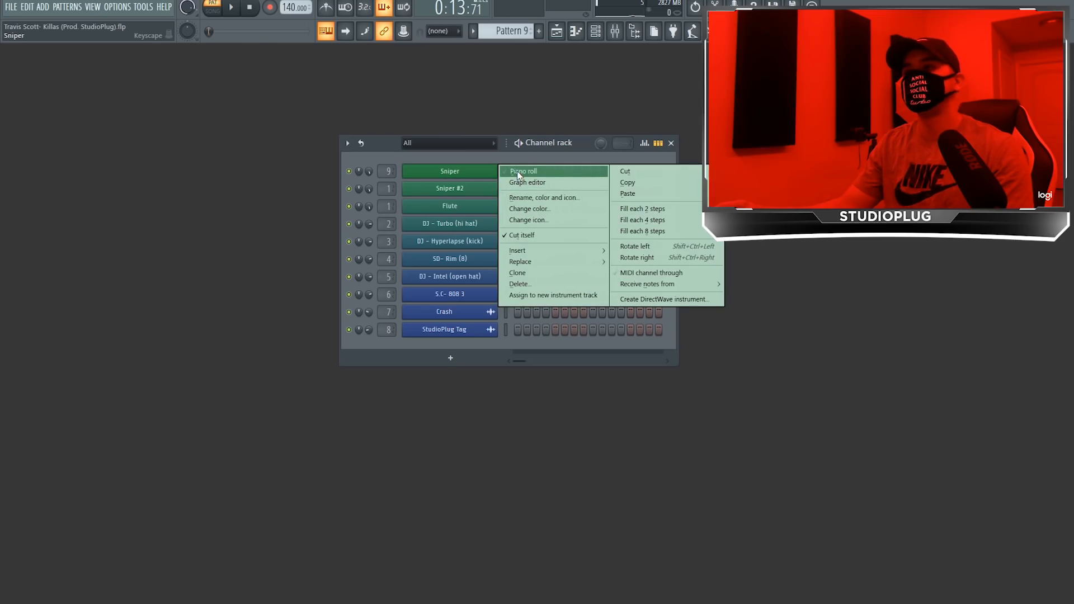
{"action": "left_click", "coordinate": [517, 170]}
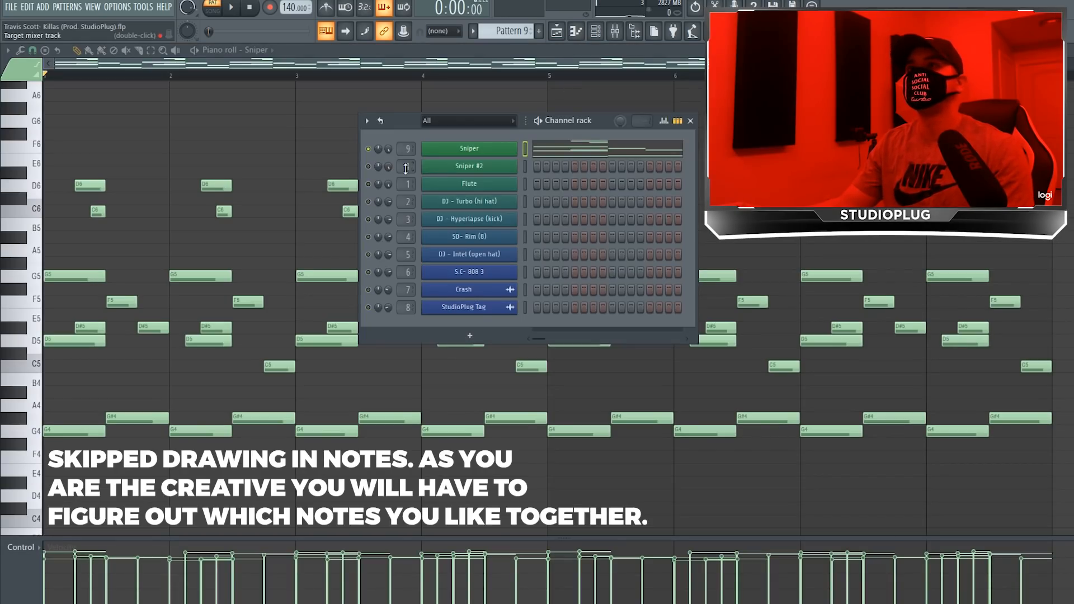
Step: Move the channel rack aside and play back the Sniper melody in Pattern 9
{"action": "left_click_drag", "start_coordinate": [411, 121], "coordinate": [420, 190]}
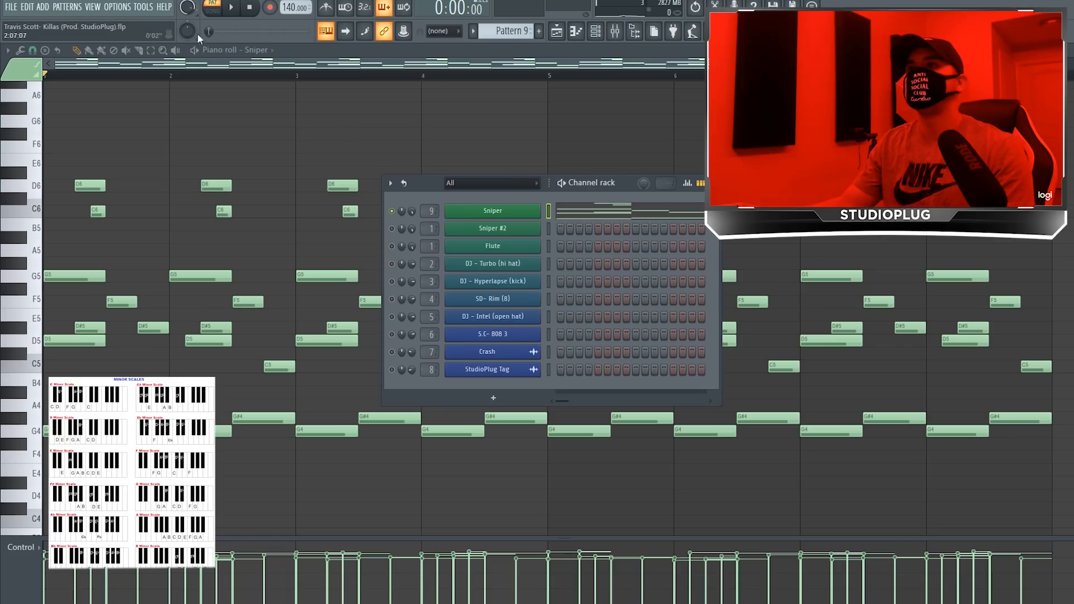
{"action": "left_click", "coordinate": [231, 10]}
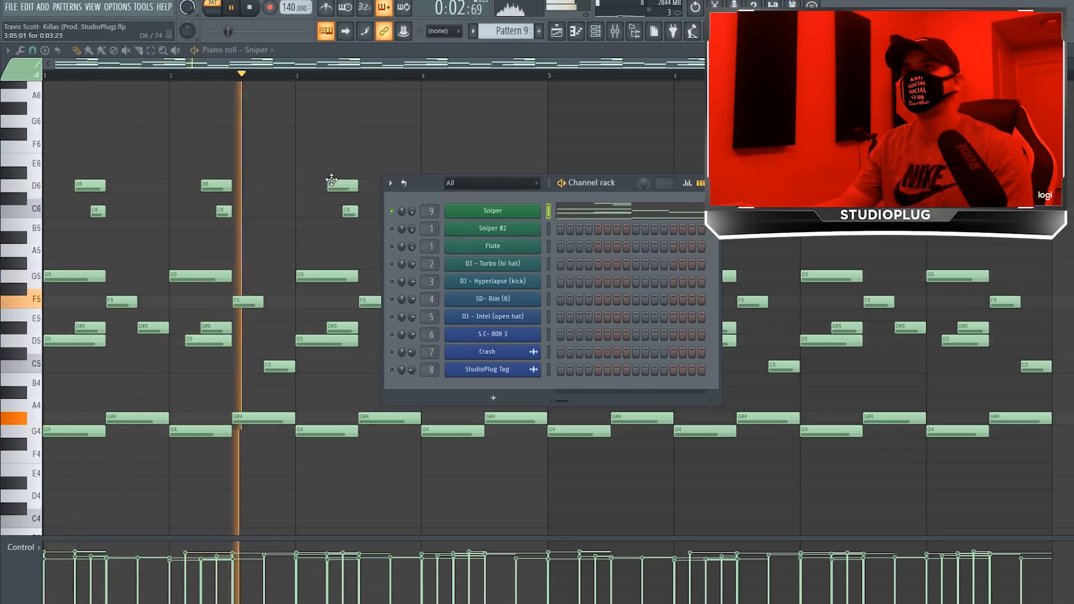
{"action": "left_click_drag", "start_coordinate": [435, 186], "coordinate": [369, 170]}
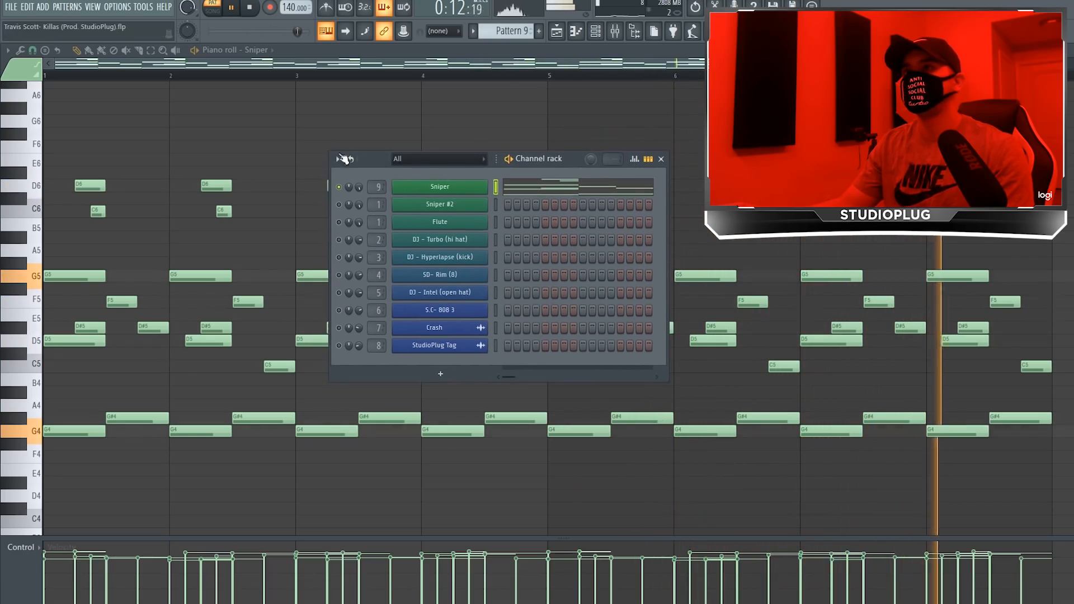
{"action": "left_click", "coordinate": [250, 12]}
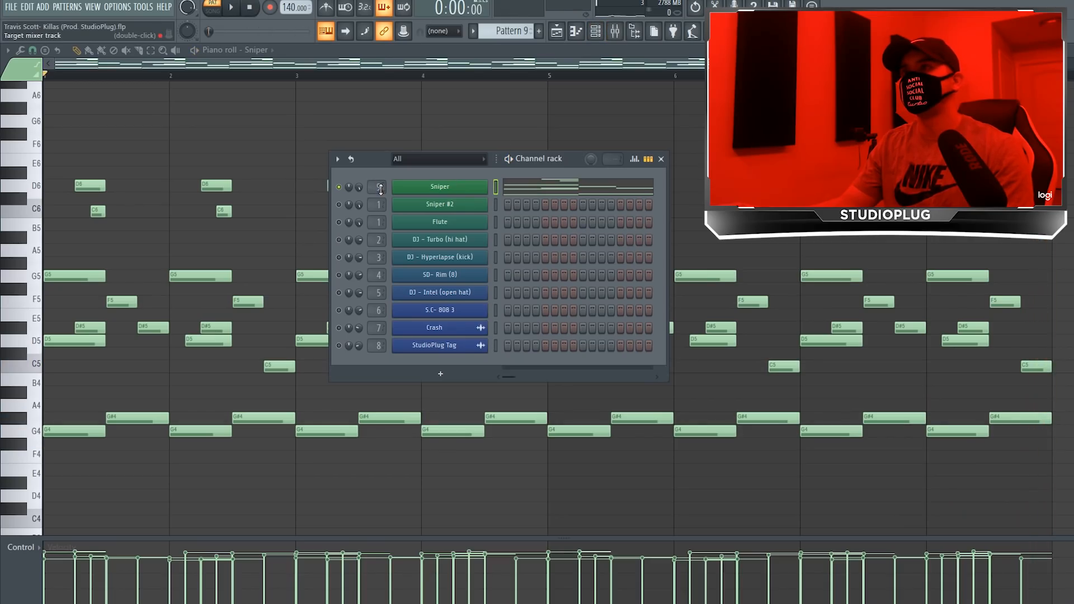
Step: In Gross Beat on the Sniper mixer track, load the Momentary preset and choose the 1/2 Speed time effect
{"action": "left_click", "coordinate": [606, 36]}
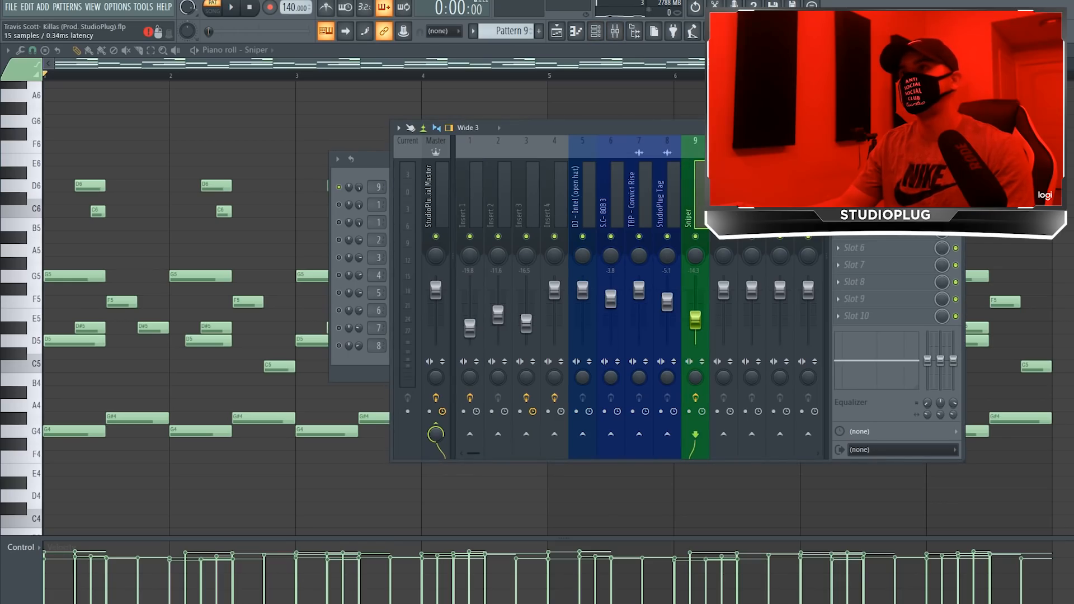
{"action": "left_click", "coordinate": [955, 163]}
{"action": "left_click", "coordinate": [886, 163]}
{"action": "left_click", "coordinate": [886, 162]}
{"action": "left_click", "coordinate": [887, 163]}
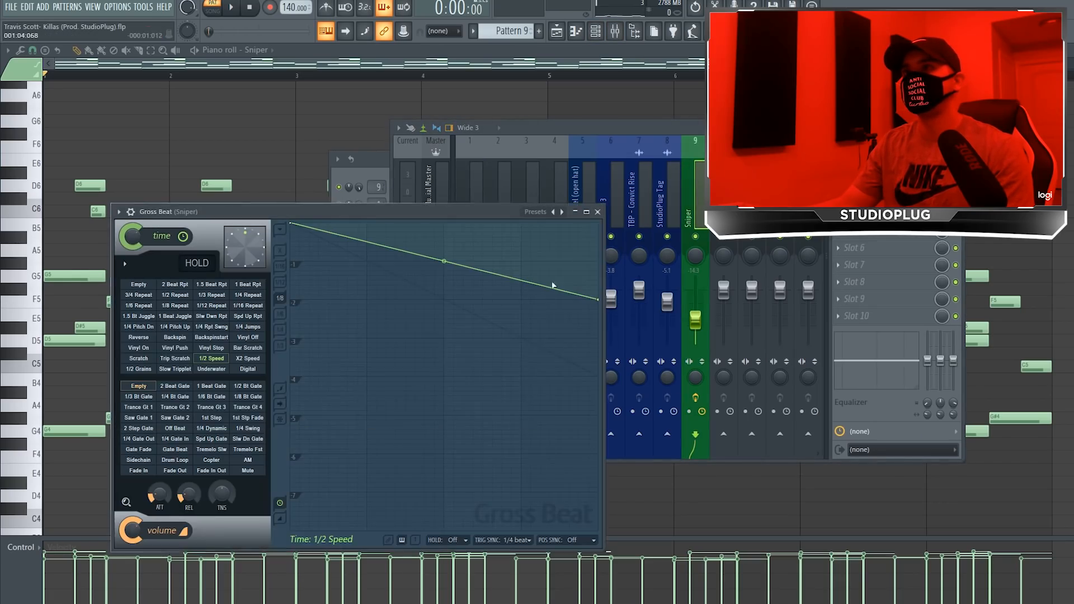
{"action": "left_click", "coordinate": [562, 212]}
{"action": "left_click", "coordinate": [584, 251]}
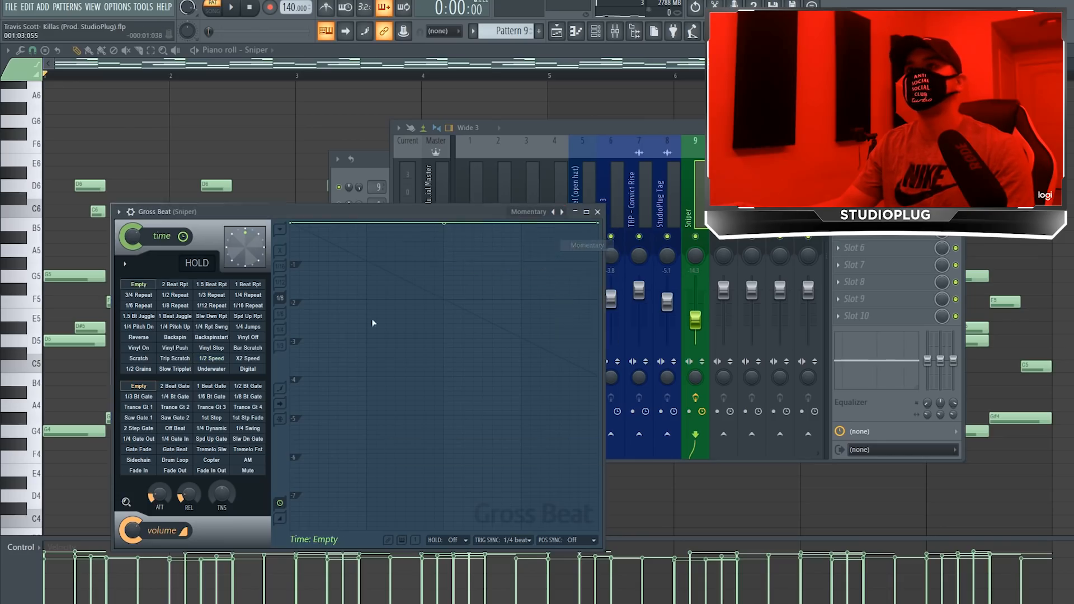
{"action": "left_click", "coordinate": [219, 361]}
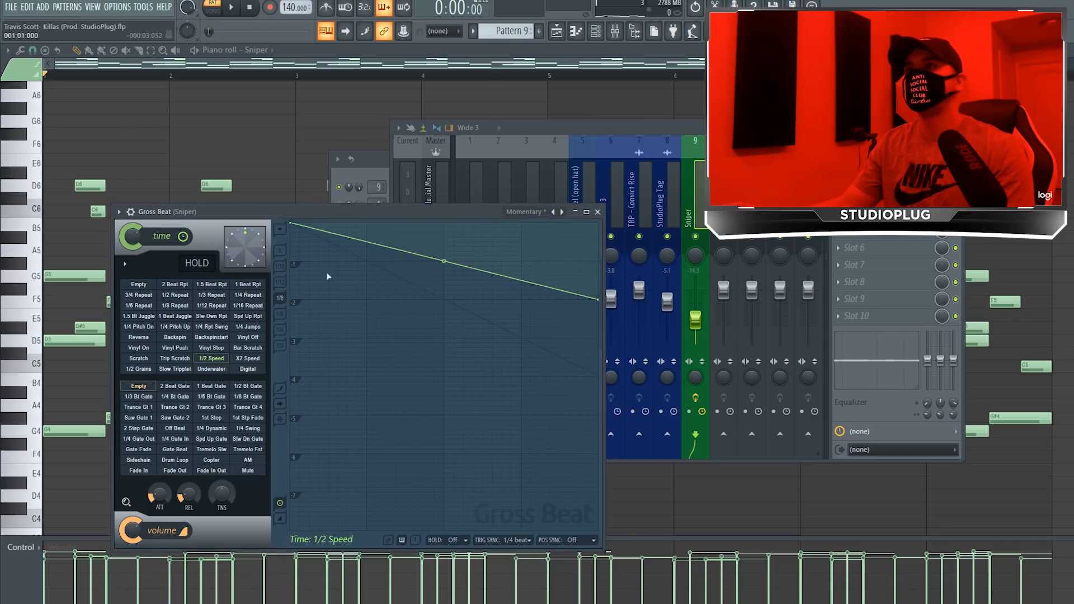
Step: Play back the Sniper melody with the half-speed effect and hide the mixer and plugin windows
{"action": "left_click", "coordinate": [368, 159]}
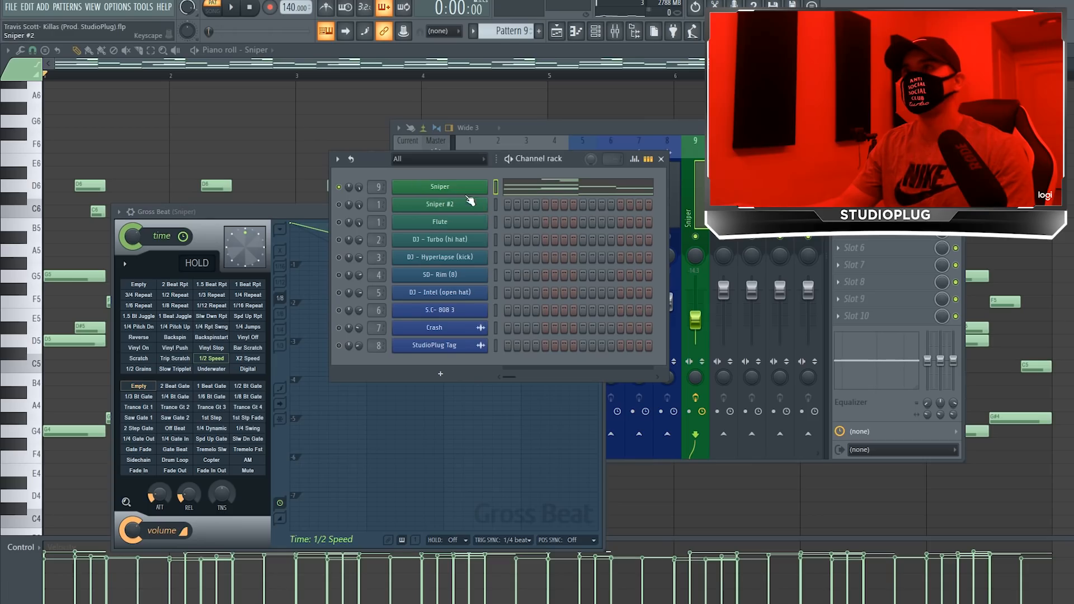
{"action": "key", "text": "space"}
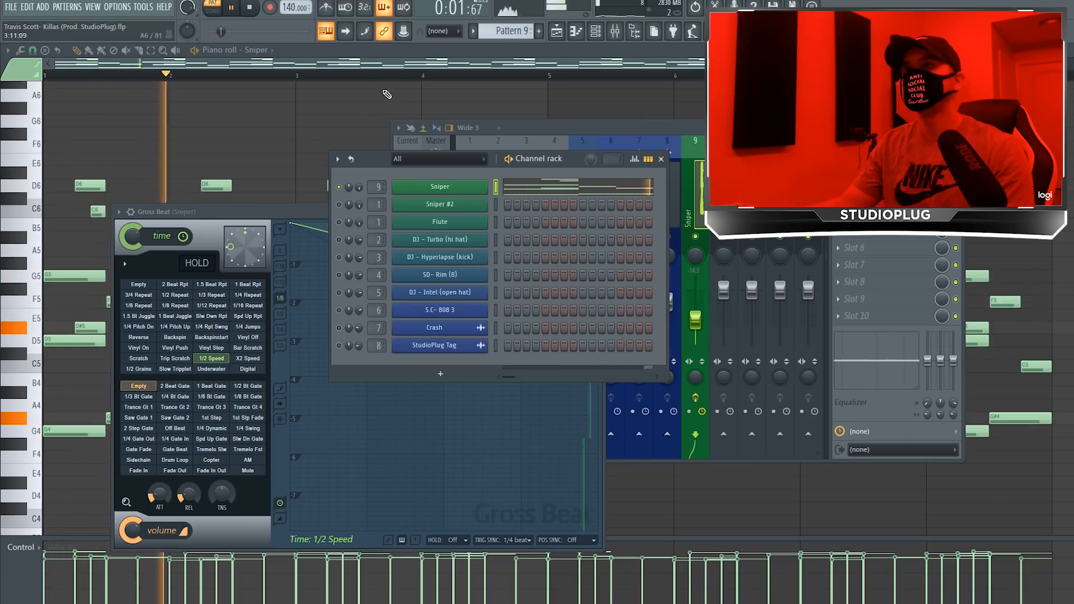
{"action": "left_click", "coordinate": [394, 64]}
{"action": "left_click", "coordinate": [597, 33]}
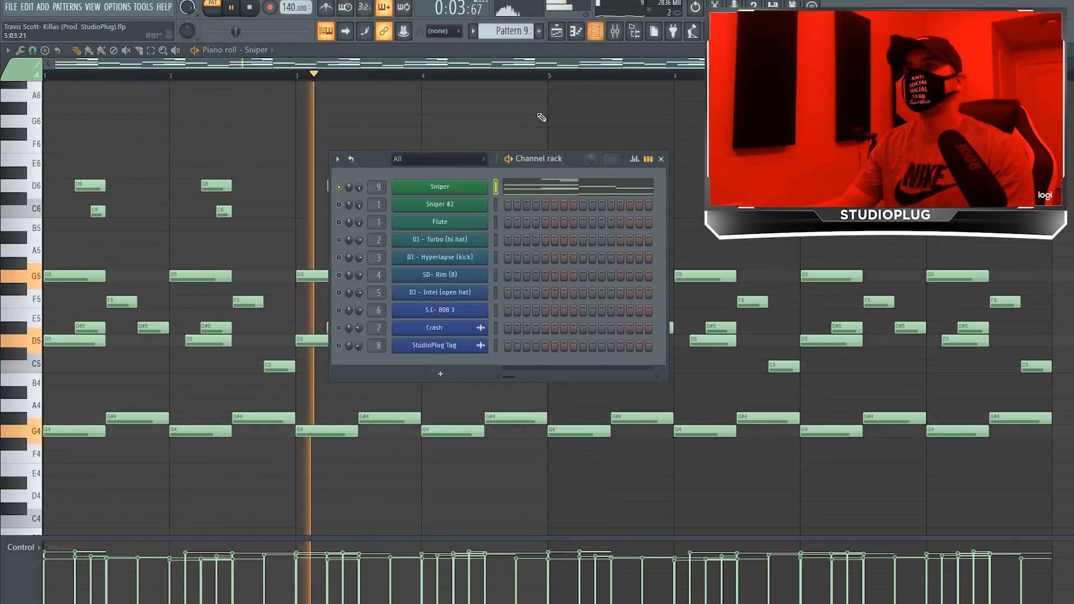
{"action": "left_click_drag", "start_coordinate": [378, 162], "coordinate": [355, 167]}
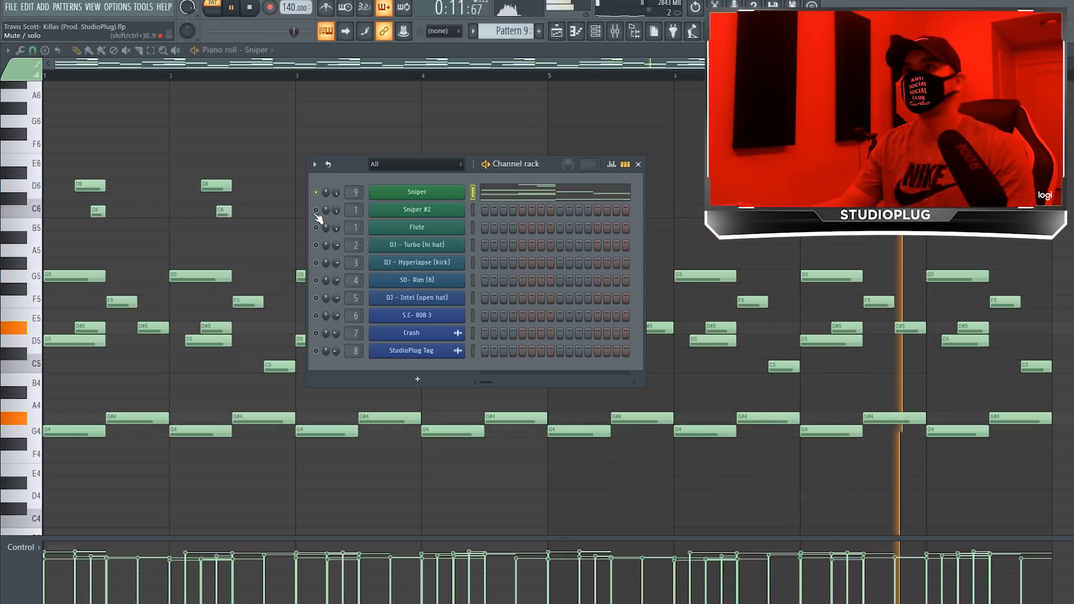
{"action": "key", "text": "space"}
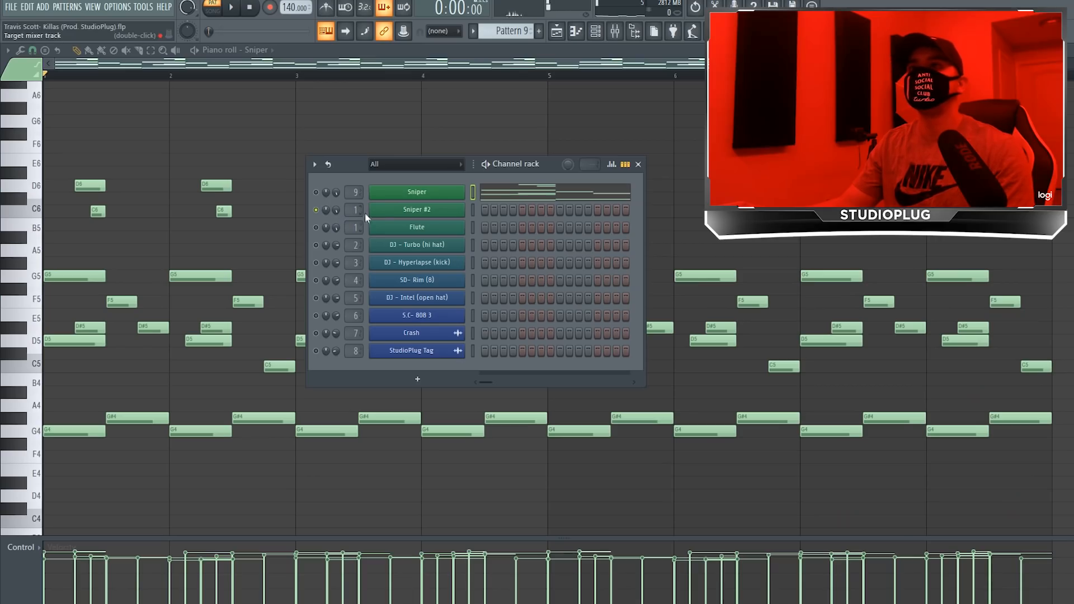
Step: Copy the Sniper notes into the Sniper #2 channel and play that channel back
{"action": "left_click", "coordinate": [473, 212]}
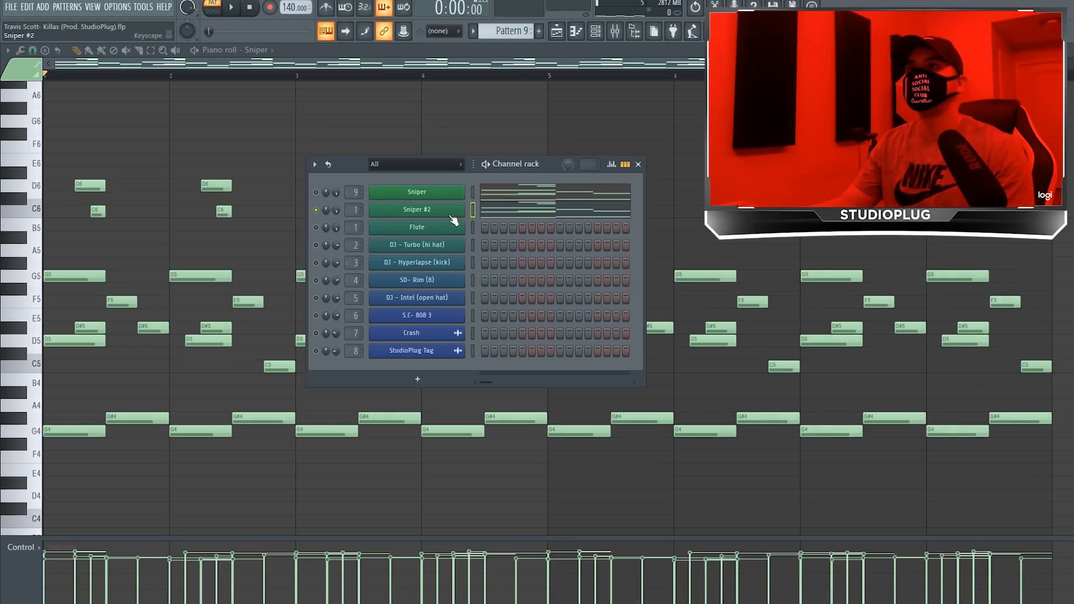
{"action": "key", "text": "space"}
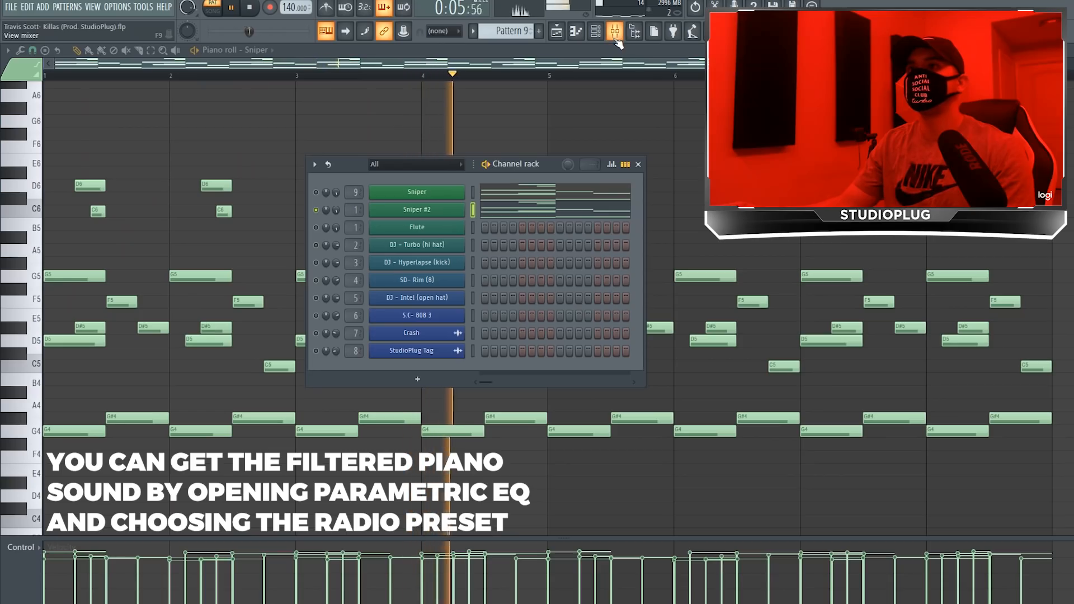
{"action": "key", "text": "space"}
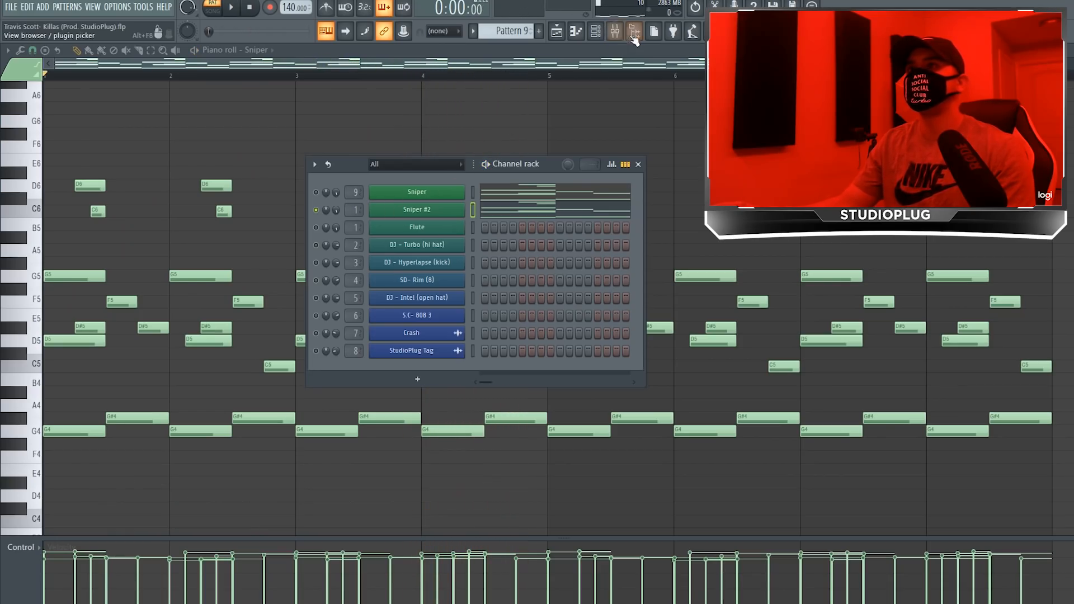
Step: Open Gross Beat on Sniper #2's mixer track, Insert 1, and play the melody through it
{"action": "double_click", "coordinate": [355, 212]}
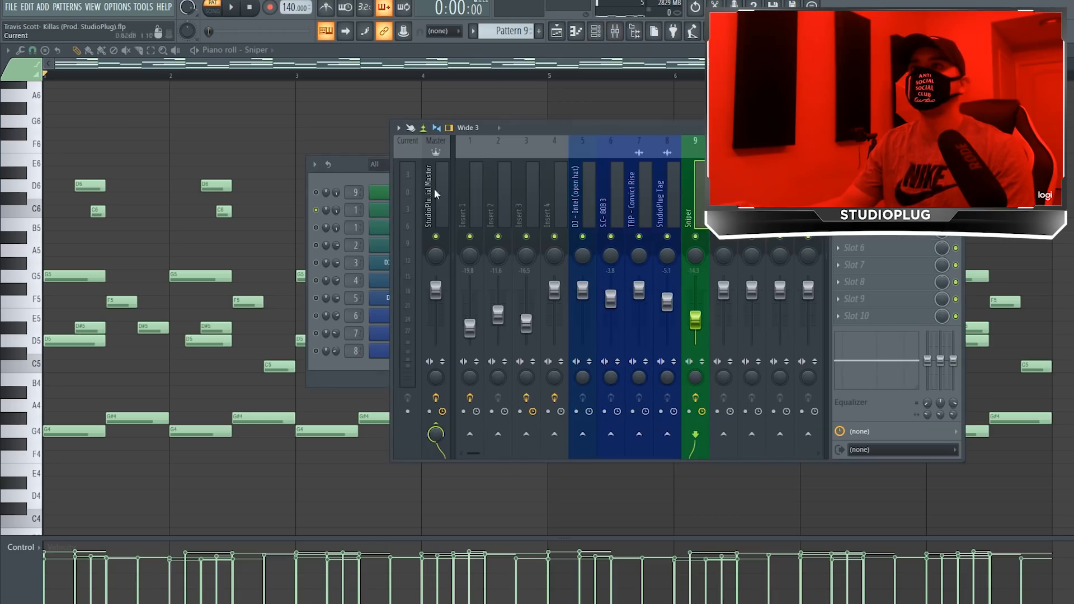
{"action": "left_click", "coordinate": [471, 192]}
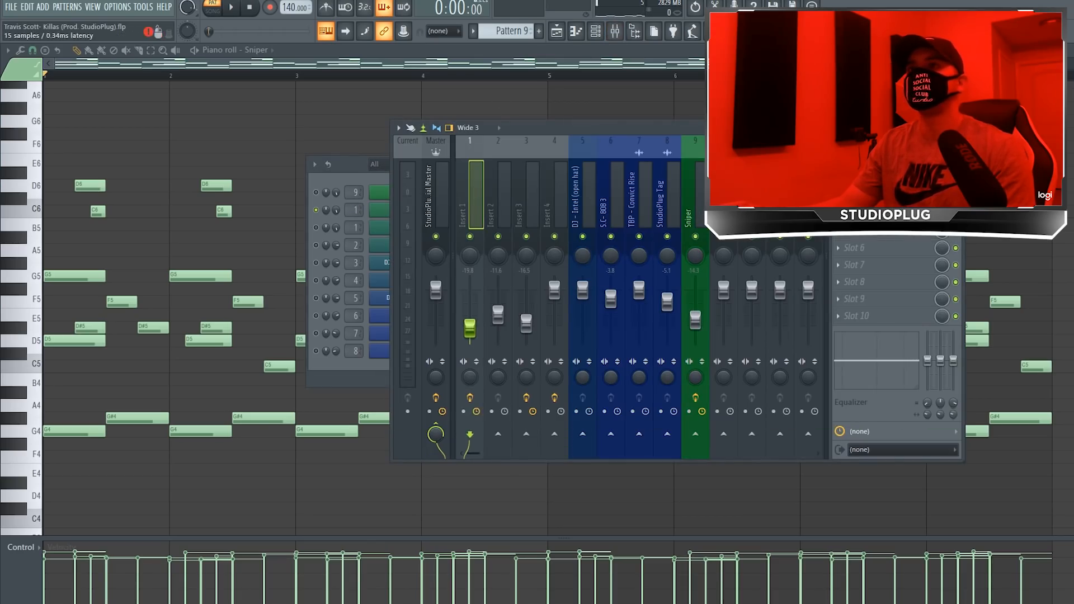
{"action": "left_click", "coordinate": [873, 162]}
{"action": "left_click_drag", "start_coordinate": [357, 167], "coordinate": [612, 202]}
{"action": "left_click", "coordinate": [351, 165]}
{"action": "key", "text": "space"}
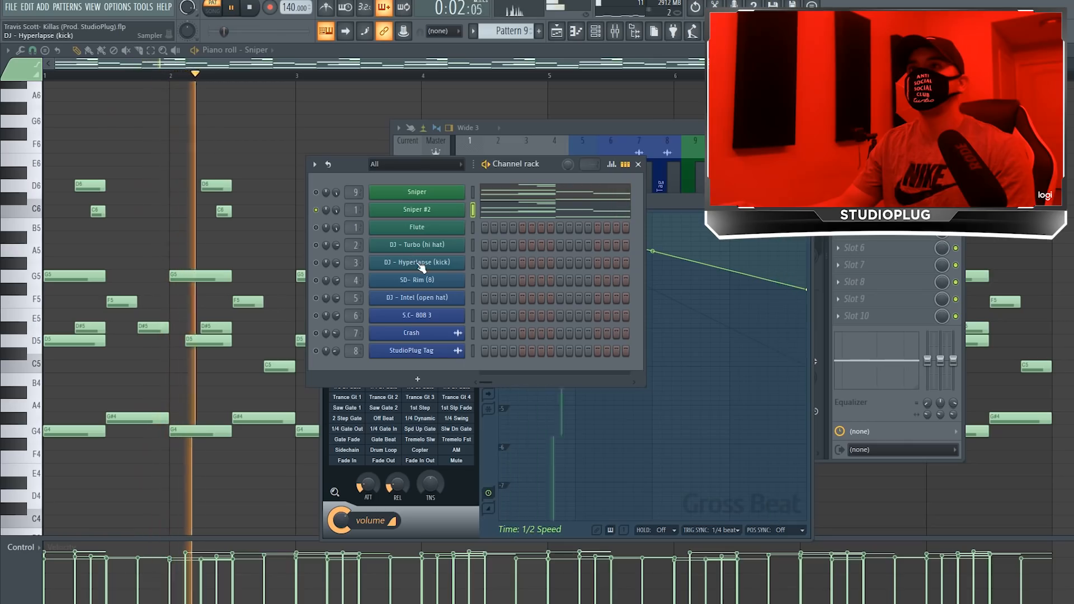
Step: Unmute the Flute channel, stop playback and open the Flute piano roll
{"action": "left_click", "coordinate": [316, 227]}
{"action": "key", "text": "space"}
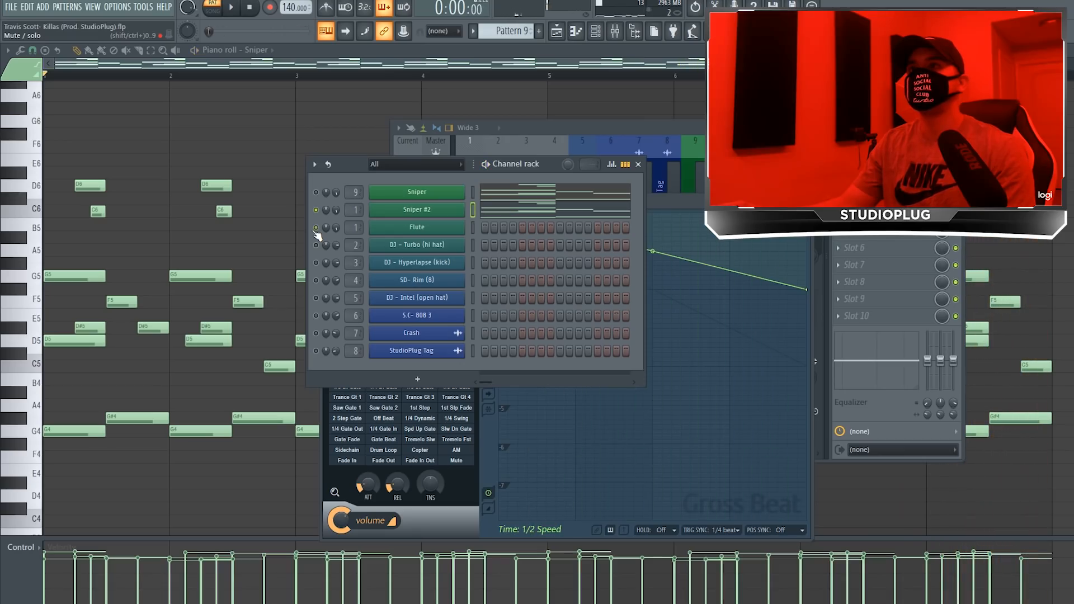
{"action": "right_click", "coordinate": [439, 227]}
{"action": "left_click", "coordinate": [493, 227]}
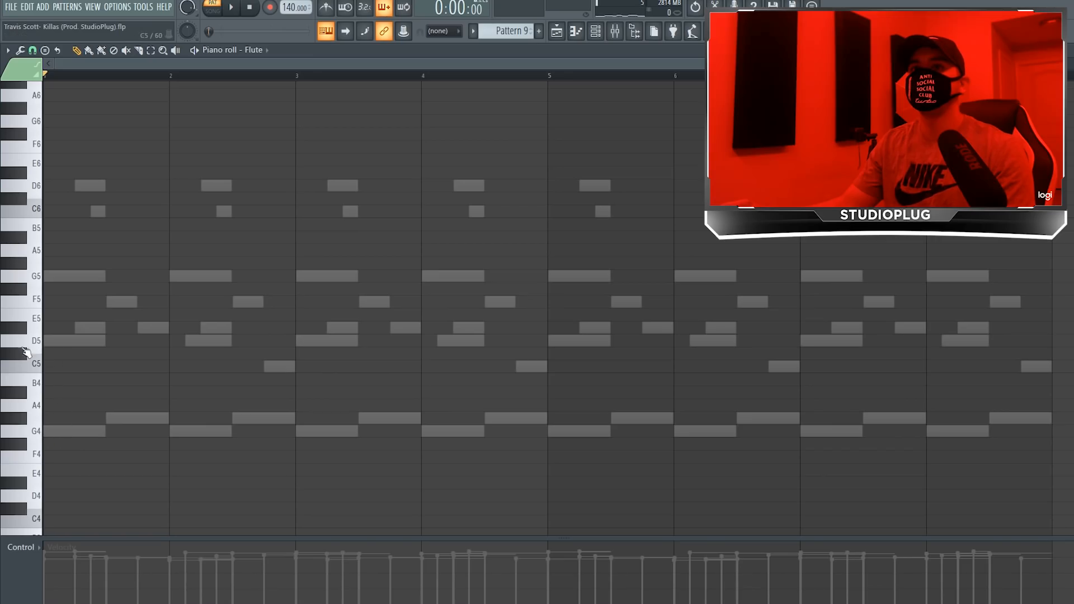
Step: Place a G4 note at the start of the Flute pattern and set the piano roll snap to 1/2 beat
{"action": "left_click", "coordinate": [44, 435]}
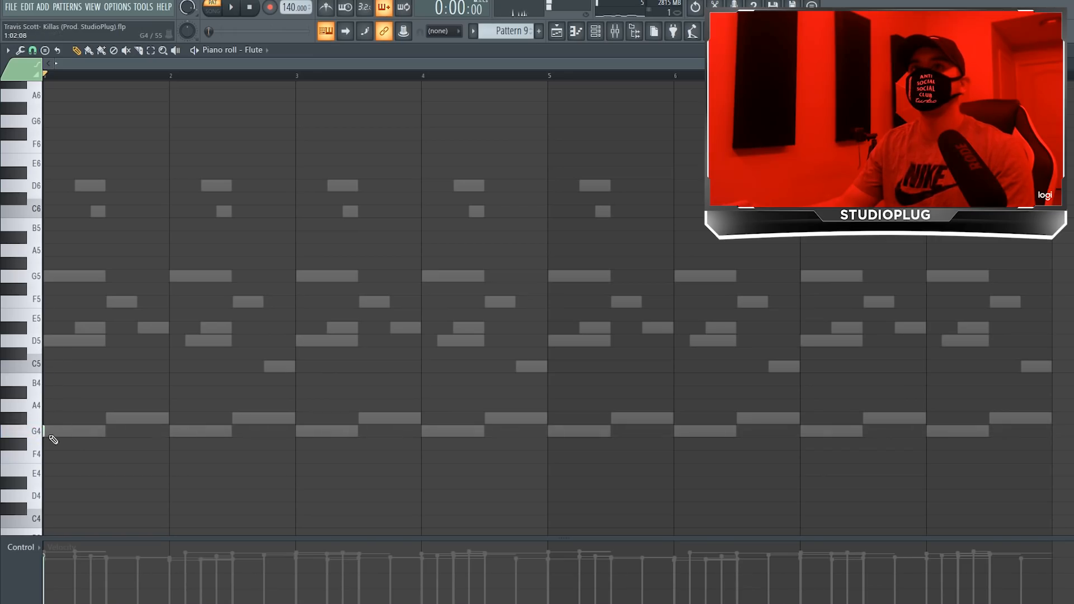
{"action": "left_click", "coordinate": [45, 434]}
{"action": "left_click", "coordinate": [33, 49]}
{"action": "left_click", "coordinate": [39, 217]}
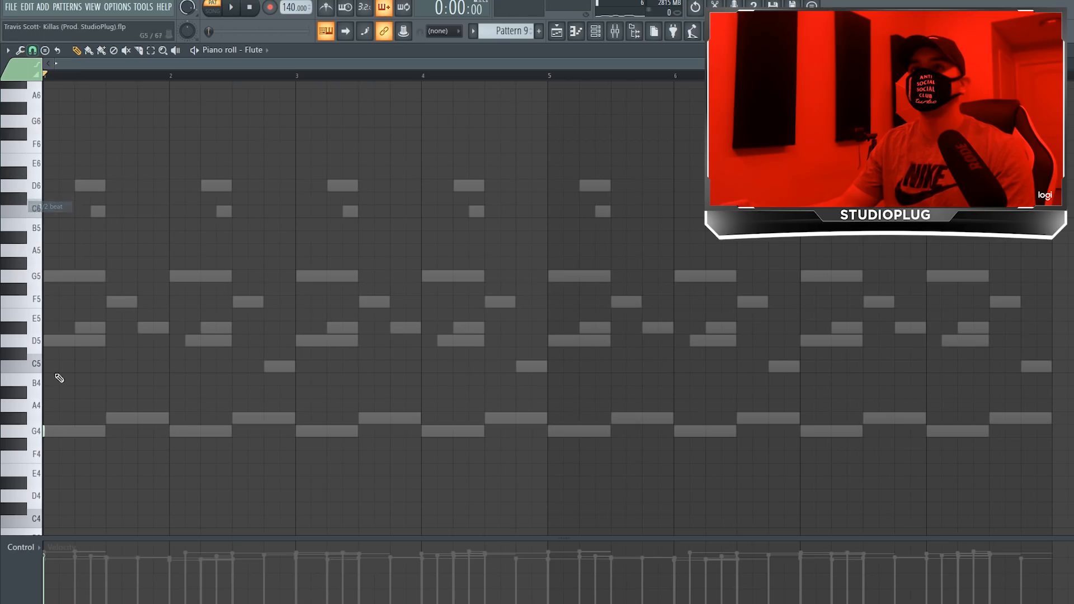
Step: Lengthen the opening Flute note to half a bar, raise it an octave to G5 and play the pattern
{"action": "left_click_drag", "start_coordinate": [46, 433], "coordinate": [105, 433]}
{"action": "key", "text": "space"}
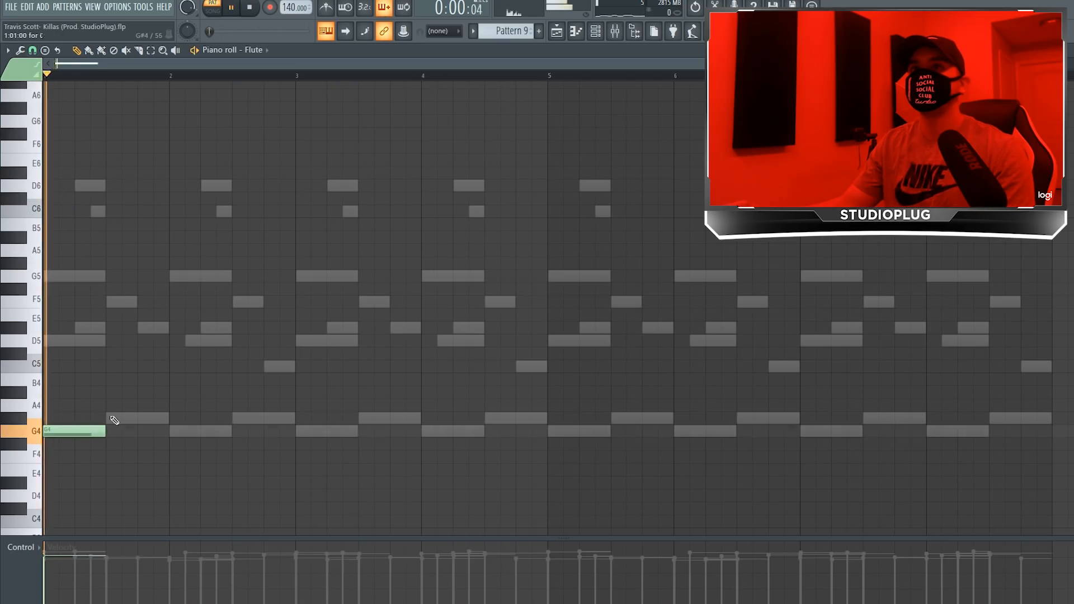
{"action": "key", "text": "space"}
{"action": "left_click", "coordinate": [84, 432]}
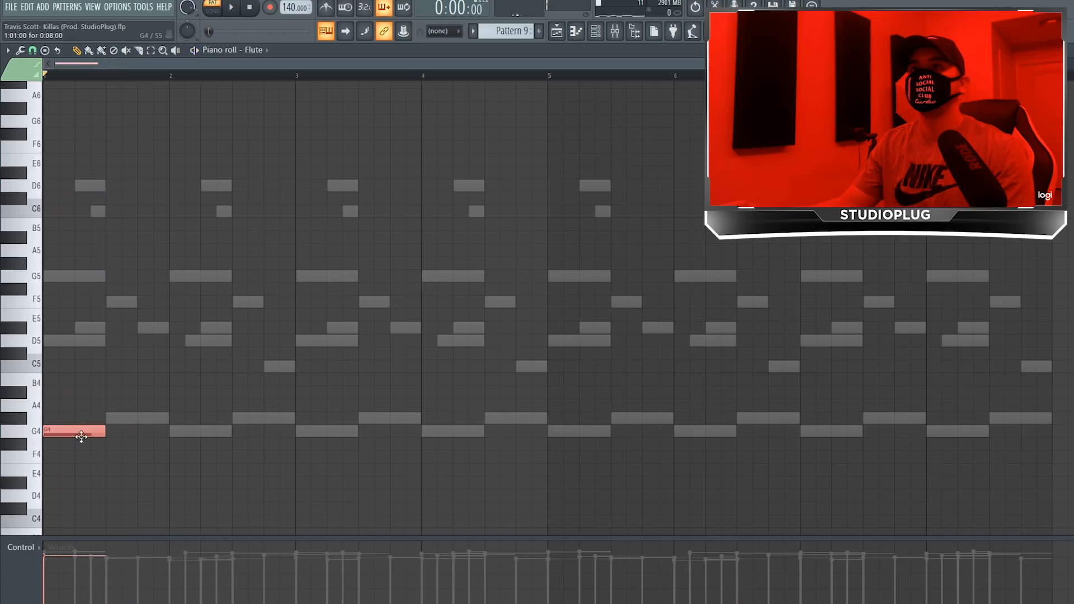
{"action": "key", "text": "ctrl+Up"}
{"action": "key", "text": "space"}
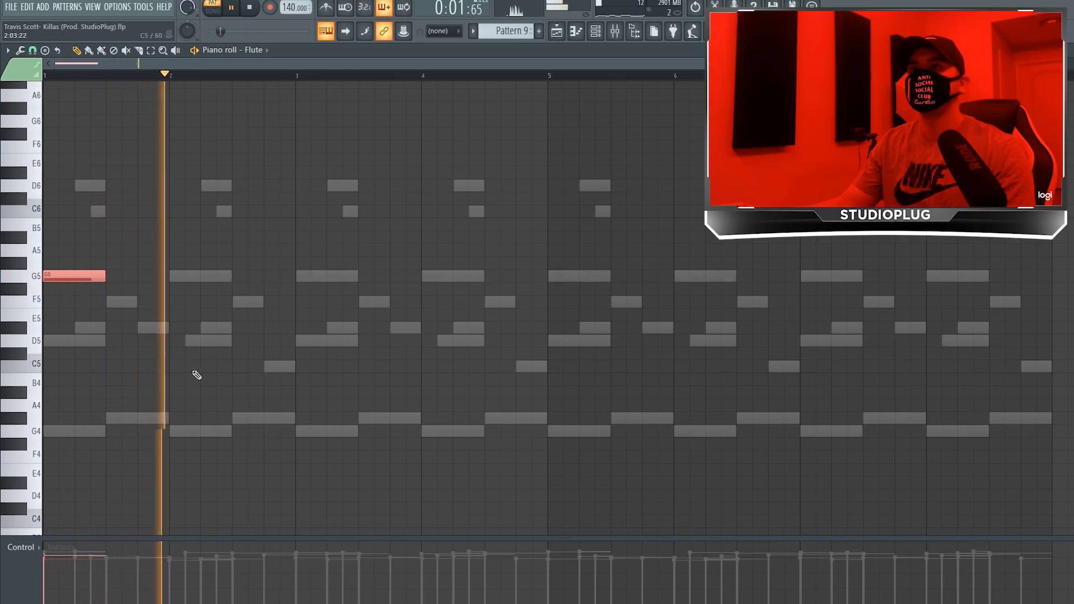
Step: Add half-bar Flute notes: G5 at the start of bar 3 and C6 on beat 2 of bar 4, replacing the trial D6
{"action": "left_click", "coordinate": [298, 277]}
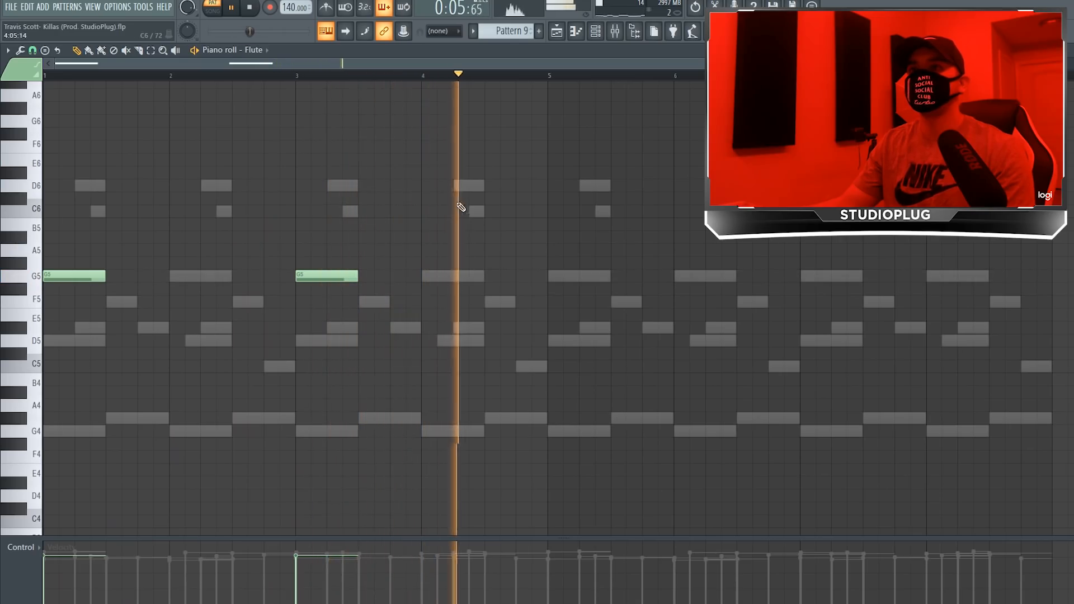
{"action": "left_click", "coordinate": [456, 186]}
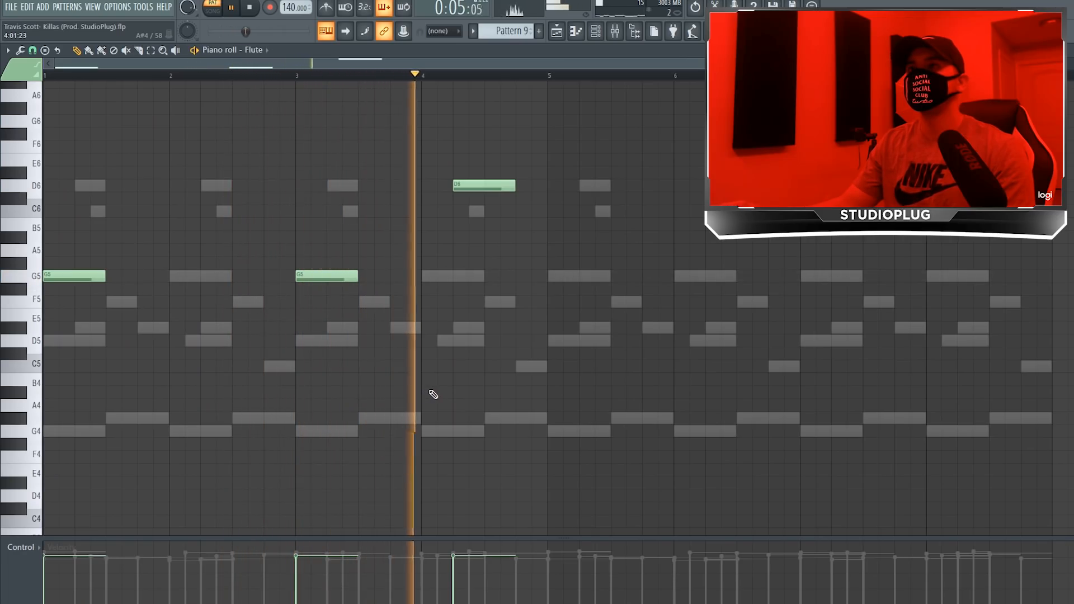
{"action": "key", "text": "space"}
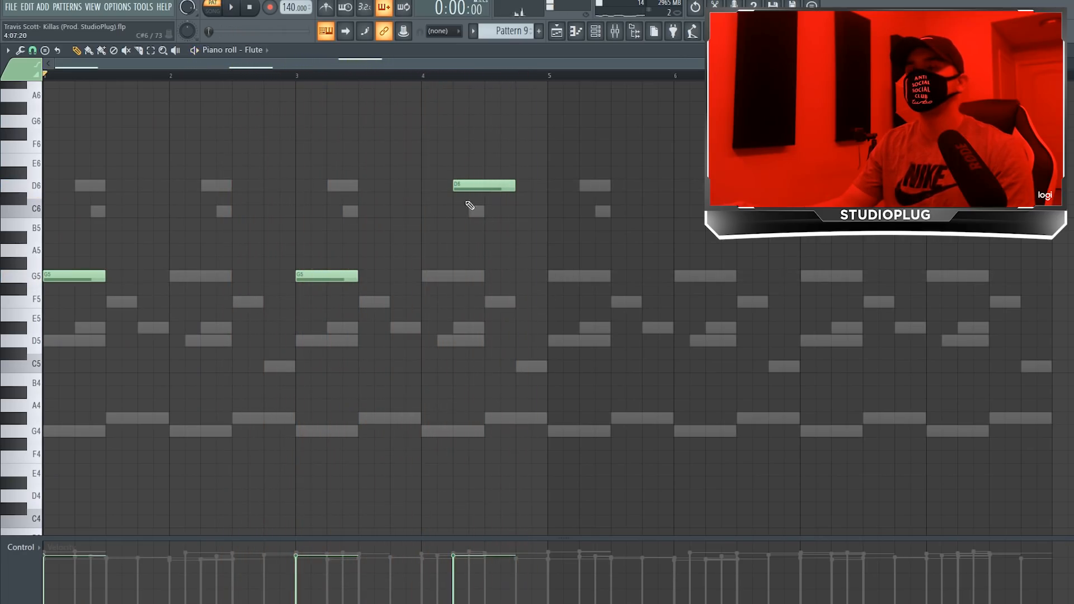
{"action": "left_click", "coordinate": [451, 210]}
{"action": "right_click", "coordinate": [461, 190]}
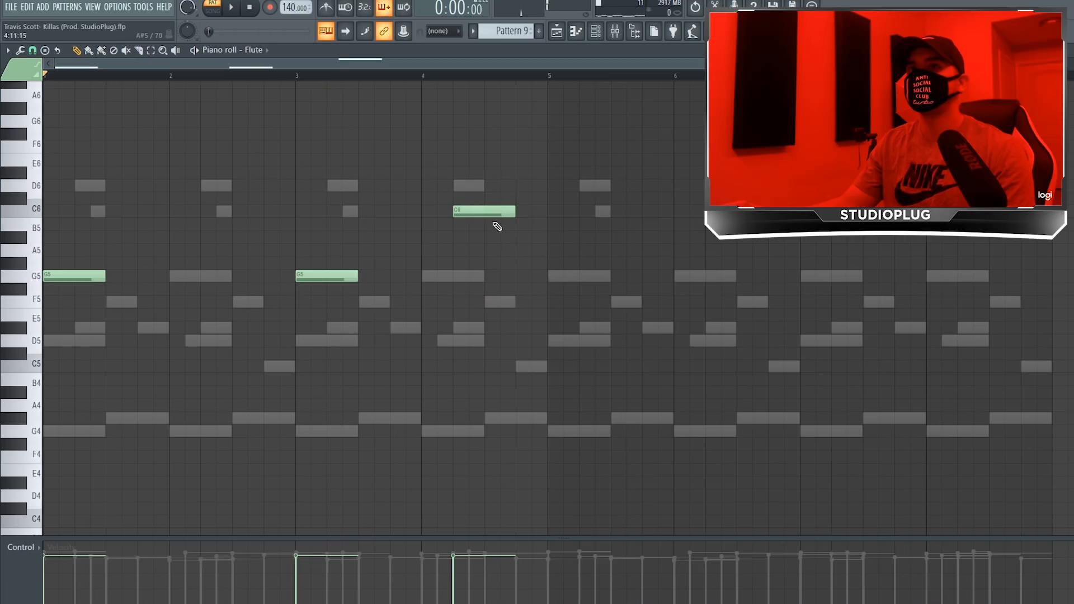
Step: Duplicate the three Flute notes into bars 5 to 8 and play the pattern
{"action": "left_click_drag", "start_coordinate": [440, 249], "coordinate": [39, 373]}
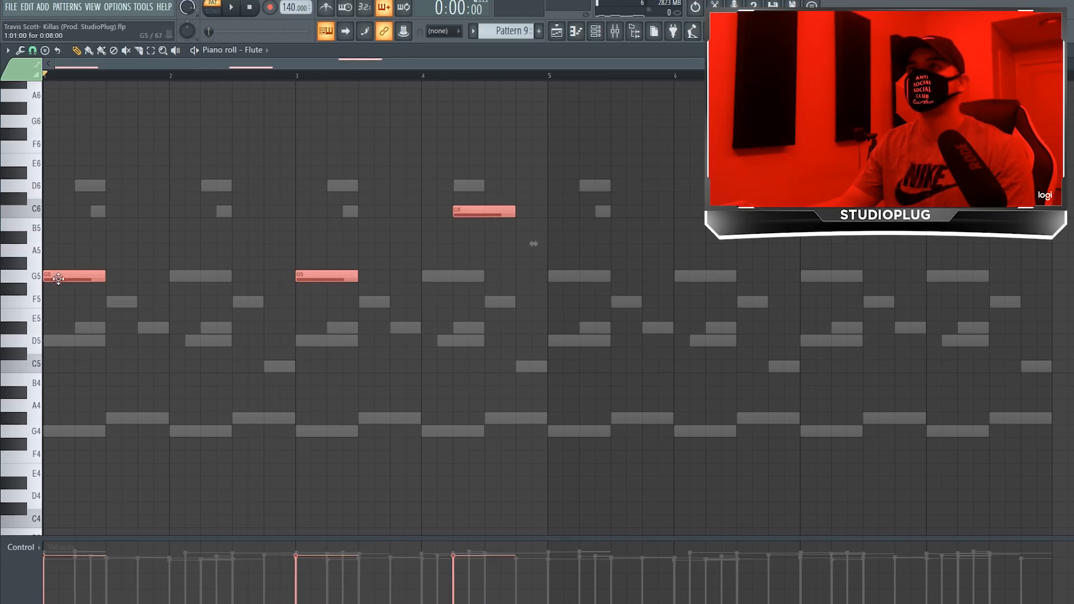
{"action": "left_click_drag", "start_coordinate": [60, 278], "coordinate": [534, 273]}
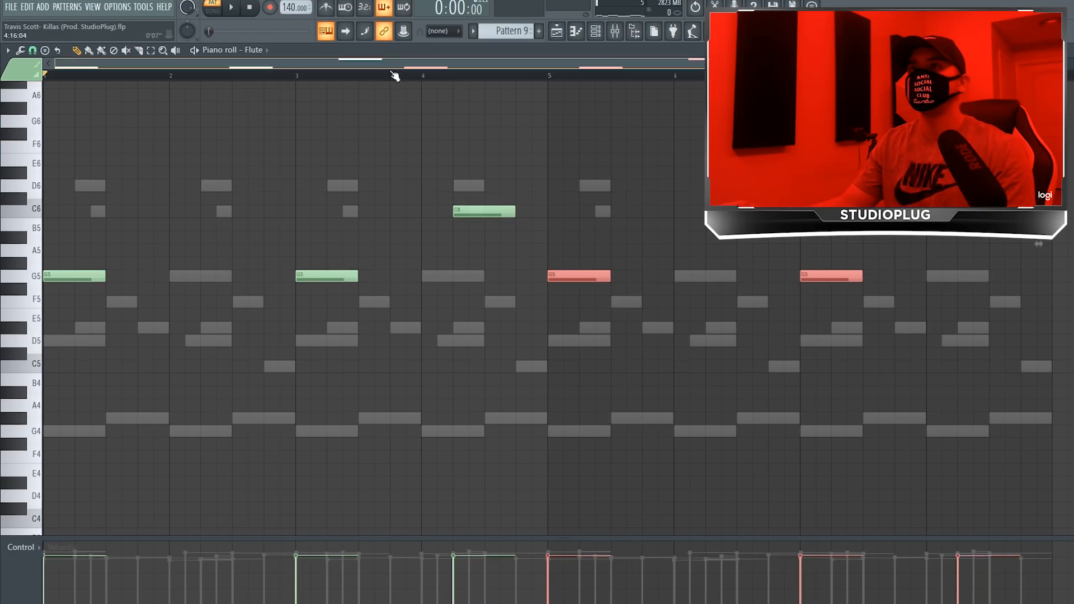
{"action": "key", "text": "space"}
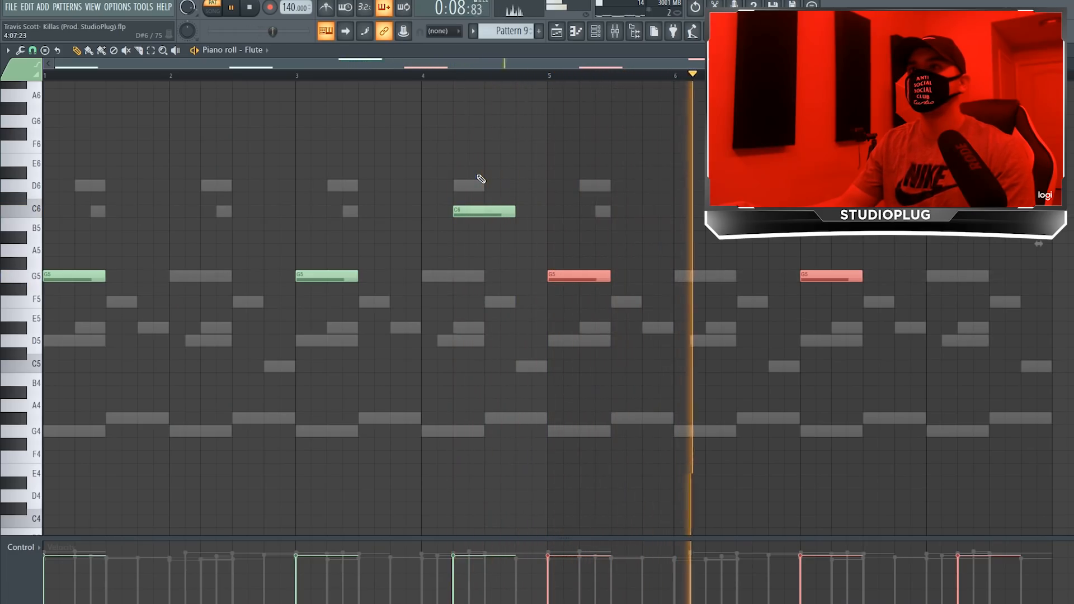
Step: Unmute the DJ - Turbo (hi hat) channel in the channel rack and fill it on every 2 steps
{"action": "left_click", "coordinate": [595, 32]}
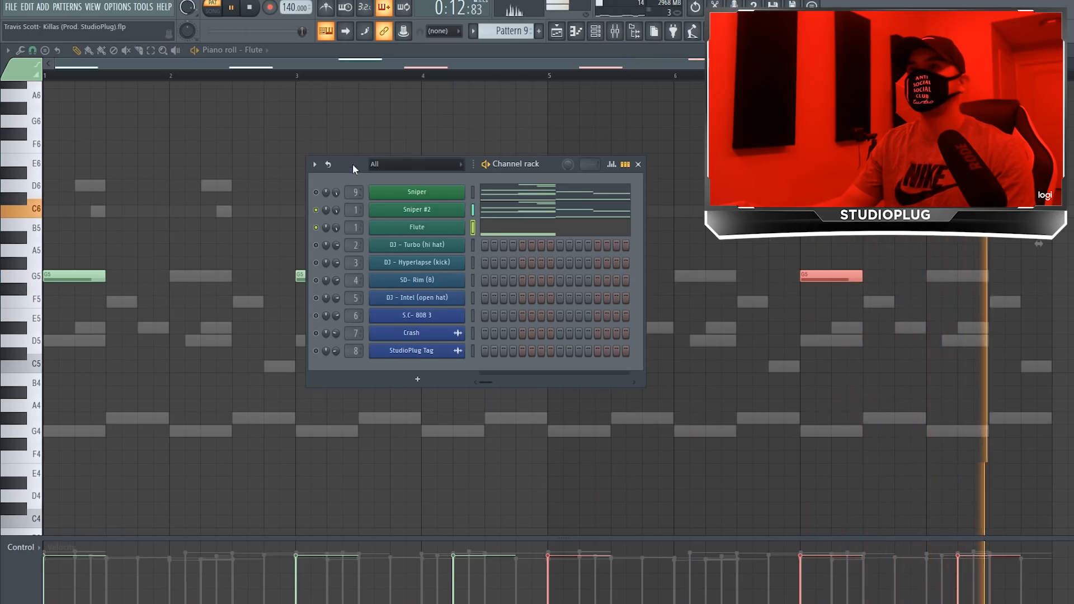
{"action": "left_click_drag", "start_coordinate": [352, 163], "coordinate": [316, 167]}
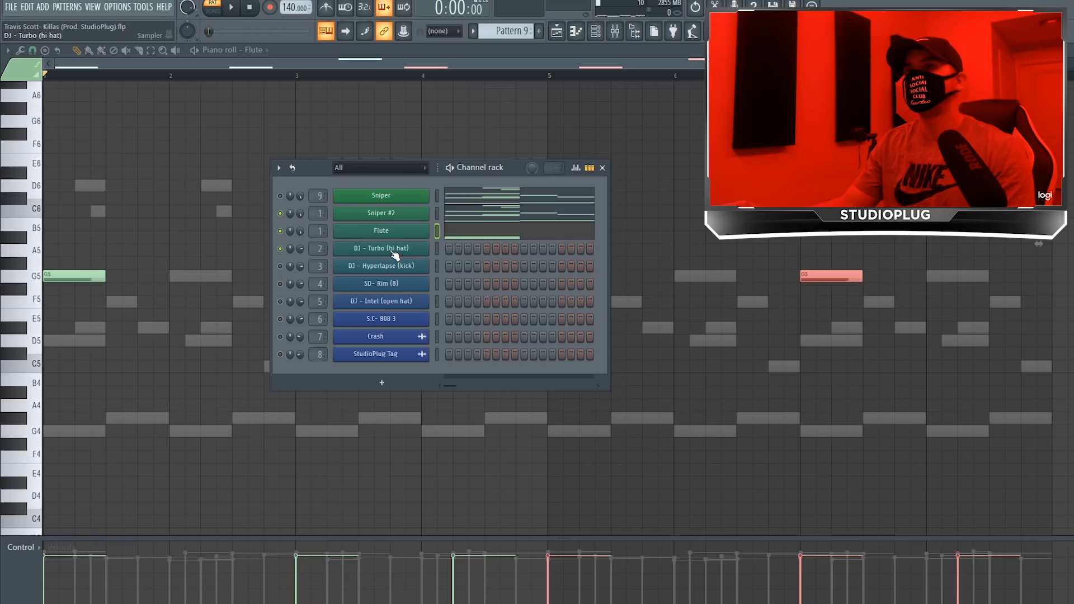
{"action": "right_click", "coordinate": [426, 247]}
{"action": "left_click", "coordinate": [564, 285]}
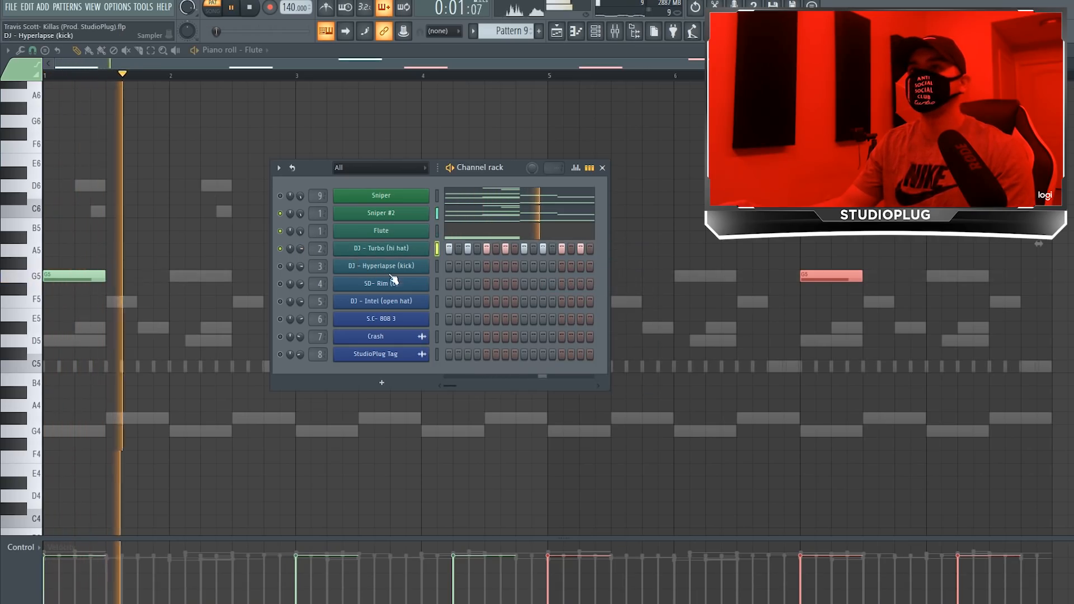
Step: Open the DJ - Turbo (hi hat) piano roll, stop playback and set the snap to 1/2 step
{"action": "right_click", "coordinate": [416, 244]}
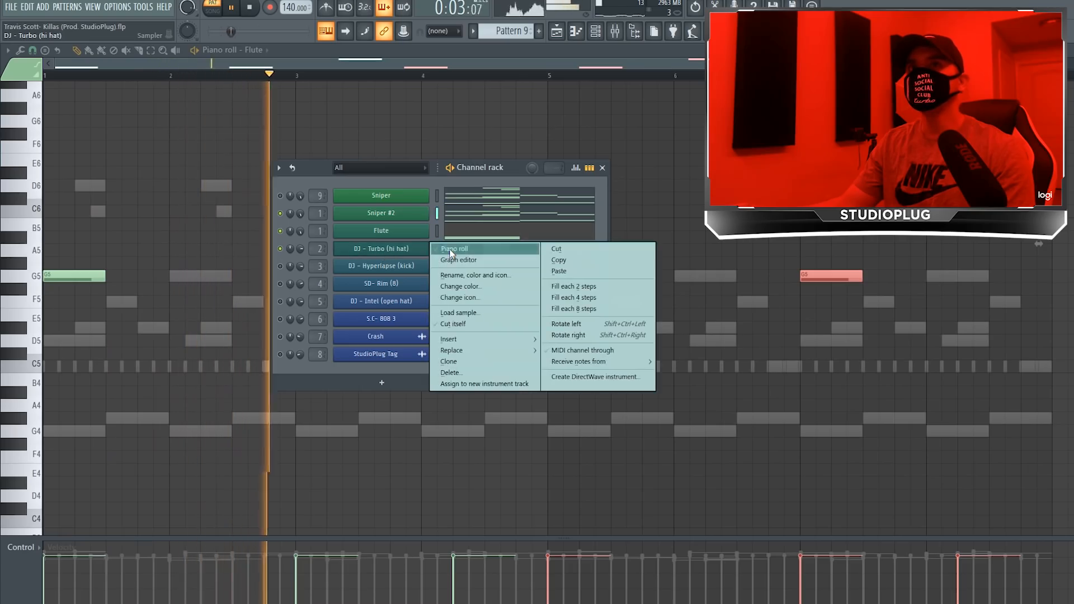
{"action": "left_click", "coordinate": [433, 247]}
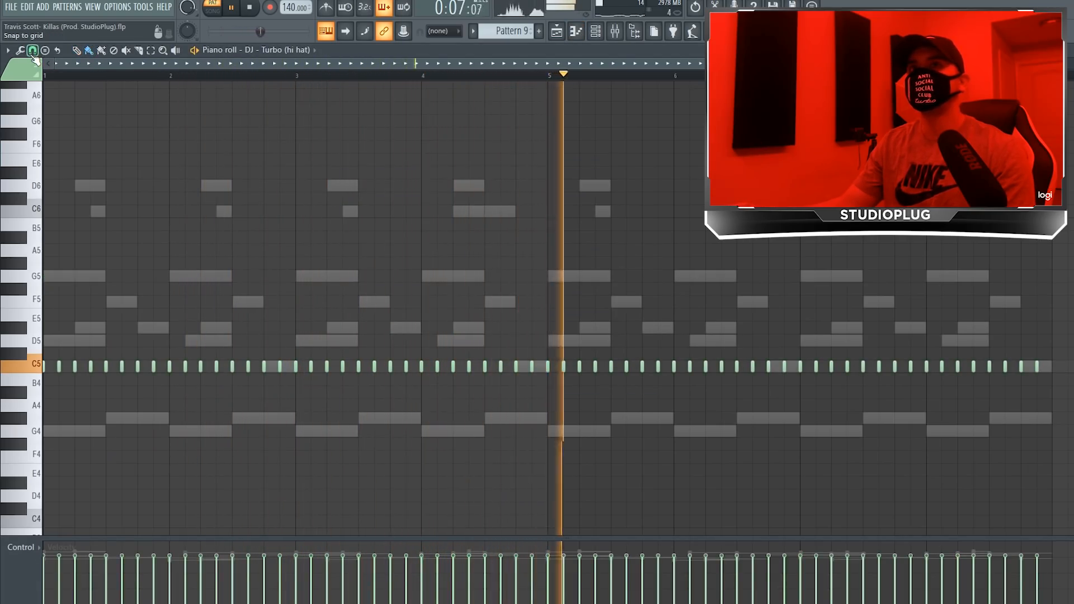
{"action": "key", "text": "space"}
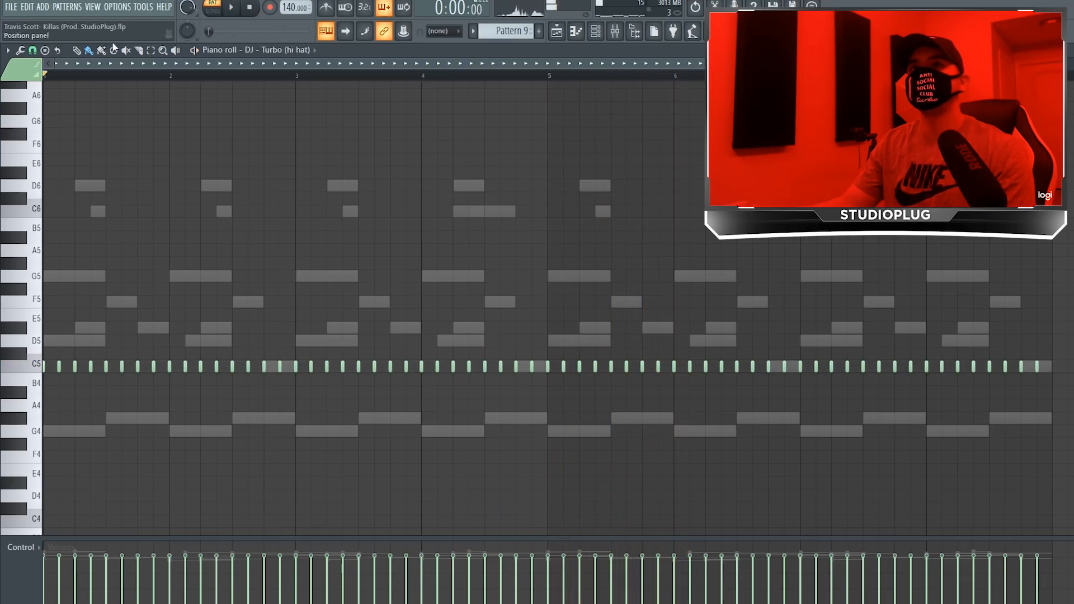
{"action": "left_click", "coordinate": [33, 52]}
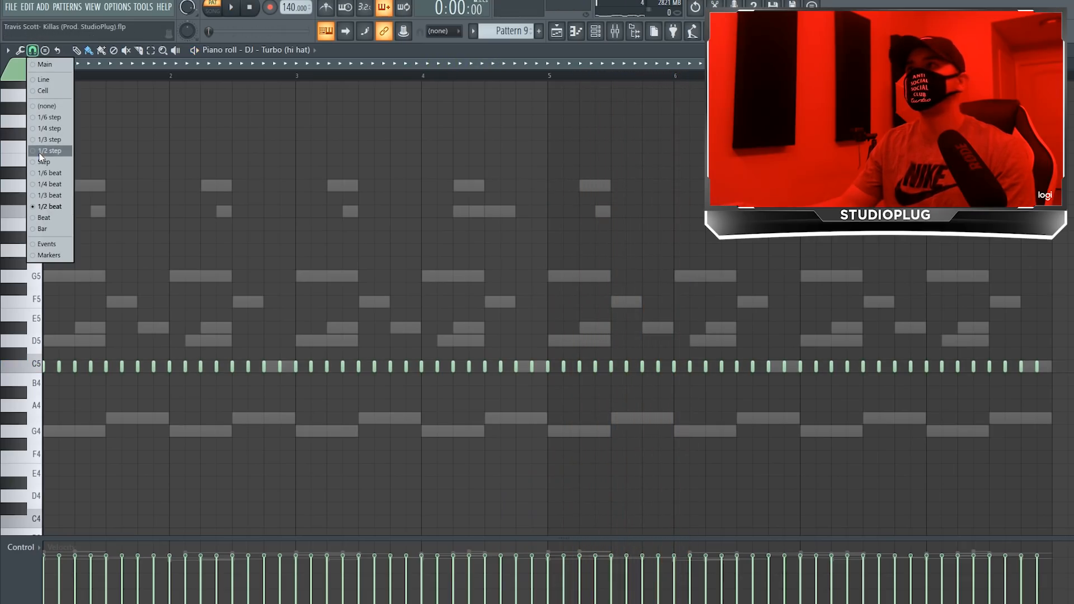
{"action": "left_click", "coordinate": [42, 152]}
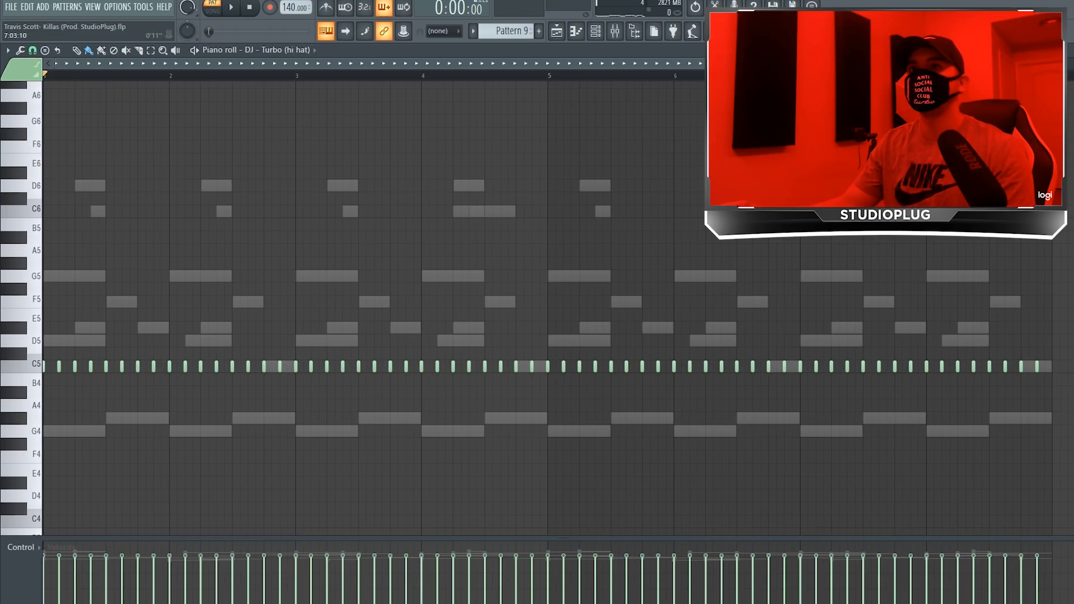
Step: Add G#4 hi-hat notes: two on the last beat of bars 1 and 3, one on bar 2's last beat, three ending bar 4
{"action": "scroll", "coordinate": [492, 452], "scroll_direction": "up", "scroll_amount": 3}
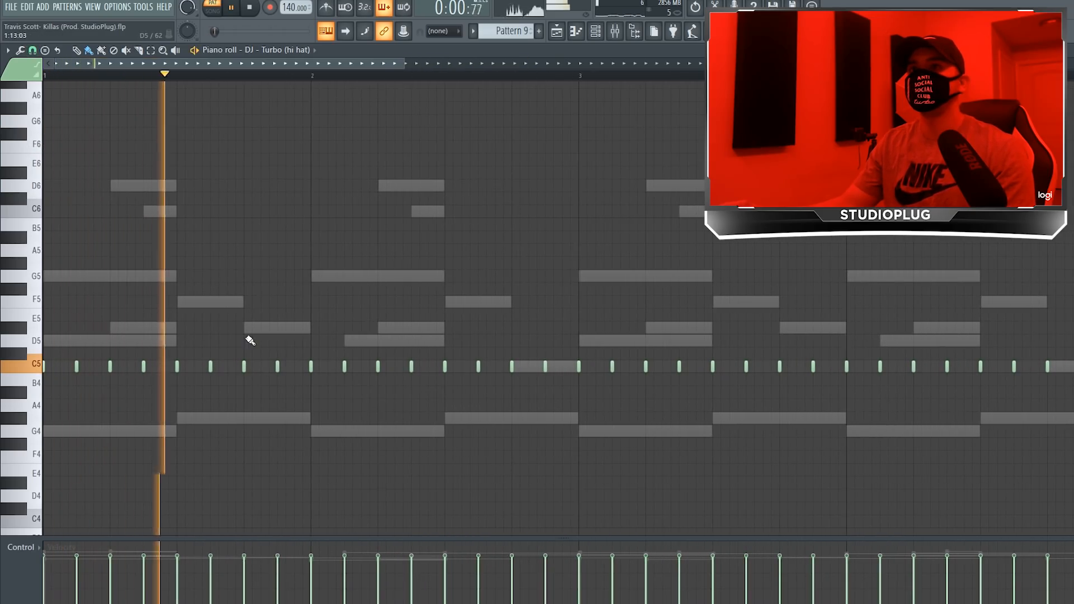
{"action": "left_click", "coordinate": [244, 418]}
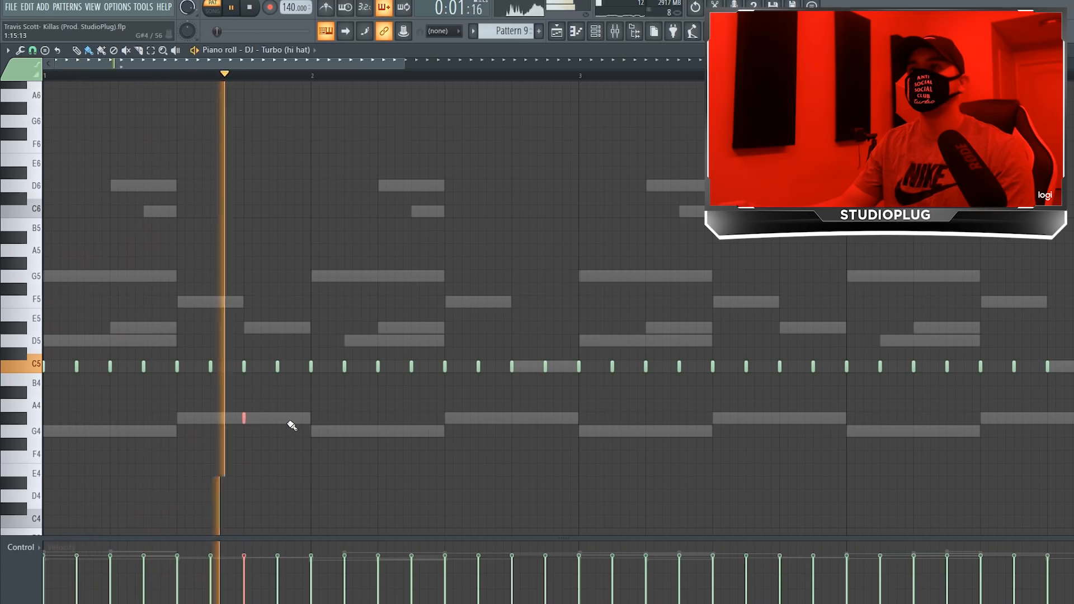
{"action": "left_click", "coordinate": [277, 418]}
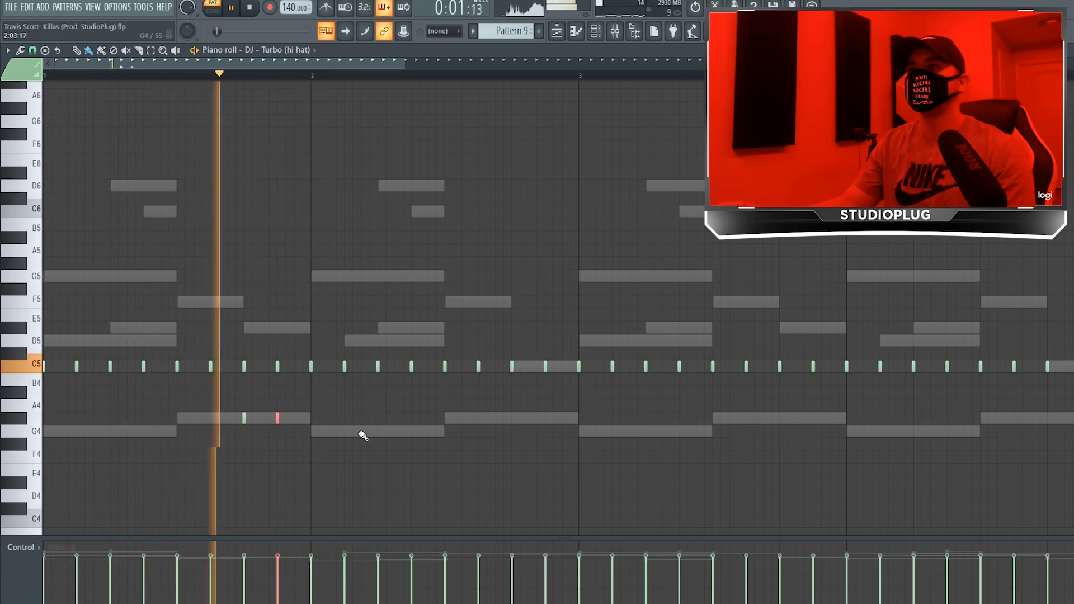
{"action": "left_click", "coordinate": [511, 418]}
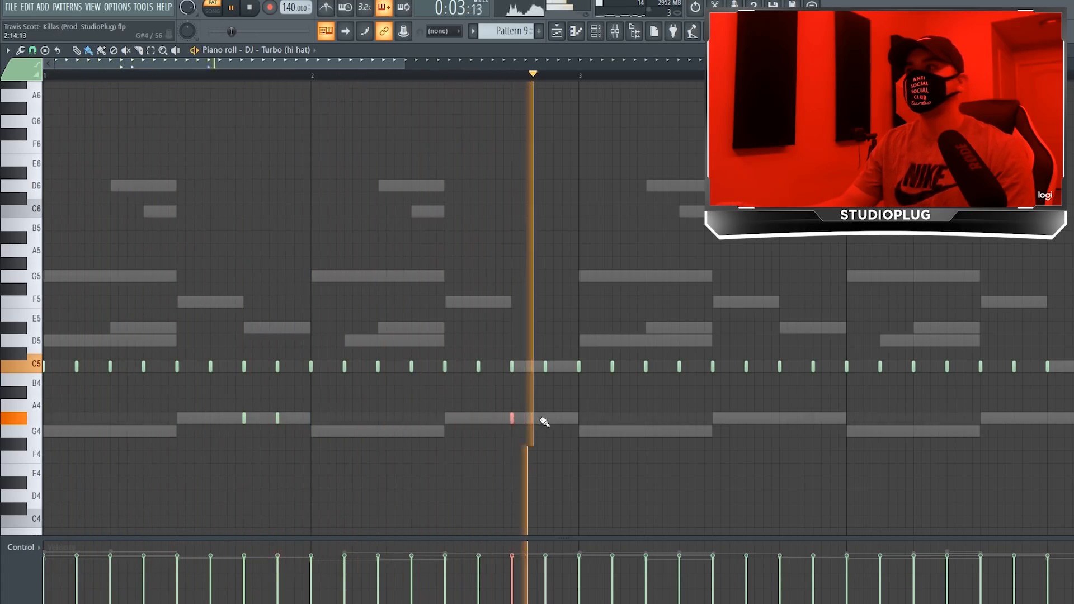
{"action": "left_click", "coordinate": [780, 418]}
{"action": "left_click", "coordinate": [813, 418]}
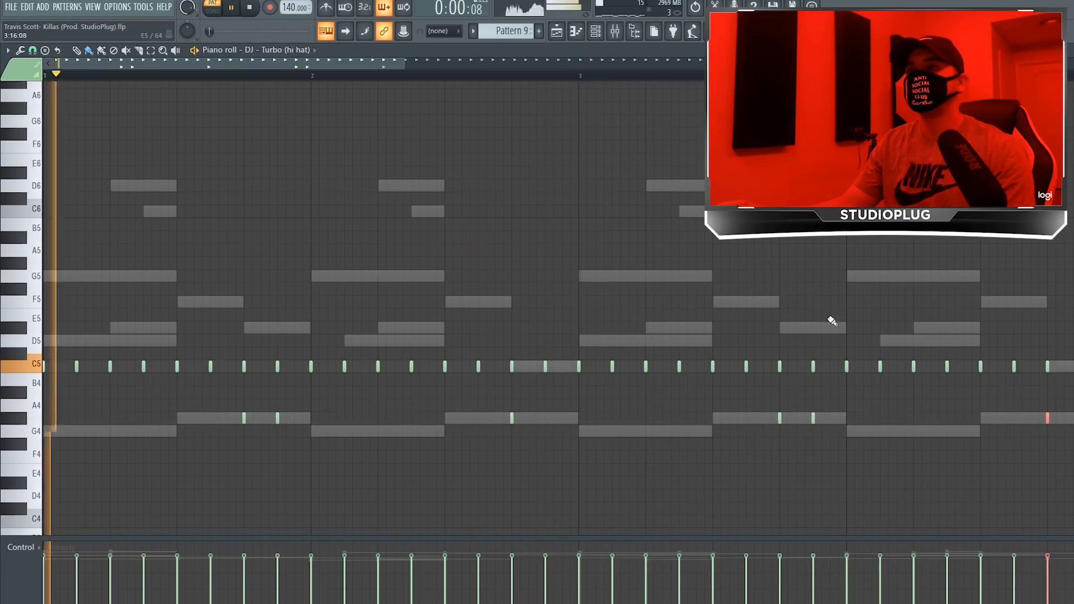
{"action": "scroll", "coordinate": [675, 192], "scroll_direction": "down", "scroll_amount": 2}
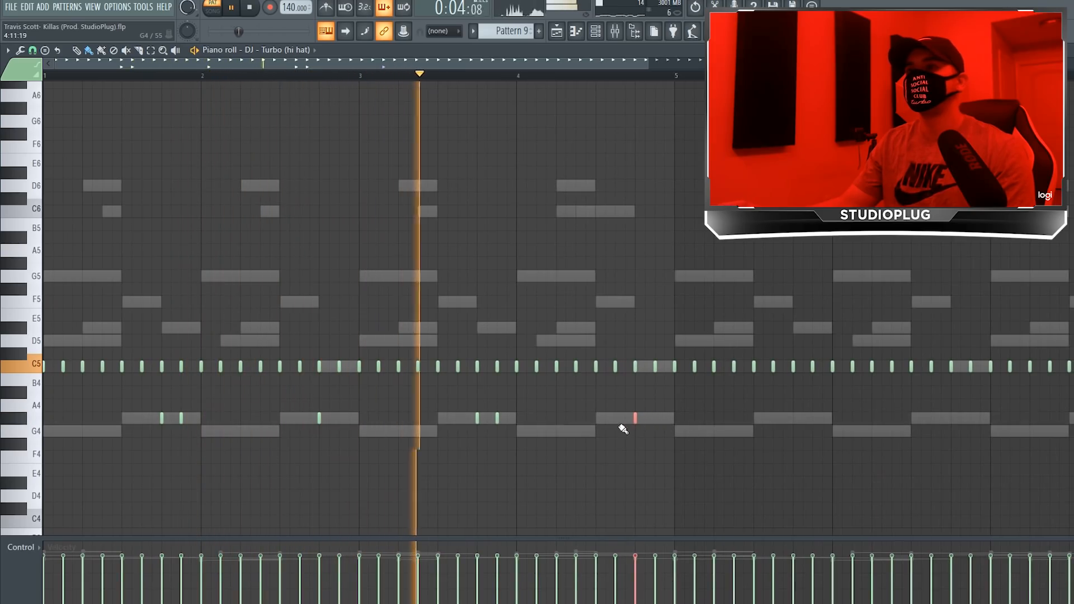
{"action": "left_click", "coordinate": [615, 419]}
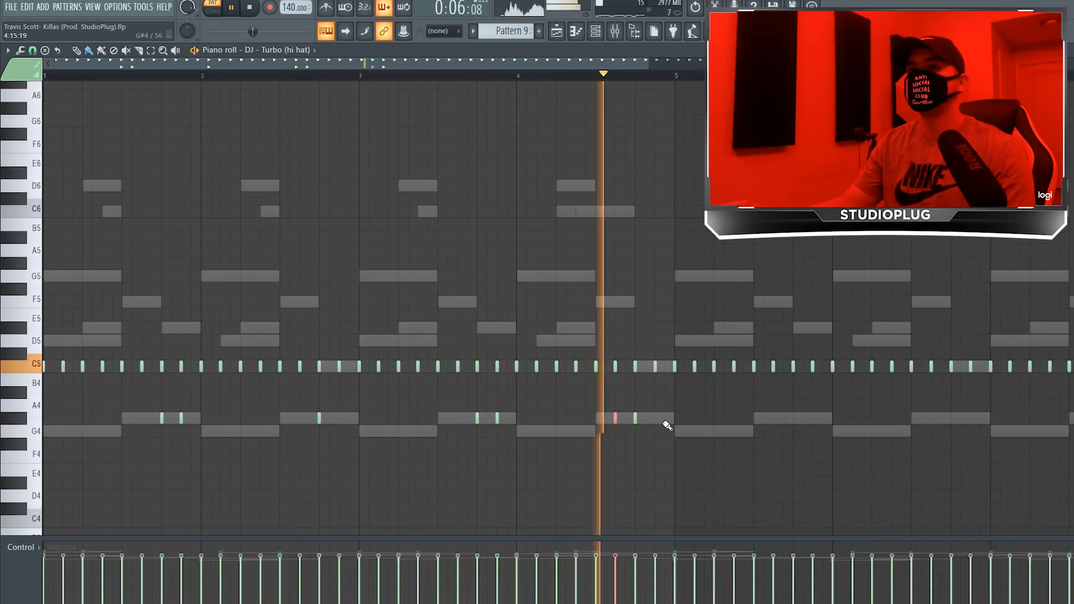
{"action": "left_click", "coordinate": [655, 418]}
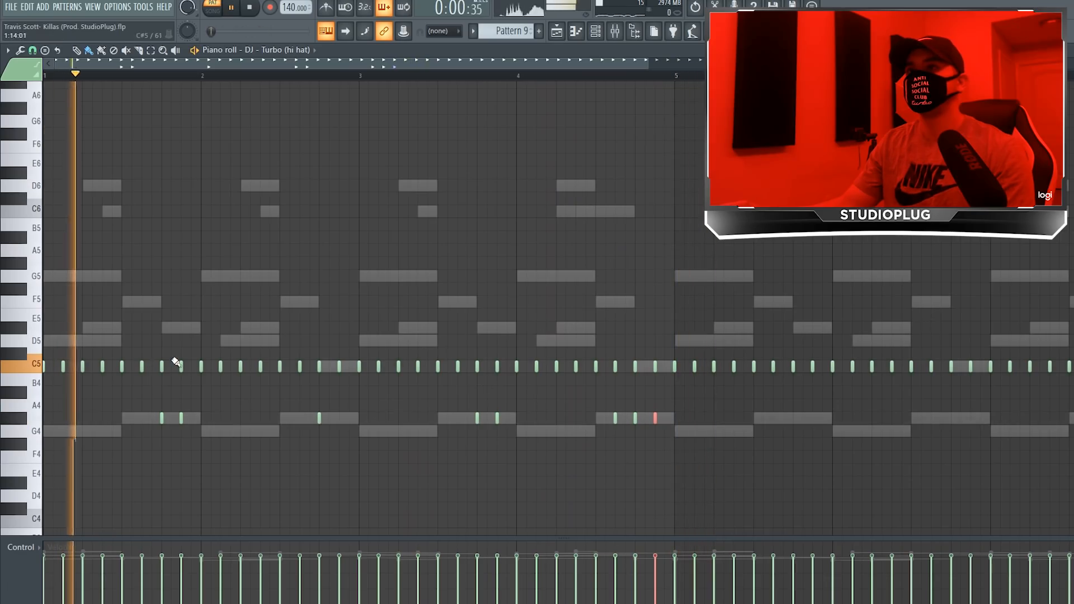
Step: Add D5 hi-hat rolls on the last beat of bar 1 with three notes and of bar 3 with four
{"action": "left_click_drag", "start_coordinate": [162, 341], "coordinate": [172, 341]}
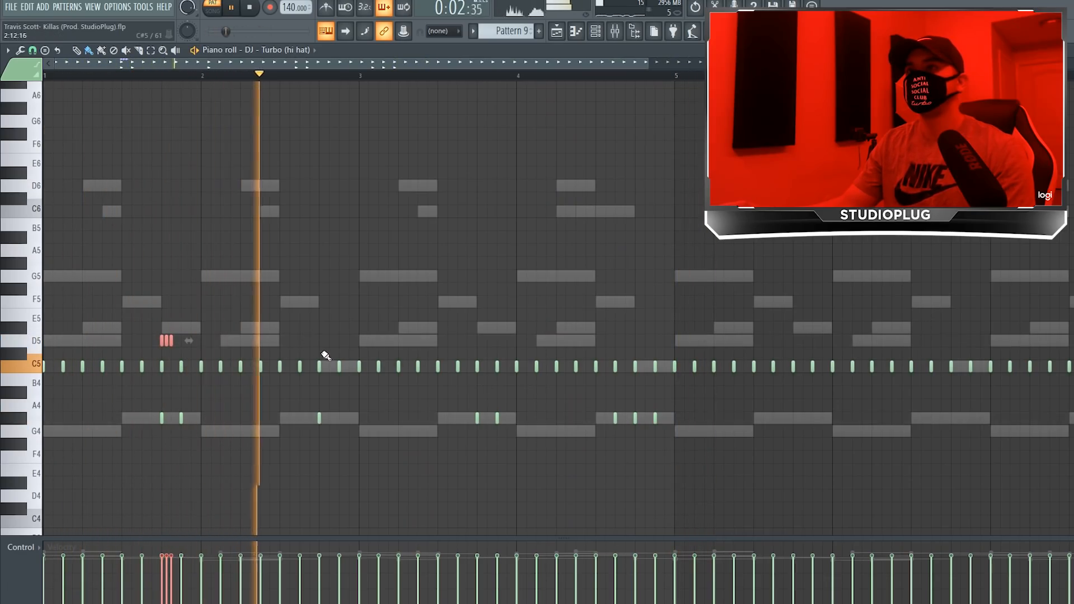
{"action": "left_click", "coordinate": [479, 340]}
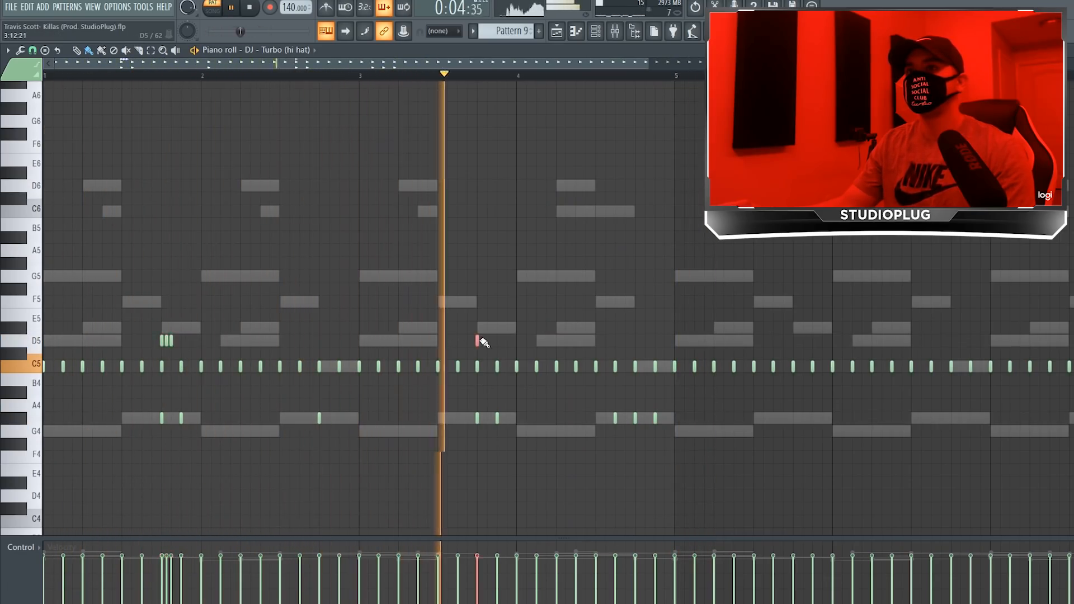
{"action": "left_click_drag", "start_coordinate": [481, 341], "coordinate": [494, 340]}
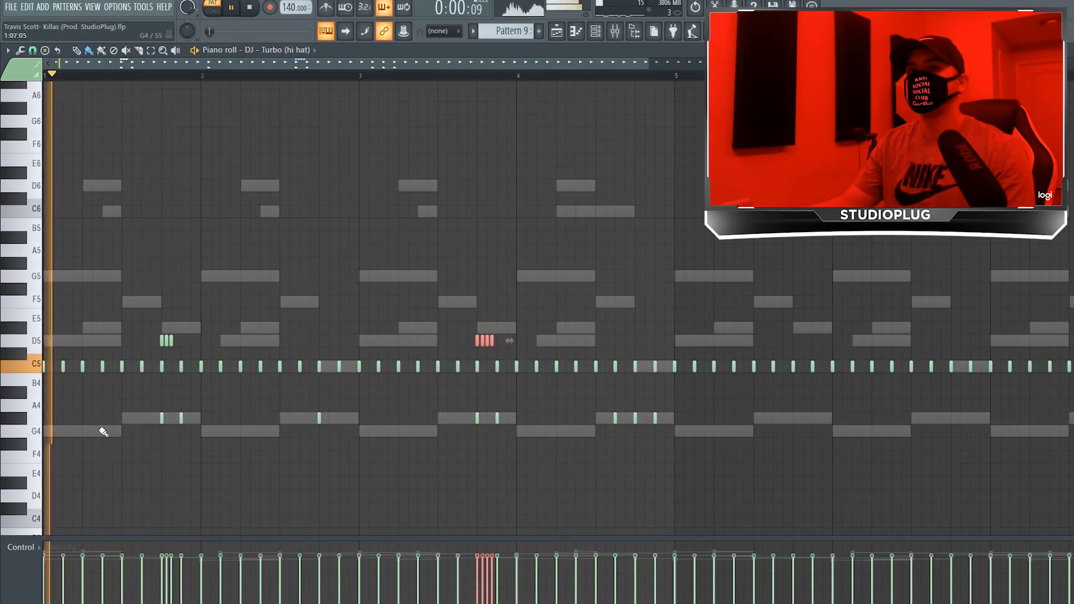
Step: Place low C4 hi-hat notes on beats 2 and 4 of bars 1 to 4
{"action": "scroll", "coordinate": [96, 481], "scroll_direction": "down", "scroll_amount": 1}
{"action": "left_click", "coordinate": [88, 482]}
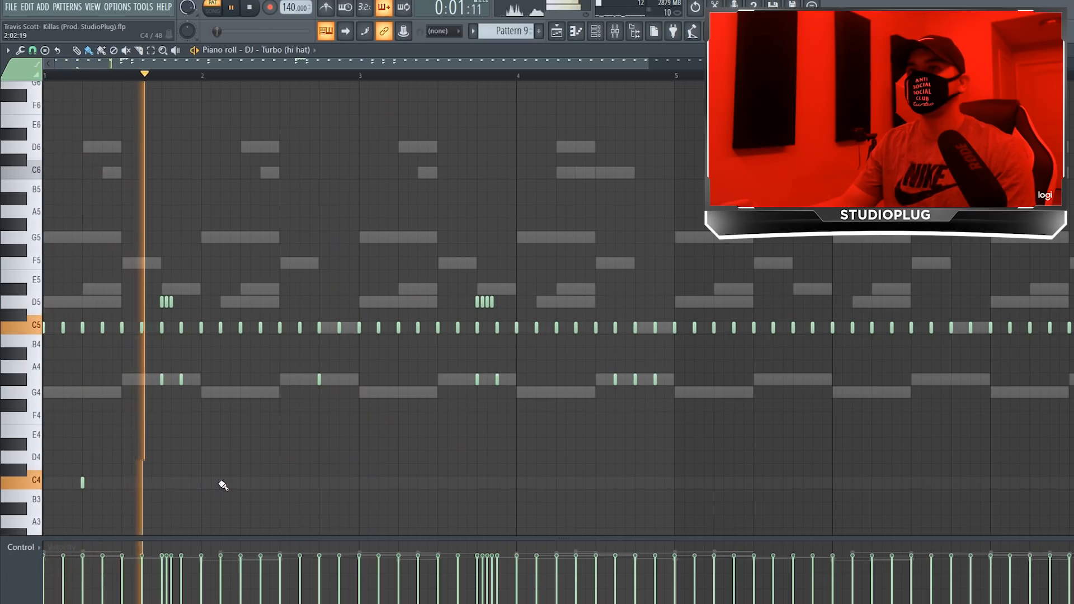
{"action": "left_click", "coordinate": [162, 484]}
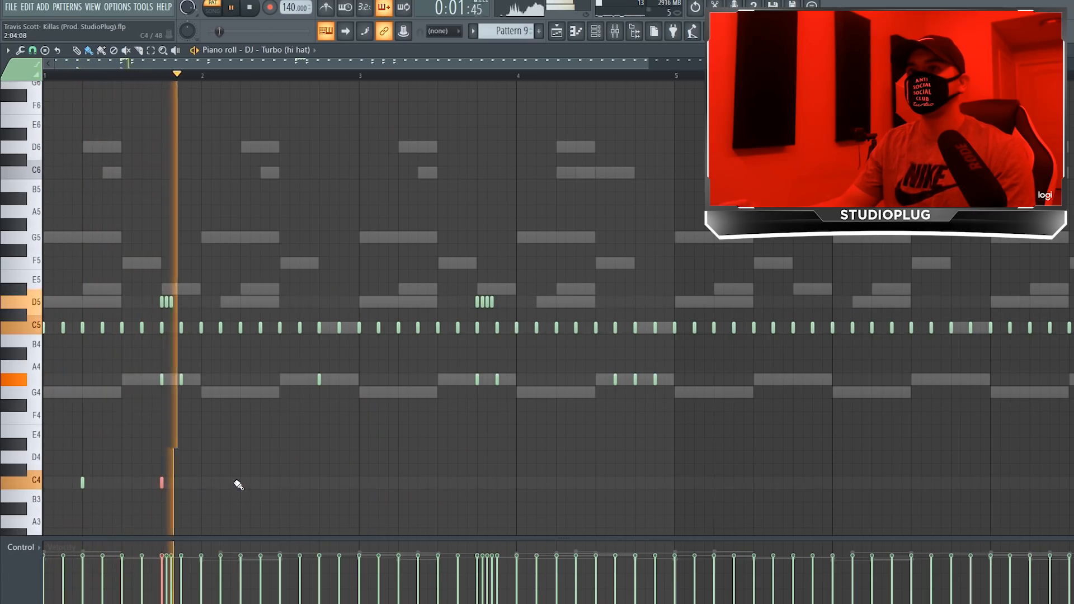
{"action": "left_click", "coordinate": [239, 483]}
{"action": "left_click", "coordinate": [319, 483]}
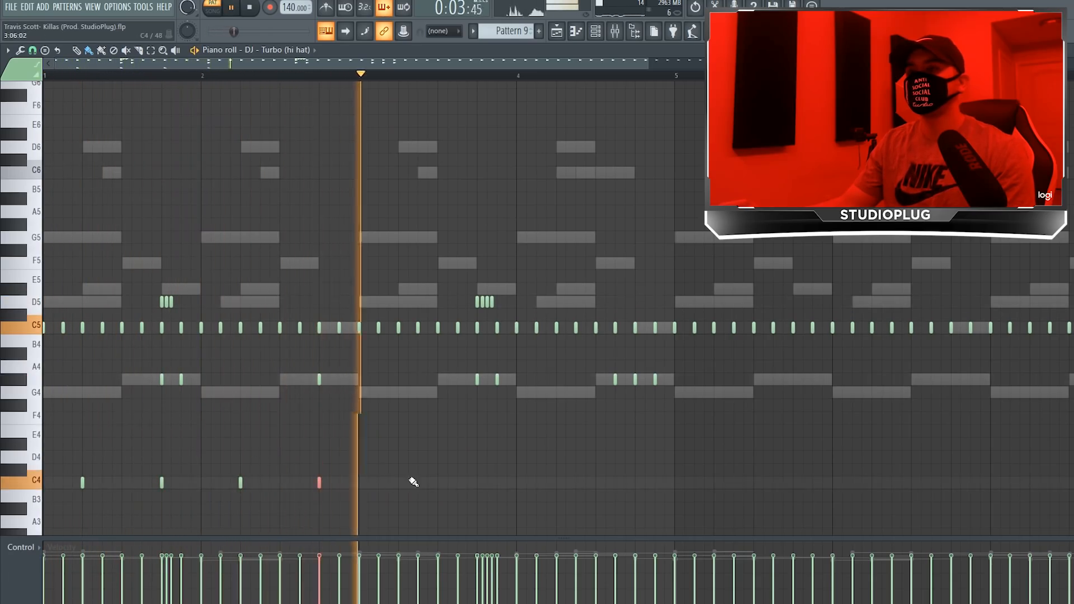
{"action": "left_click", "coordinate": [393, 484]}
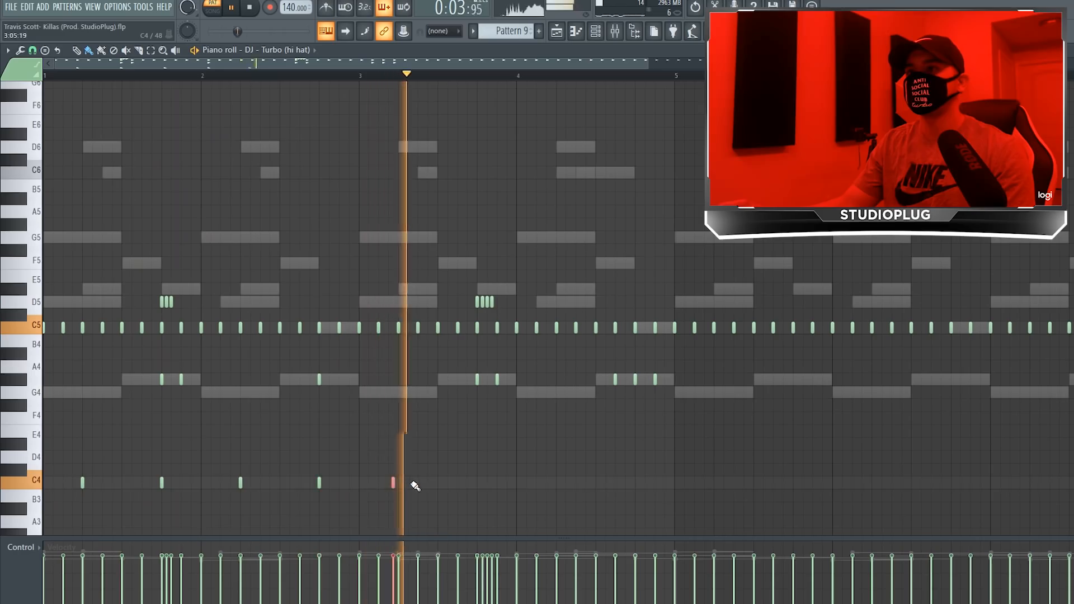
{"action": "left_click", "coordinate": [478, 484]}
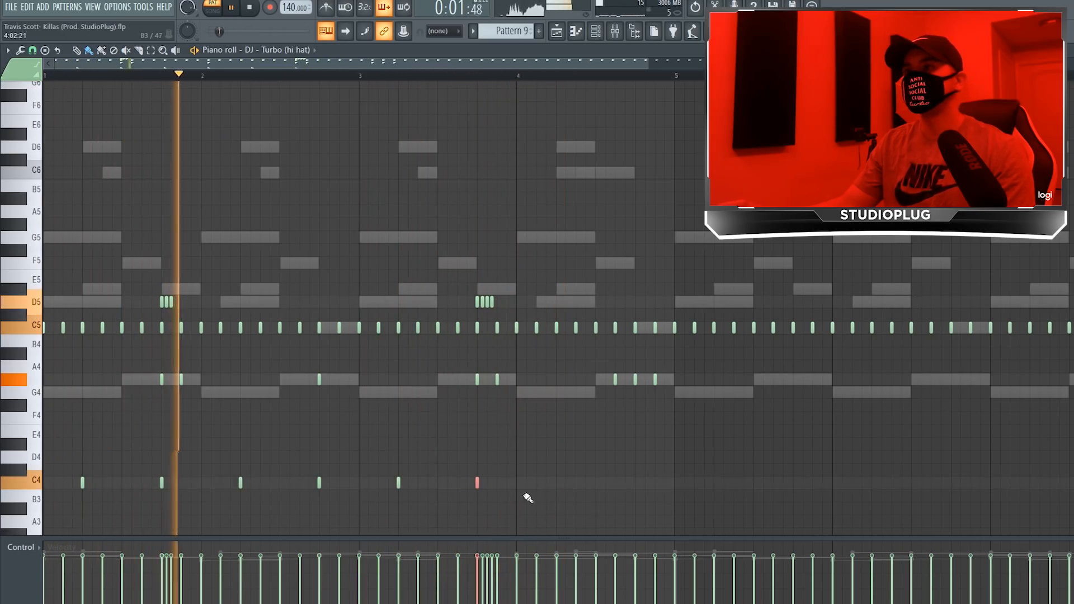
{"action": "left_click", "coordinate": [557, 483]}
{"action": "left_click", "coordinate": [636, 483]}
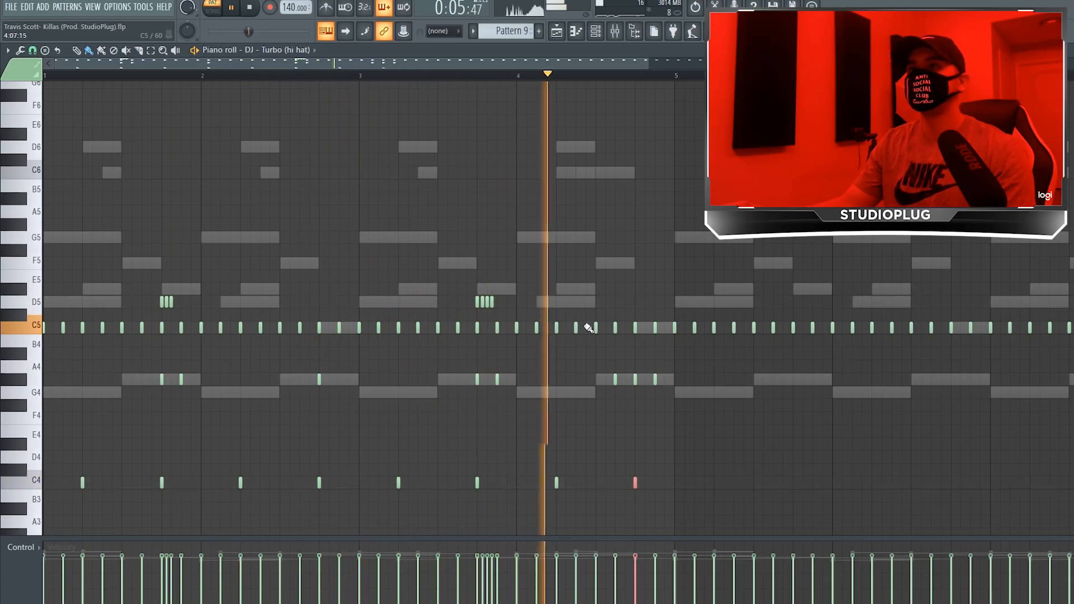
Step: Add an extra C5 hi-hat note one step after beat 3 of bar 4, auditioning the pattern before and after
{"action": "key", "text": "space"}
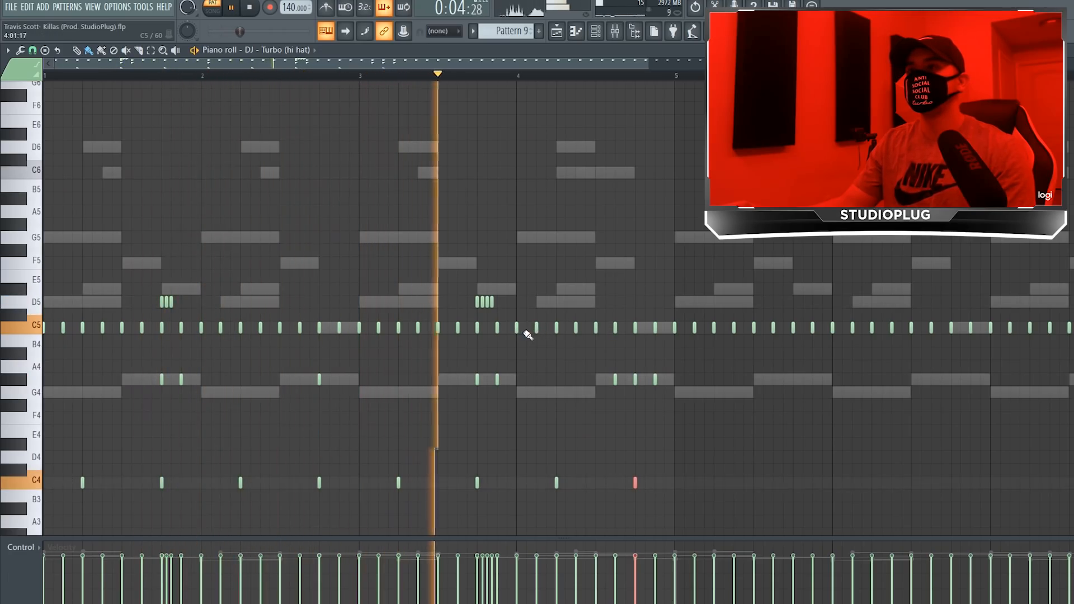
{"action": "key", "text": "space"}
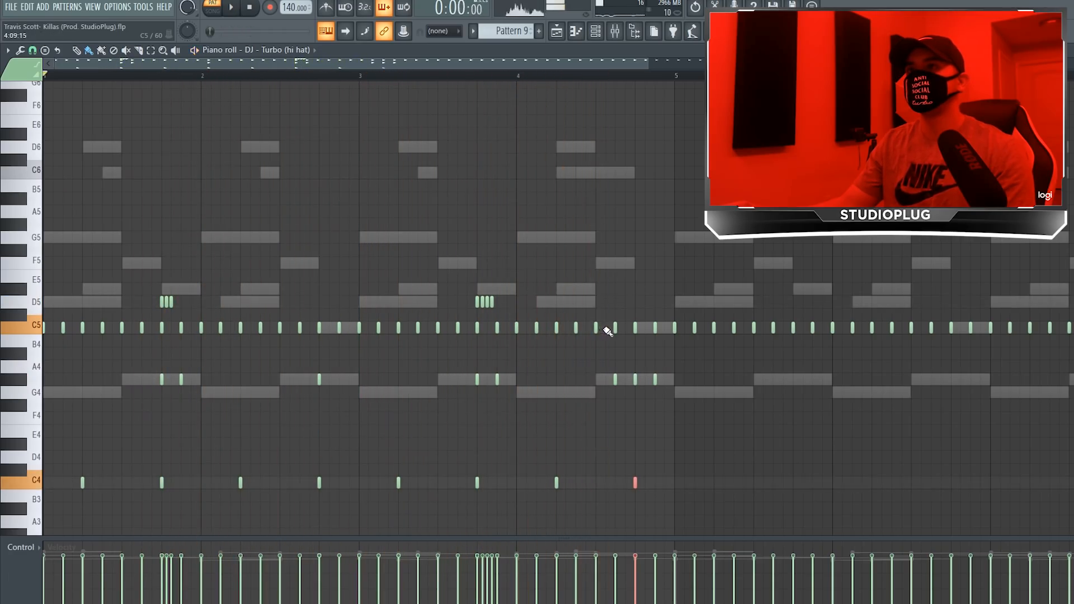
{"action": "key", "text": "space"}
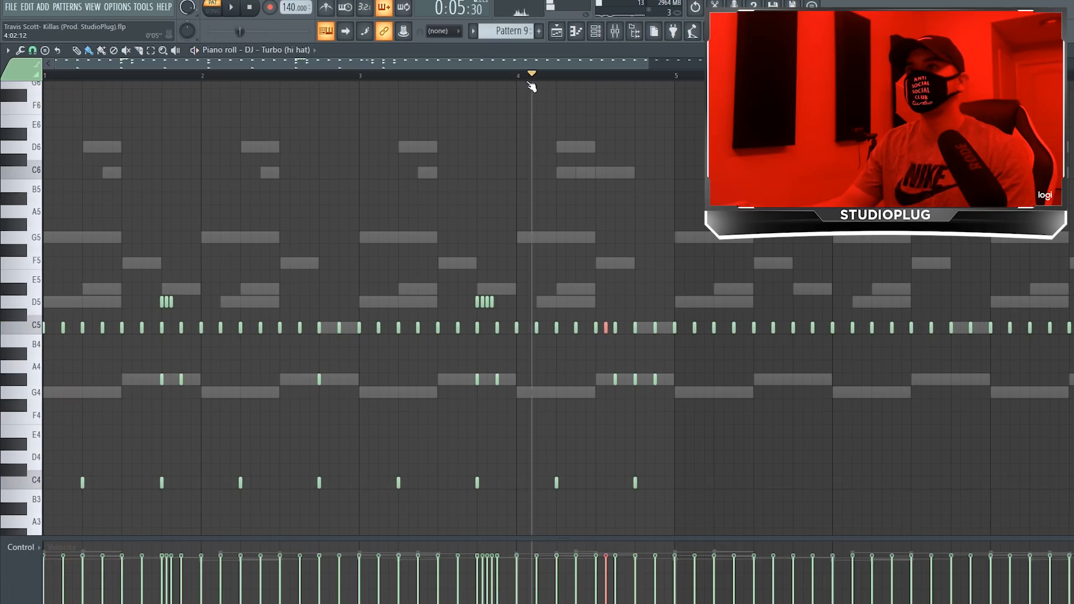
{"action": "key", "text": "space"}
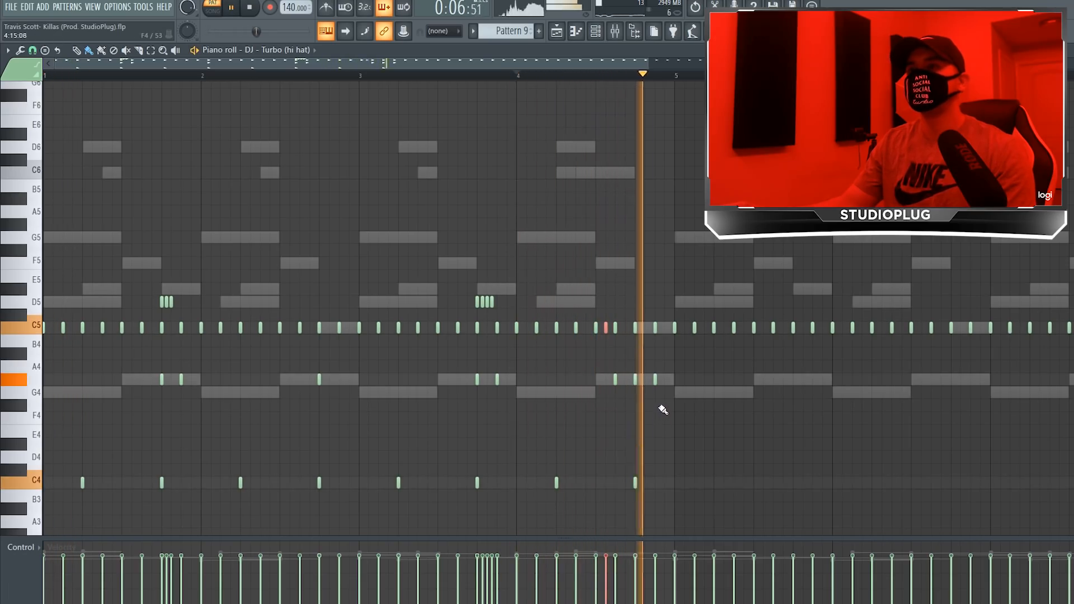
{"action": "key", "text": "space"}
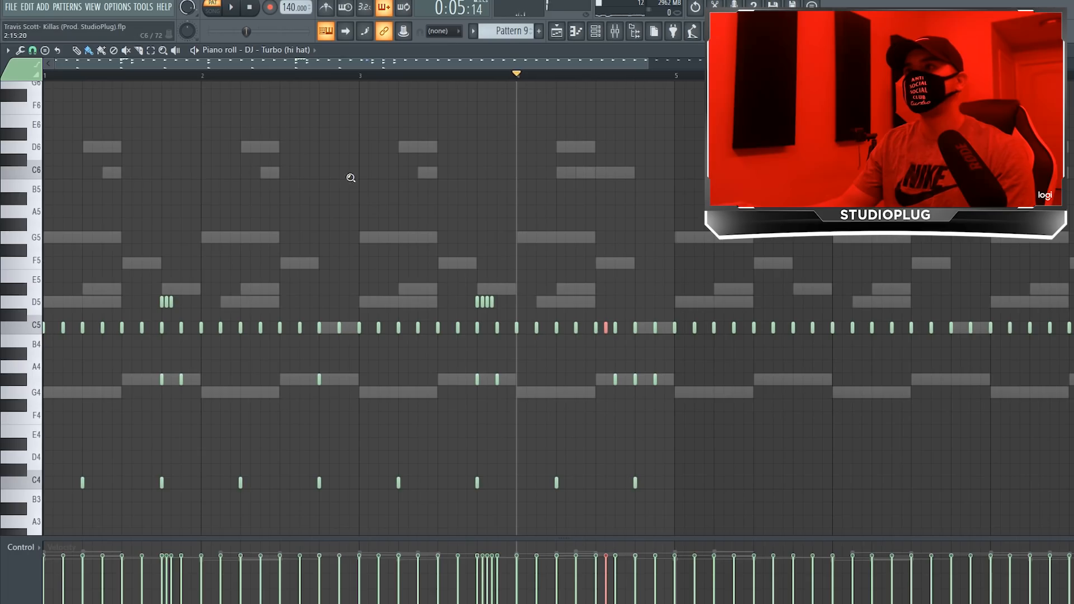
Step: Delete all C5 hi-hat notes in bars 5 to 8
{"action": "scroll", "coordinate": [350, 178], "scroll_direction": "down", "scroll_amount": 3}
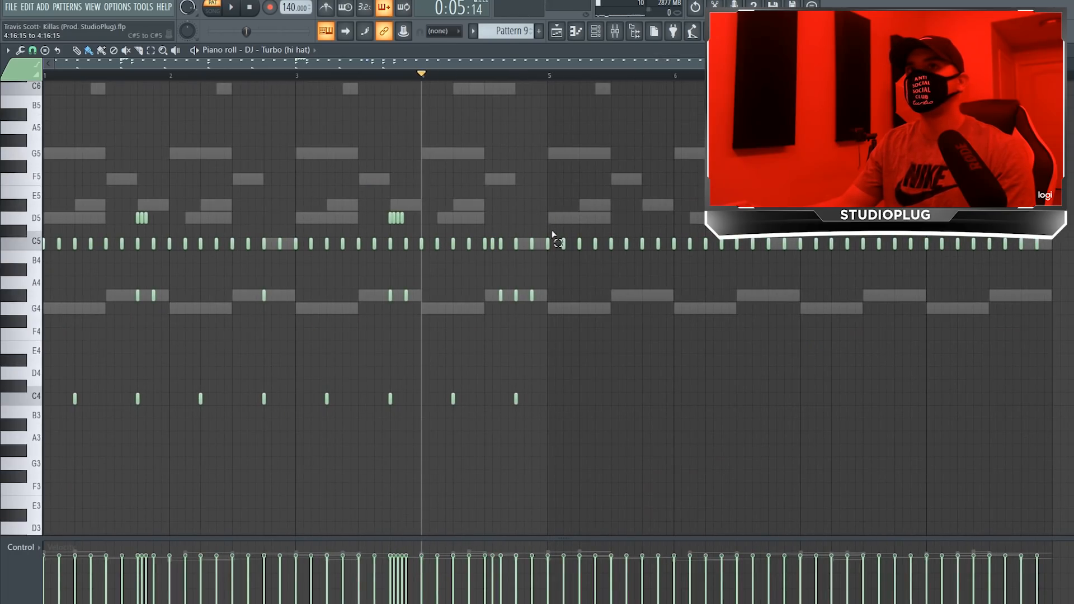
{"action": "left_click_drag", "start_coordinate": [552, 235], "coordinate": [1071, 317]}
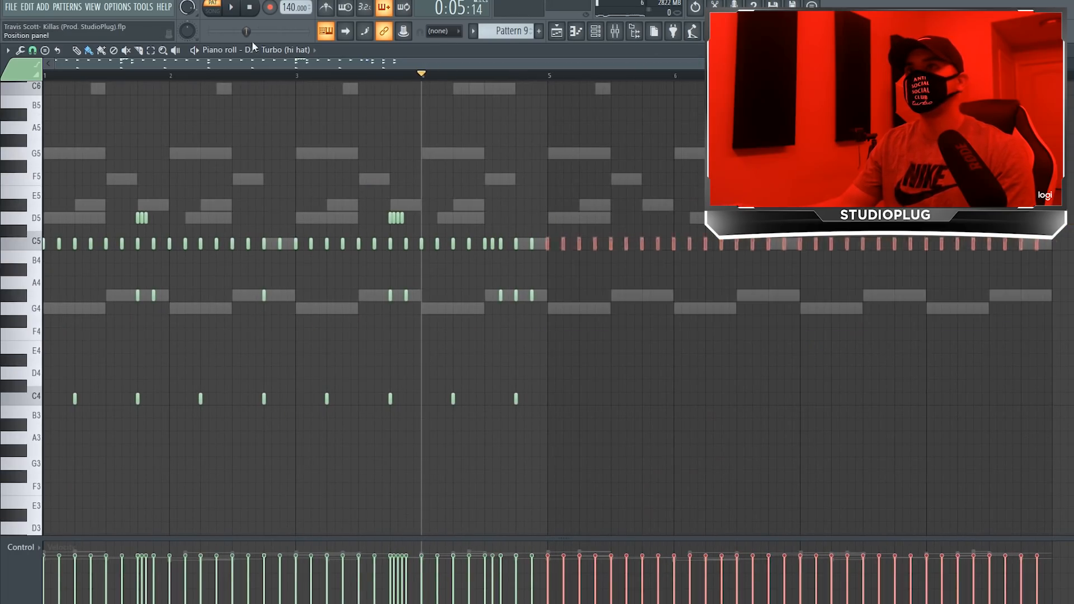
{"action": "key", "text": "Delete"}
Step: Set the snap to Bar and duplicate the hi-hat notes of bars 1 to 4 into bars 5 to 8
{"action": "left_click", "coordinate": [32, 50]}
{"action": "left_click", "coordinate": [53, 231]}
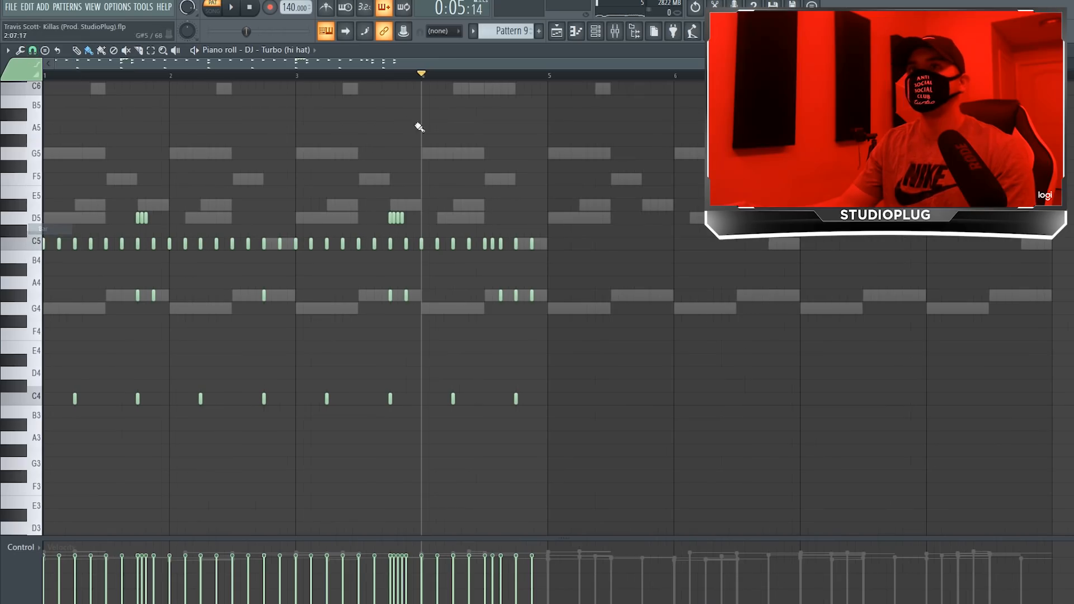
{"action": "left_click_drag", "start_coordinate": [347, 80], "coordinate": [2, 99]}
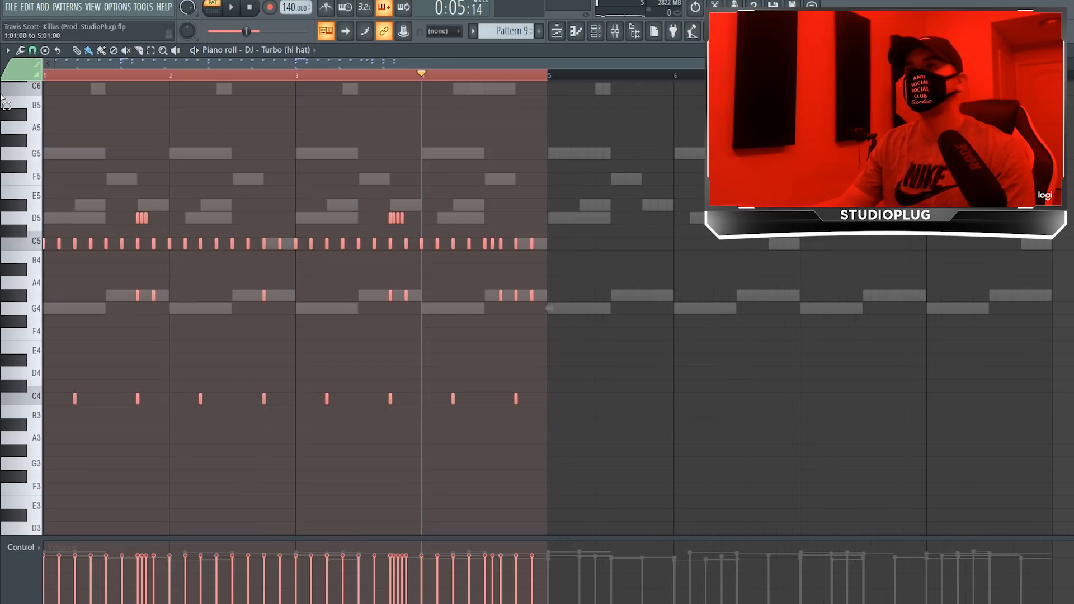
{"action": "key", "text": "ctrl+b"}
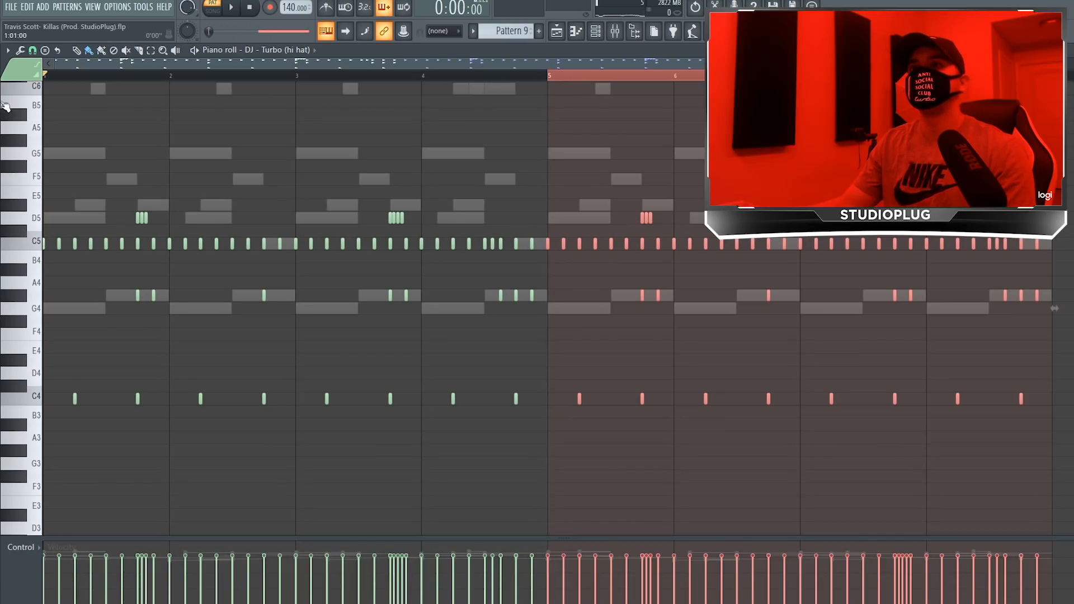
{"action": "left_click", "coordinate": [338, 80], "text": "ctrl"}
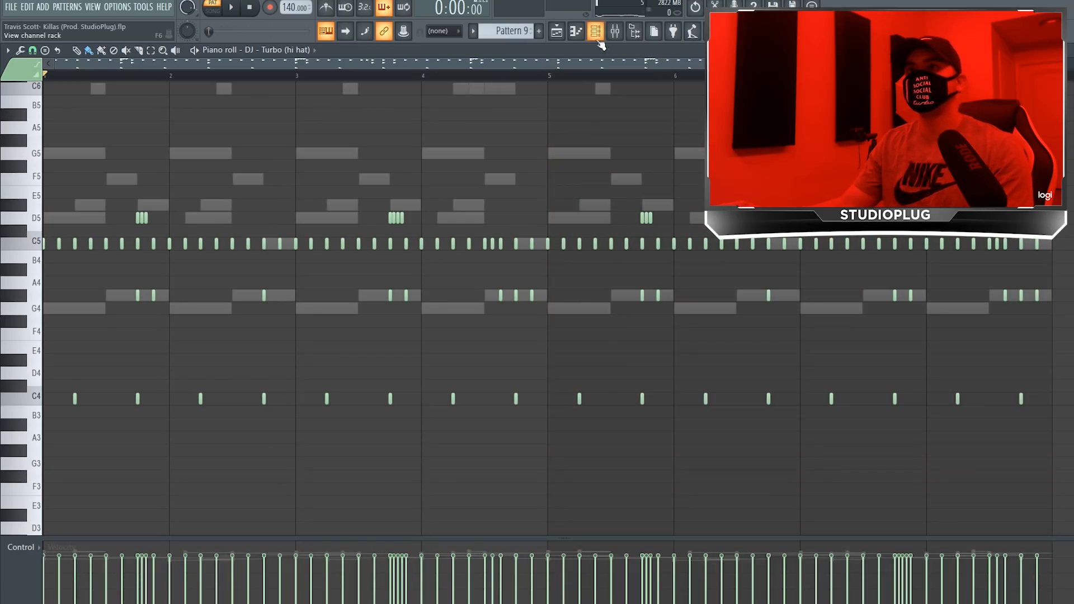
Step: Record a live C5 kick part on the DJ - Hyperlapse (kick) channel across the eight bars of Pattern 9
{"action": "left_click", "coordinate": [596, 34]}
{"action": "left_click", "coordinate": [437, 266]}
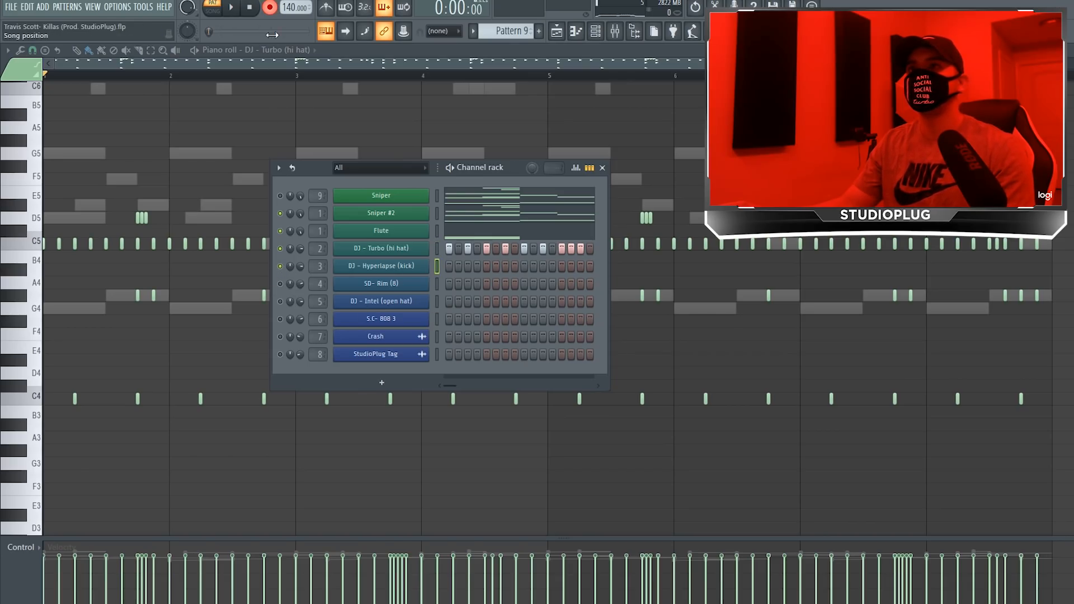
{"action": "key", "text": "space"}
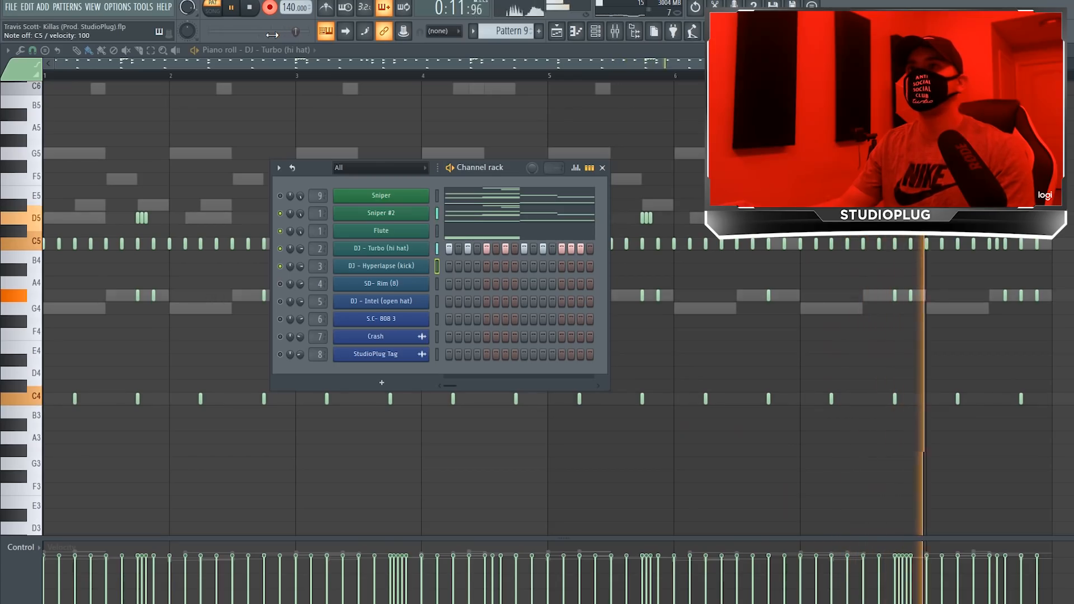
{"action": "key", "text": "space"}
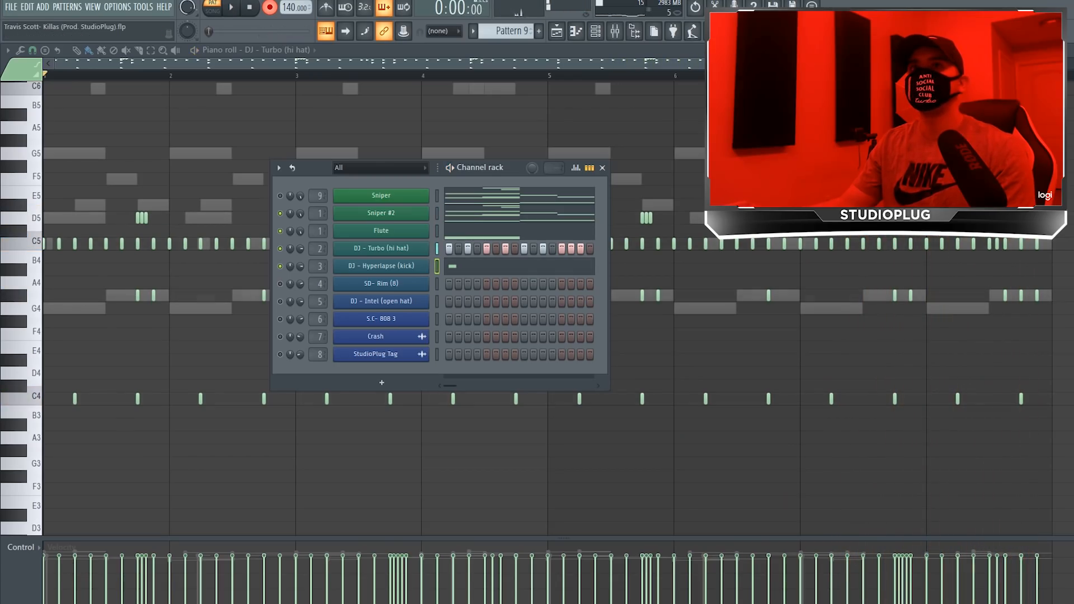
Step: Open the kick's piano roll, set the snap to 1/2 beat and quantize the recorded kick notes
{"action": "left_click", "coordinate": [476, 269]}
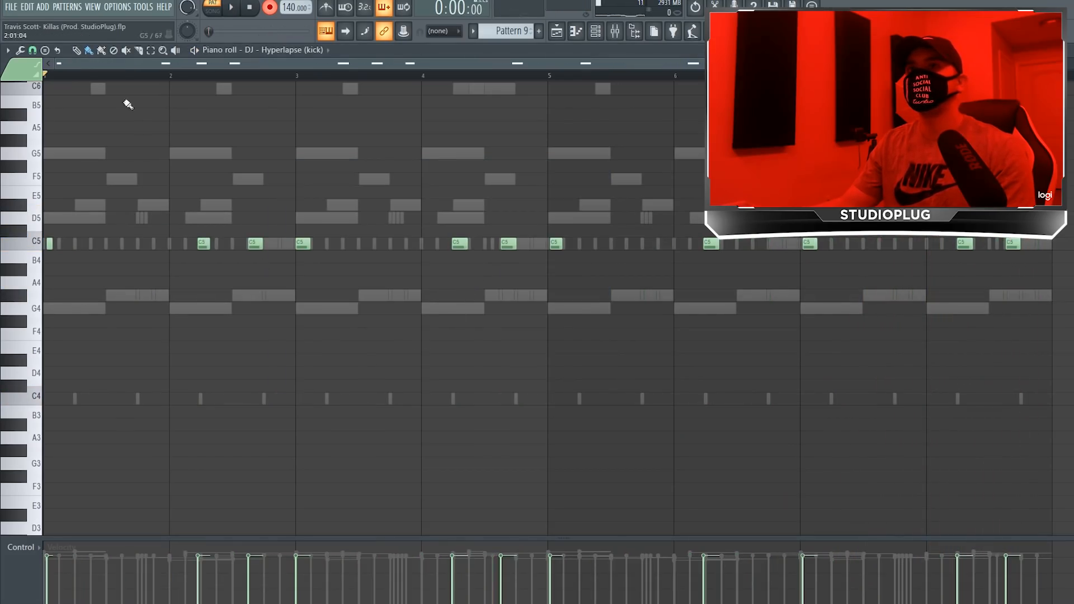
{"action": "left_click", "coordinate": [33, 51]}
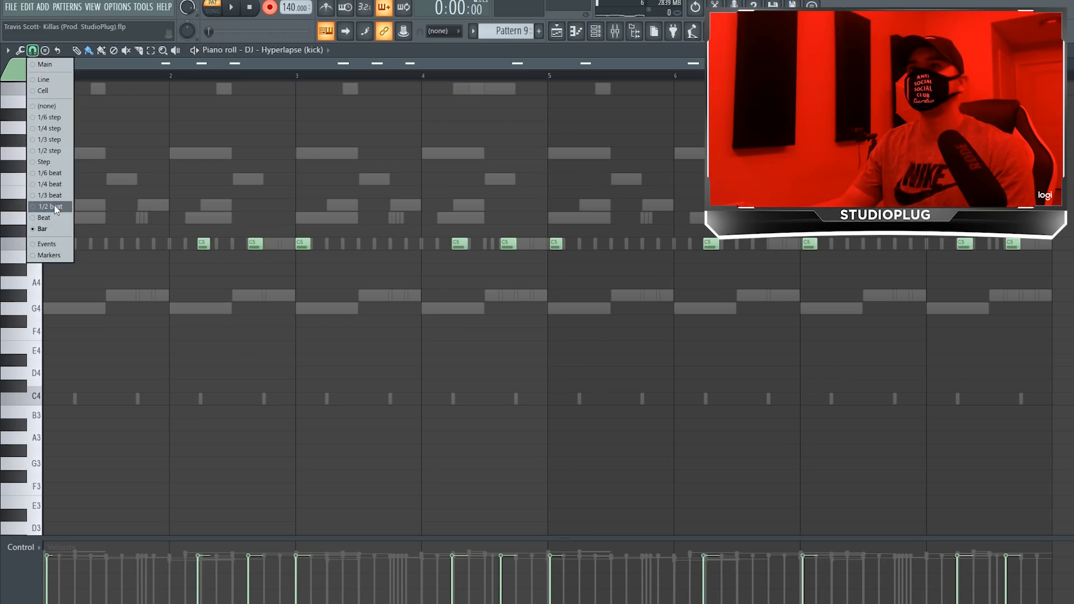
{"action": "left_click", "coordinate": [55, 206]}
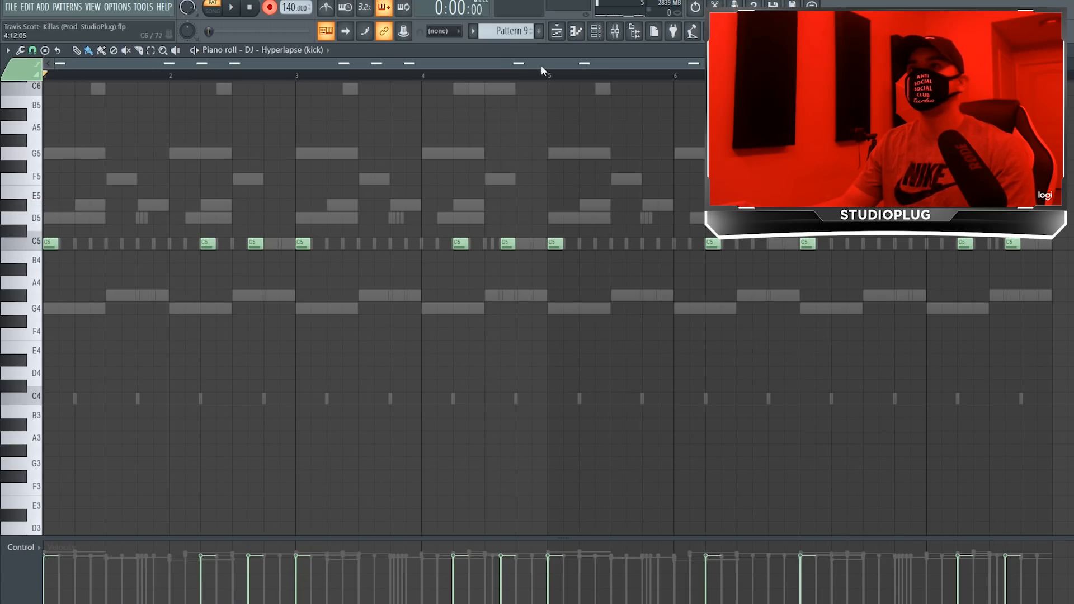
Step: Record an SD- Rim (8) hit on beat 3 of each of the eight bars and quantize the hits to 1/2 beat
{"action": "left_click", "coordinate": [595, 34]}
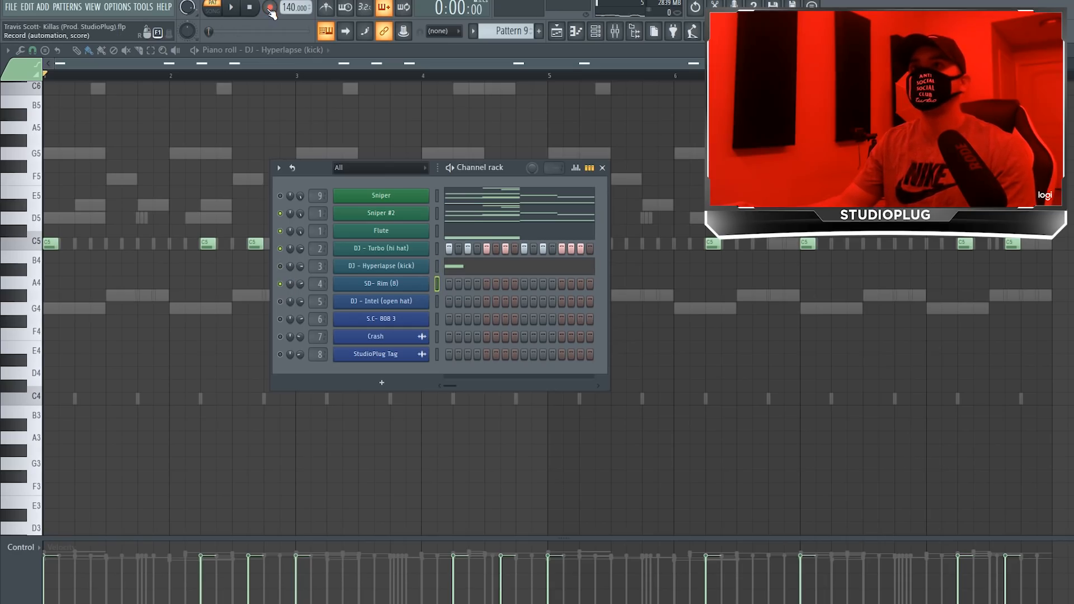
{"action": "key", "text": "space"}
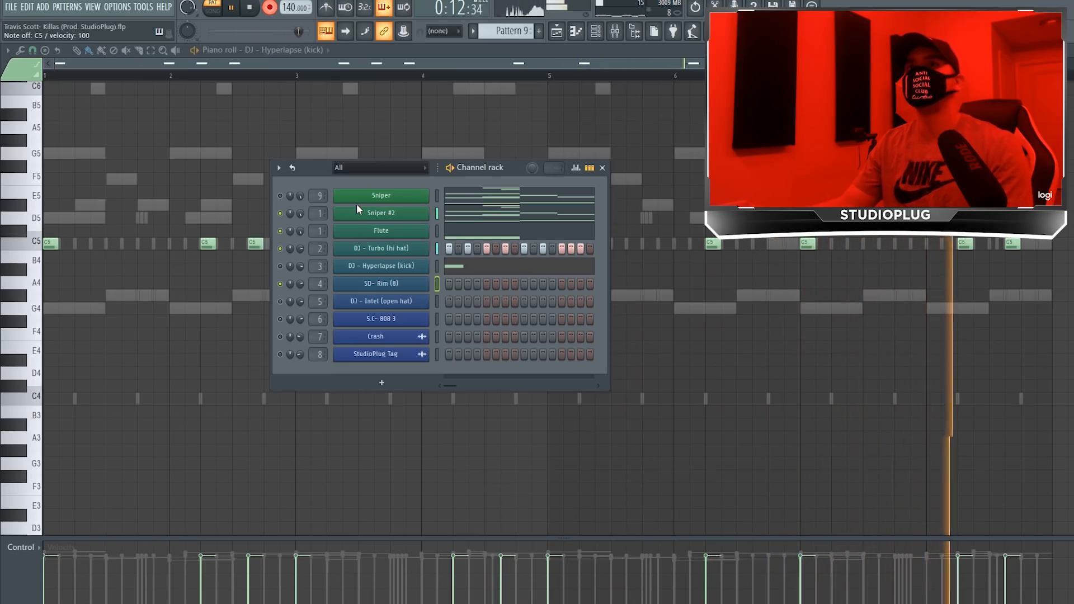
{"action": "key", "text": "space"}
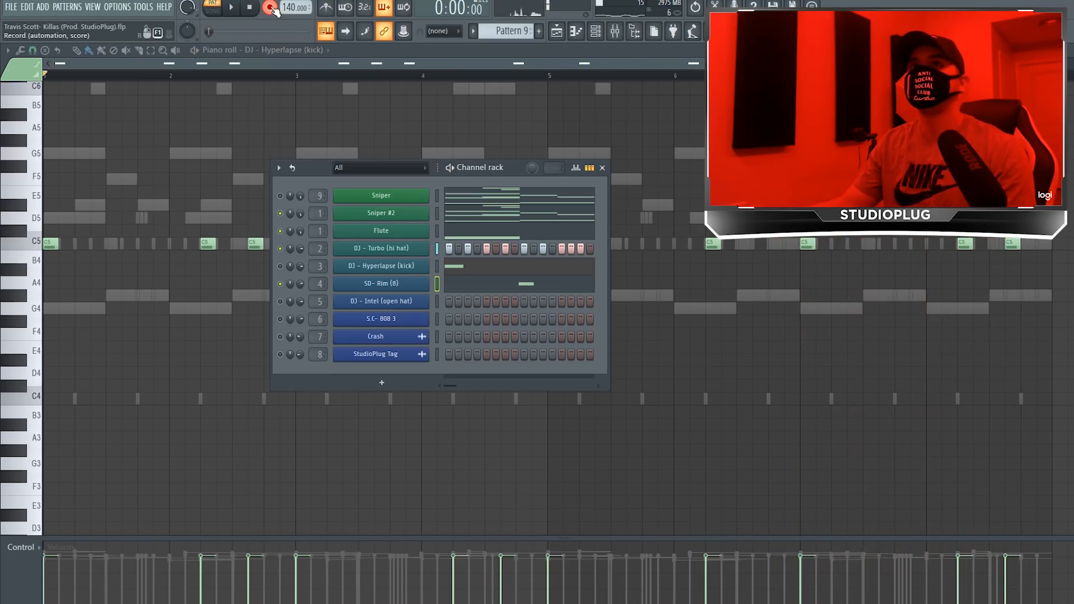
{"action": "left_click", "coordinate": [465, 286]}
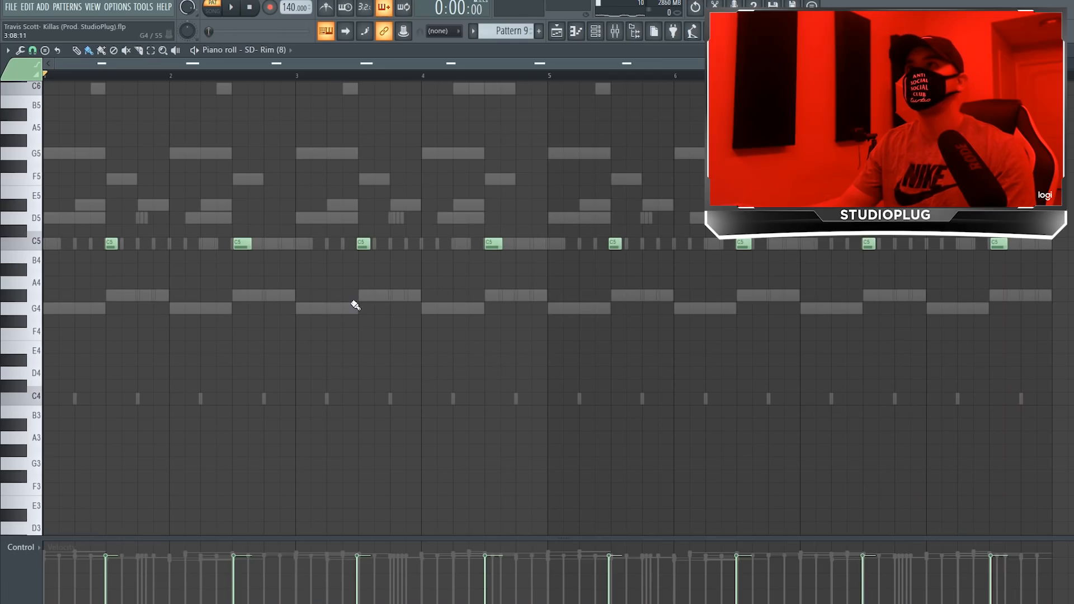
{"action": "left_click", "coordinate": [32, 50]}
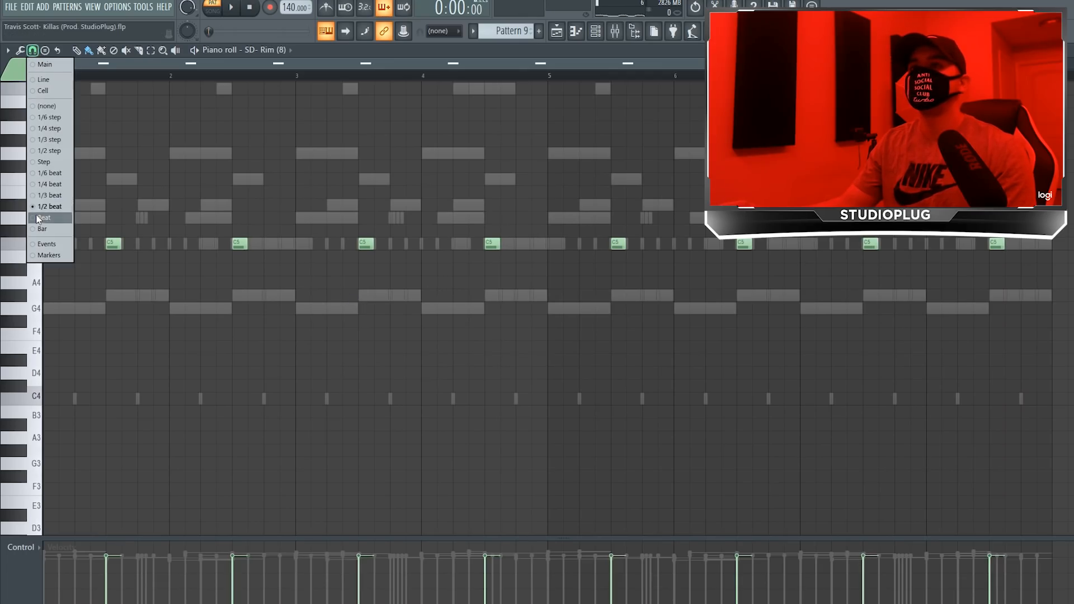
Step: Record a DJ - Intel (open hat) note on beat 2 of each of the eight bars and quantize the notes
{"action": "left_click", "coordinate": [596, 31]}
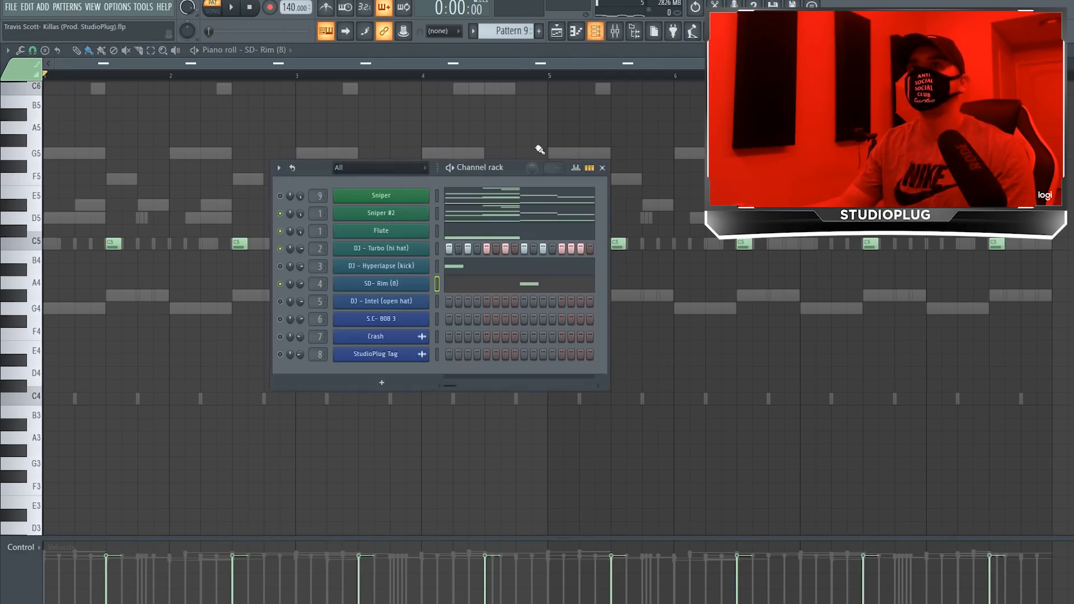
{"action": "left_click", "coordinate": [437, 302]}
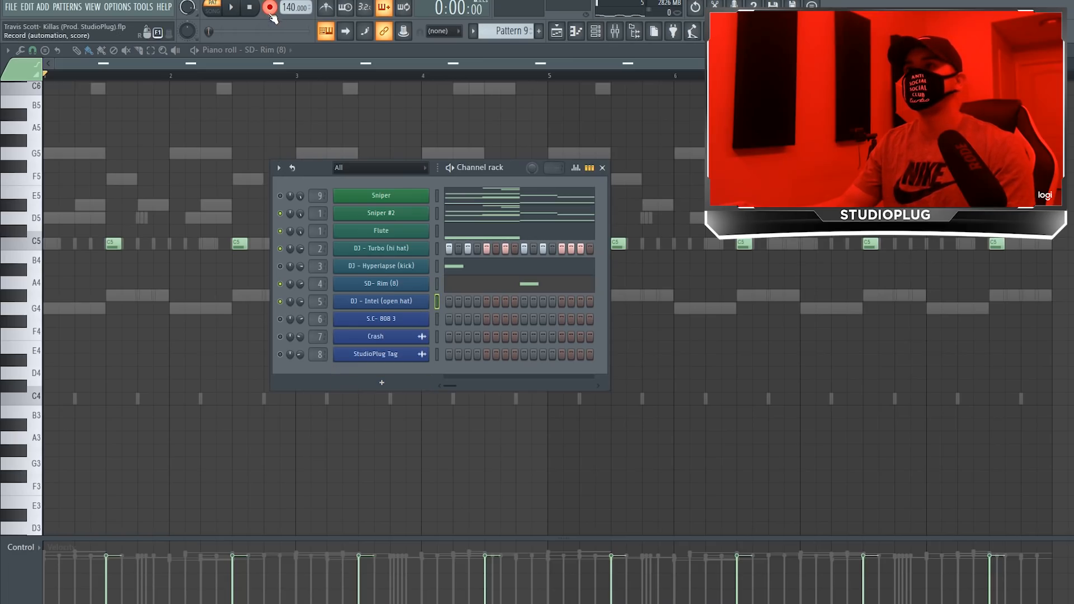
{"action": "key", "text": "space"}
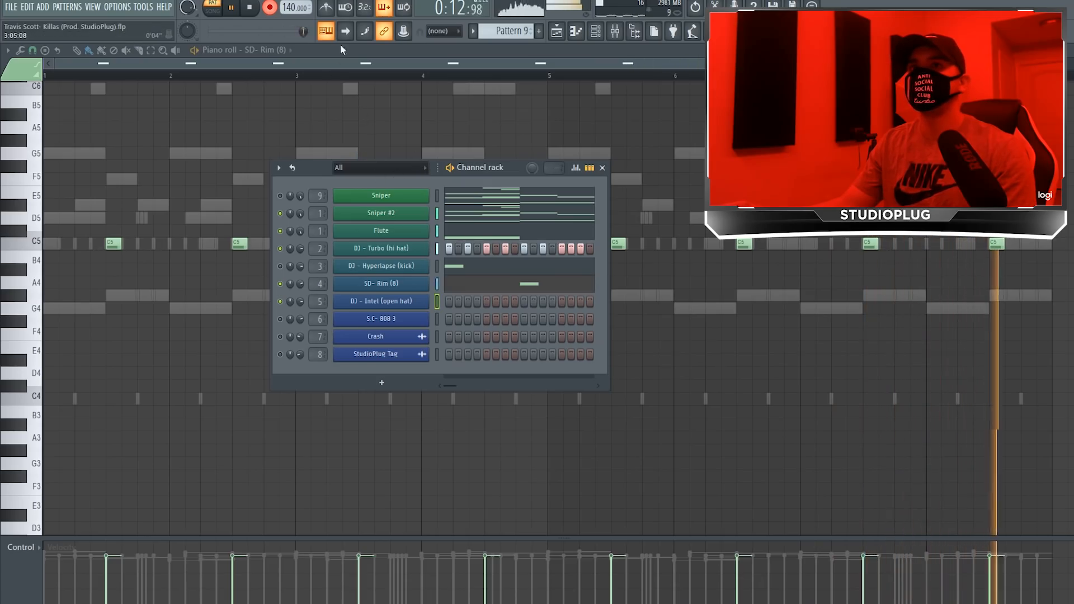
{"action": "key", "text": "space"}
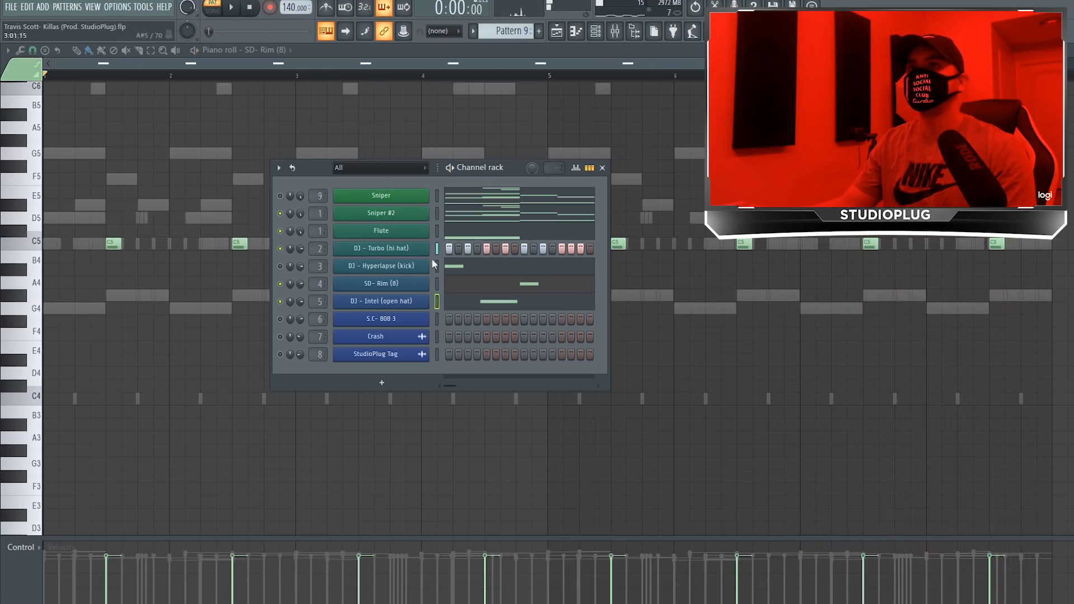
{"action": "left_click", "coordinate": [457, 306]}
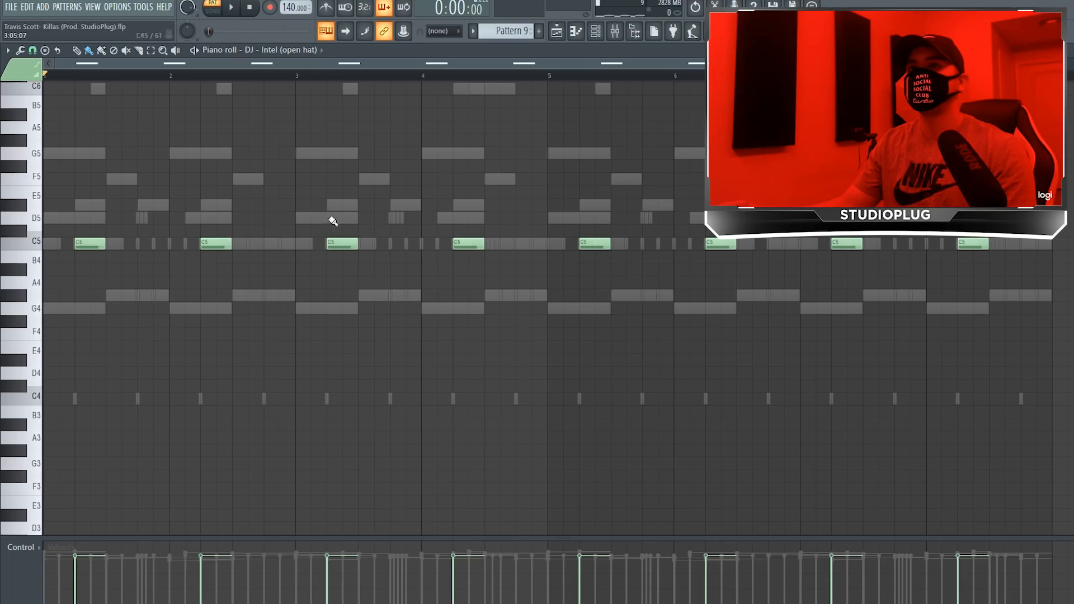
Step: Examine the root note settings of the S.C- 808 3, Sniper and Sniper #2 channels
{"action": "left_click", "coordinate": [595, 33]}
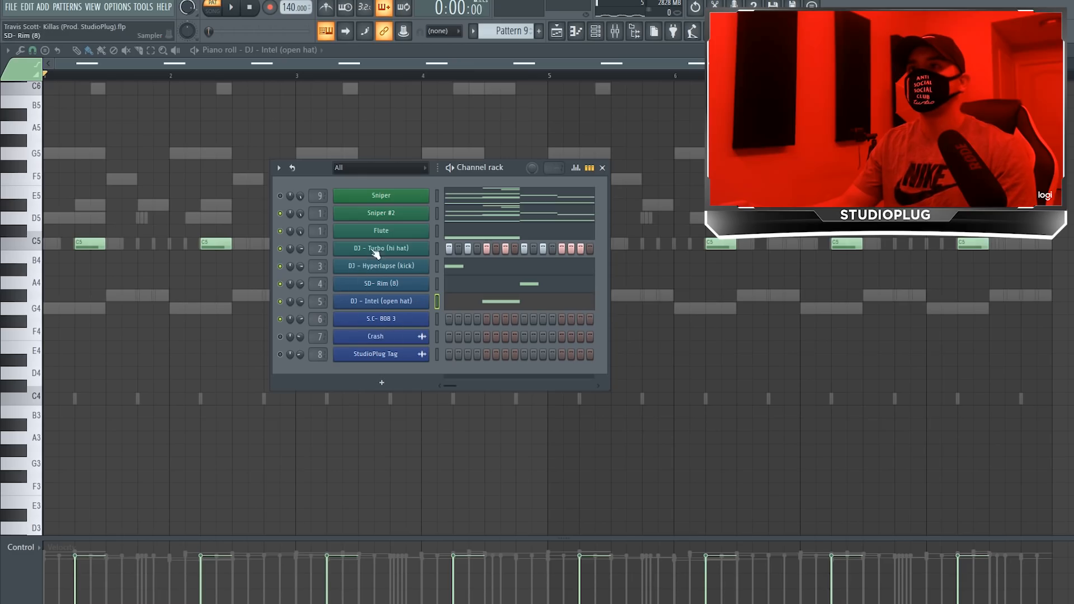
{"action": "left_click", "coordinate": [373, 326]}
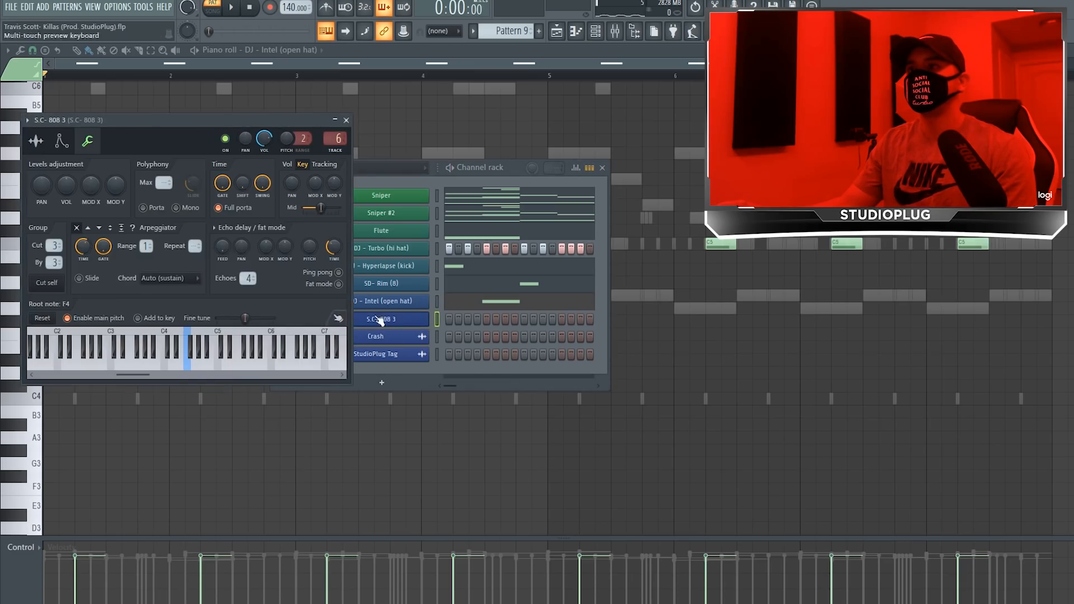
{"action": "left_click", "coordinate": [383, 320]}
{"action": "left_click", "coordinate": [380, 197]}
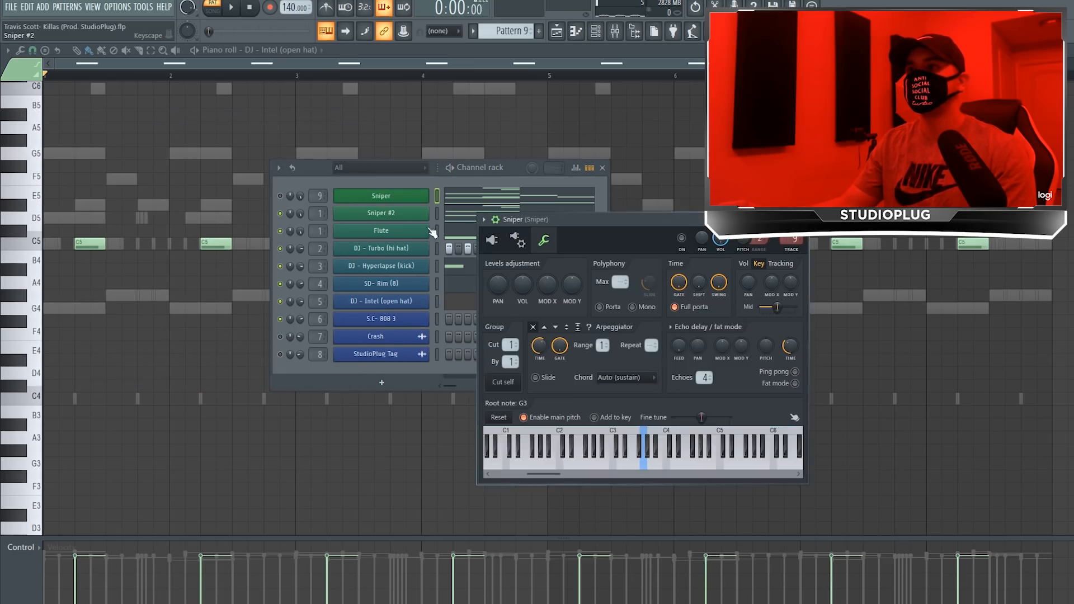
{"action": "left_click", "coordinate": [412, 214]}
{"action": "left_click", "coordinate": [557, 289]}
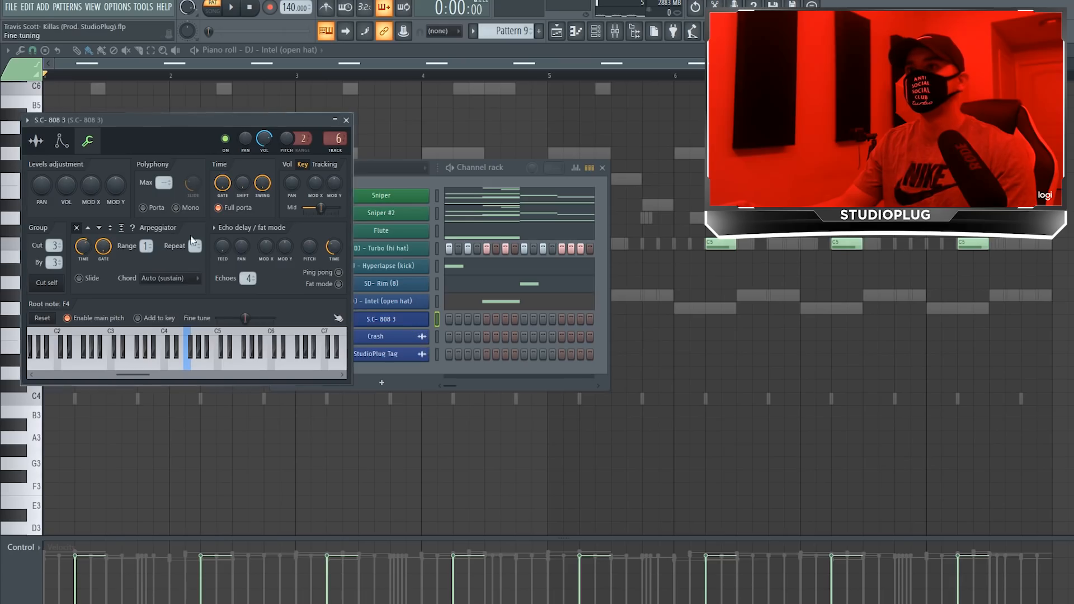
Step: Open the S.C- 808 3 sample in the audio editor and detect its pitch regions
{"action": "left_click", "coordinate": [406, 322]}
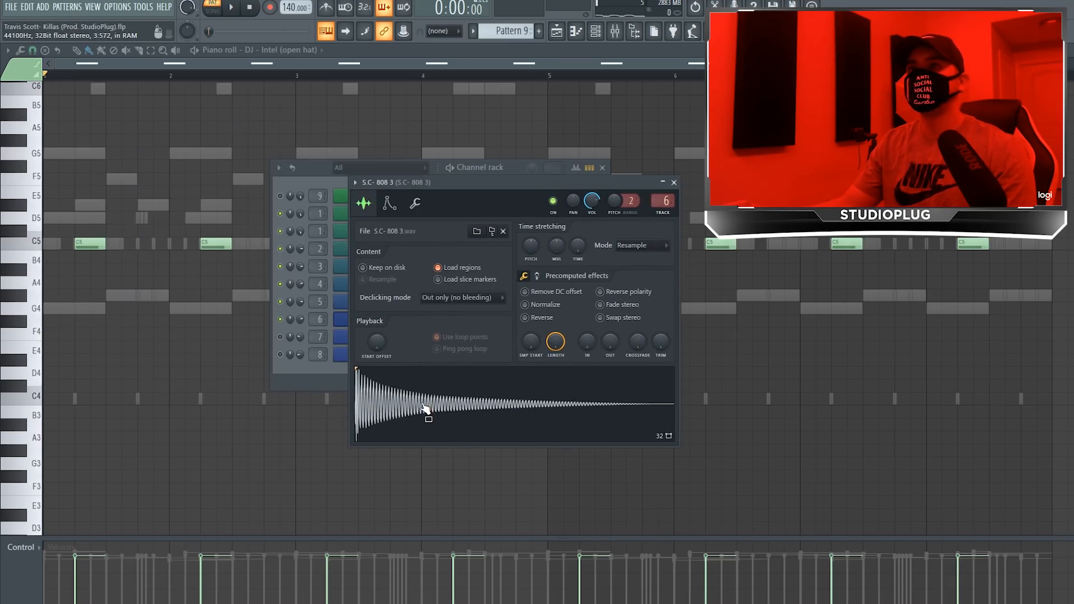
{"action": "right_click", "coordinate": [425, 408]}
{"action": "left_click", "coordinate": [457, 439]}
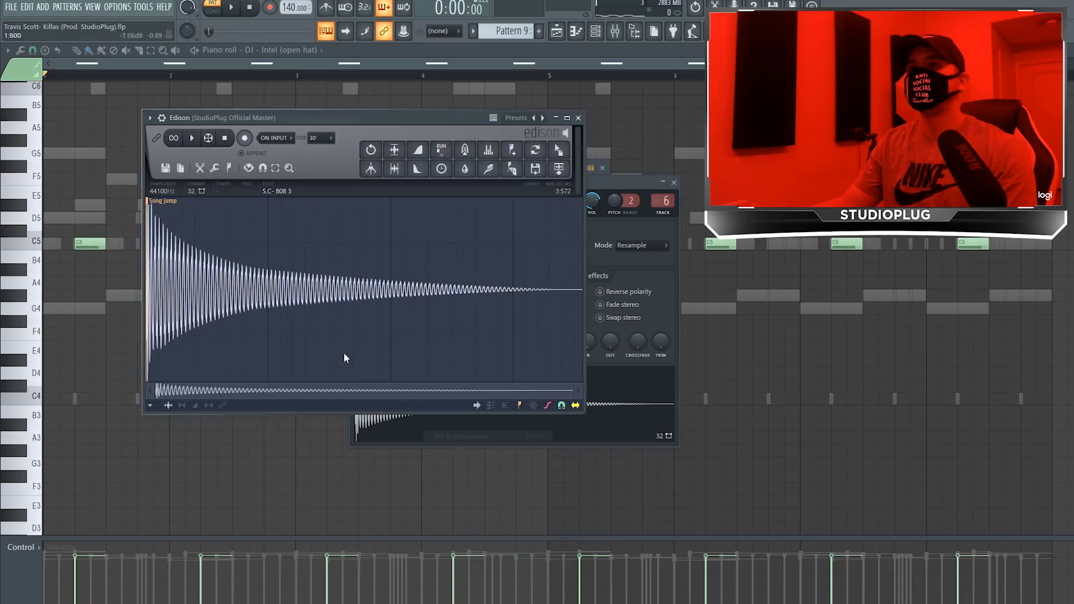
{"action": "right_click", "coordinate": [340, 340]}
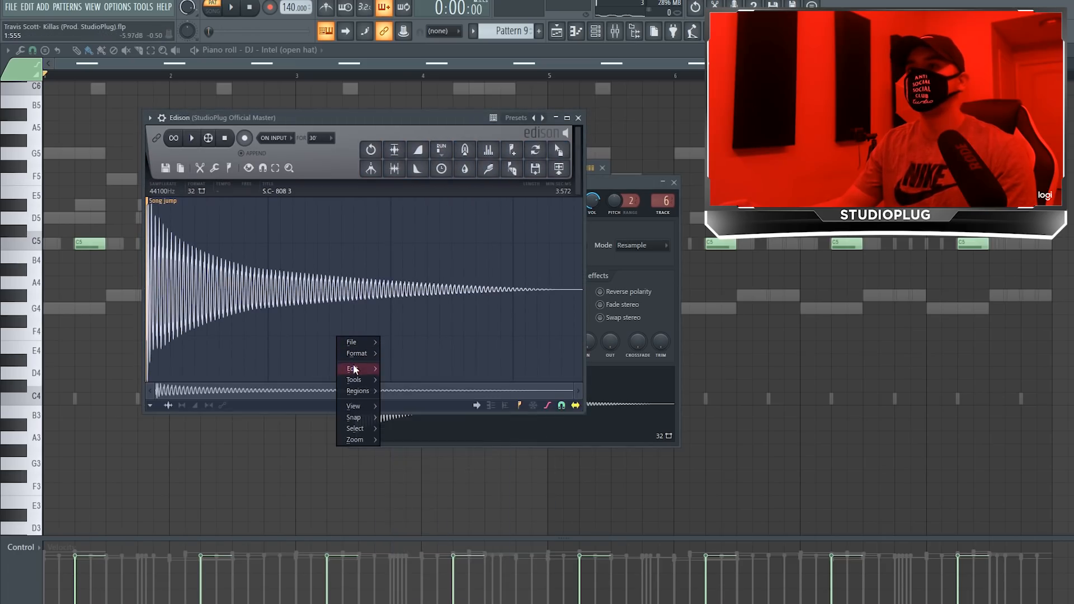
{"action": "mouse_move", "coordinate": [364, 395]}
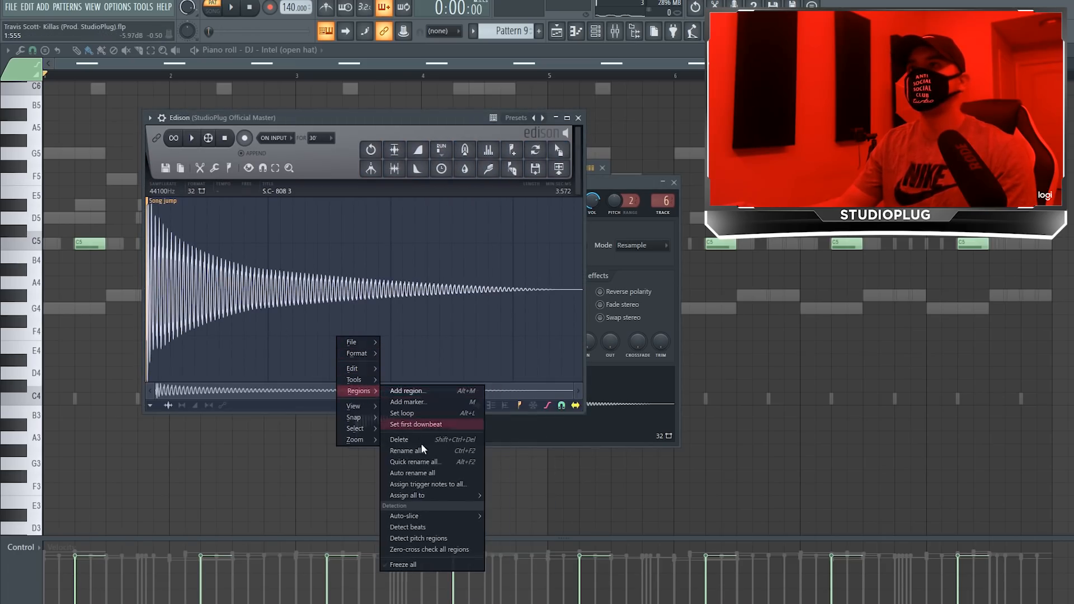
{"action": "left_click", "coordinate": [431, 538]}
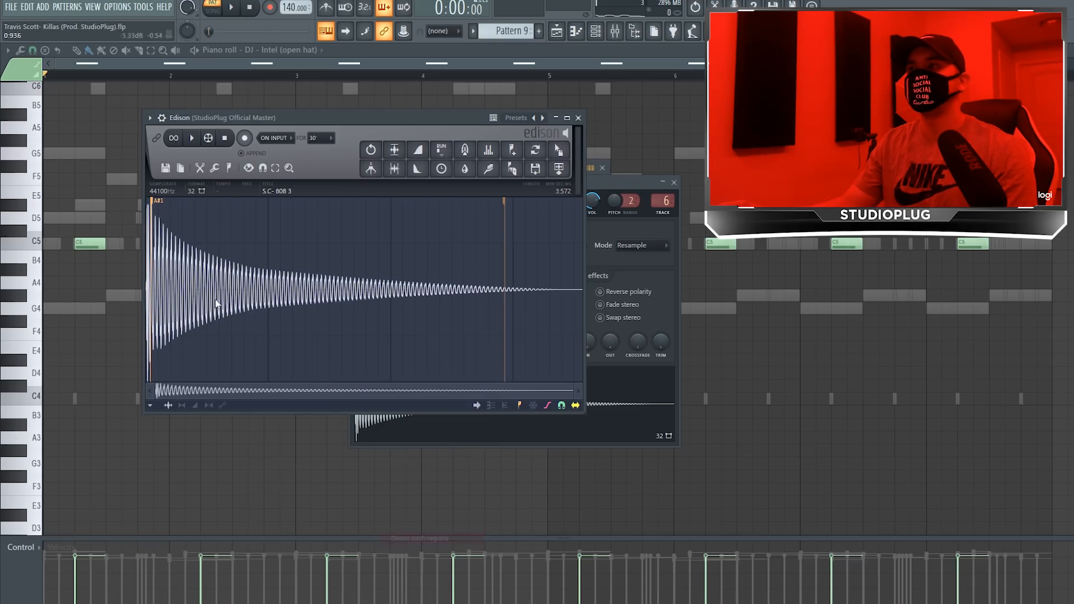
Step: Show the S.C- 808 3 channel's miscellaneous settings, set its root note to F4 and close the channel window
{"action": "left_click_drag", "start_coordinate": [658, 186], "coordinate": [830, 198]}
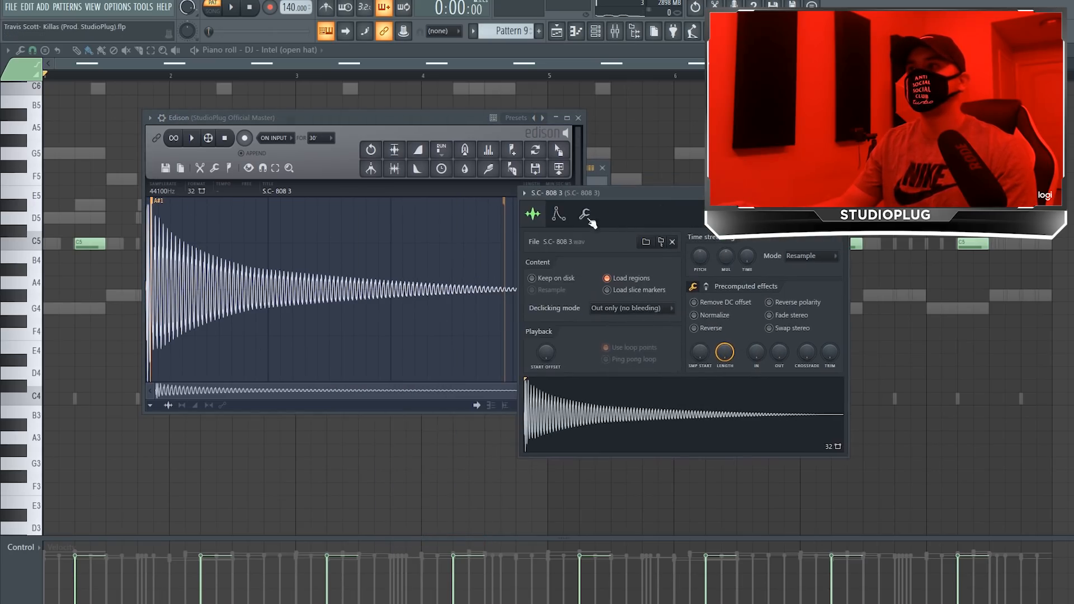
{"action": "left_click", "coordinate": [587, 219]}
{"action": "left_click_drag", "start_coordinate": [699, 194], "coordinate": [900, 203]}
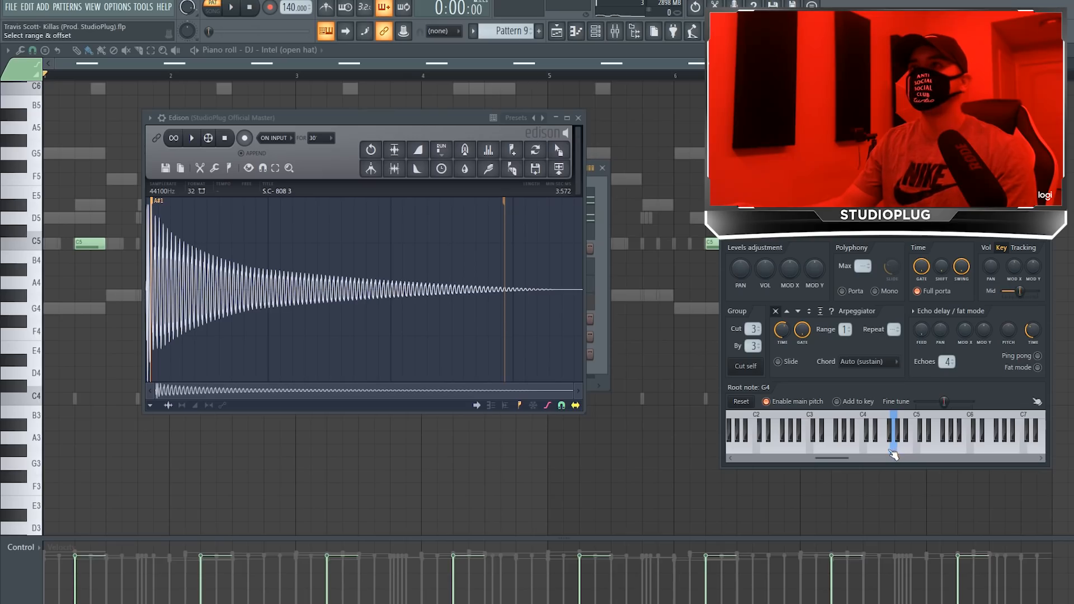
{"action": "left_click", "coordinate": [886, 447]}
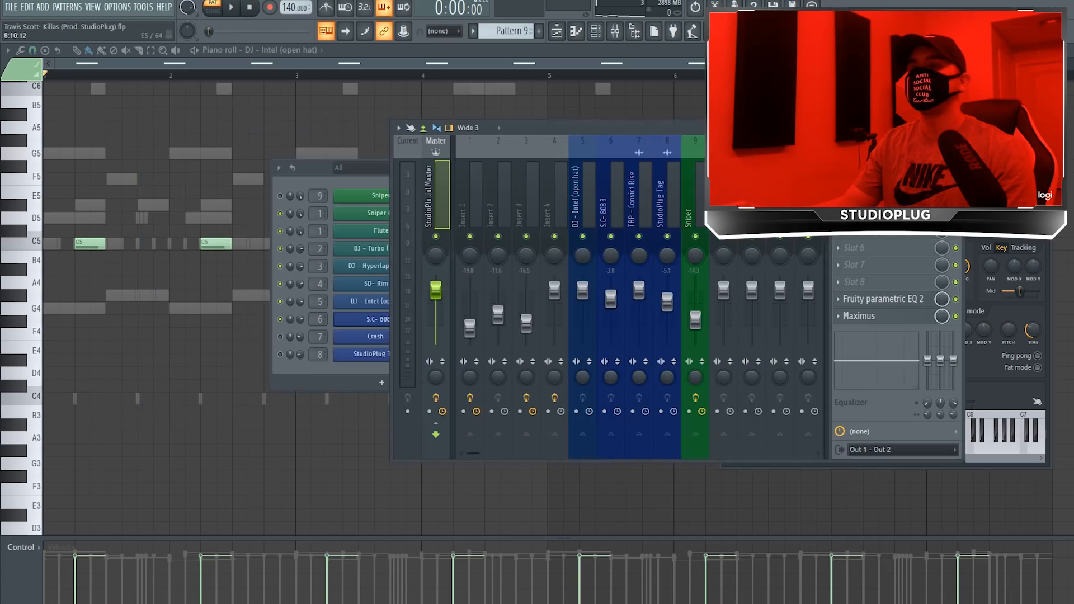
{"action": "left_click", "coordinate": [1043, 200]}
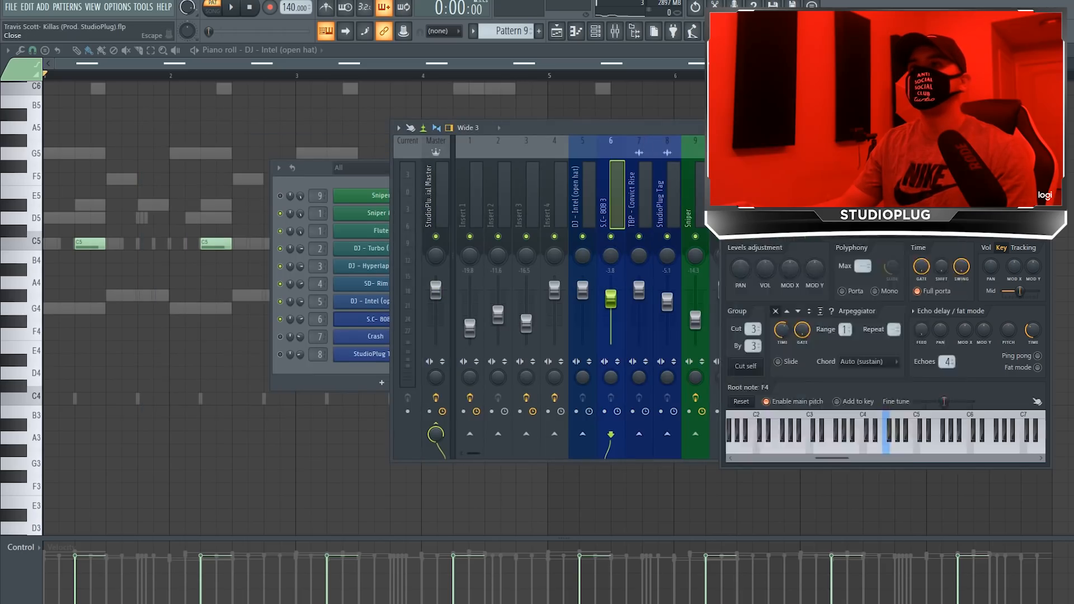
Step: Open the piano roll of S.C- 808 3 and place a G4 note on beat 1 of bar 1, checking it in playback
{"action": "left_click", "coordinate": [317, 174]}
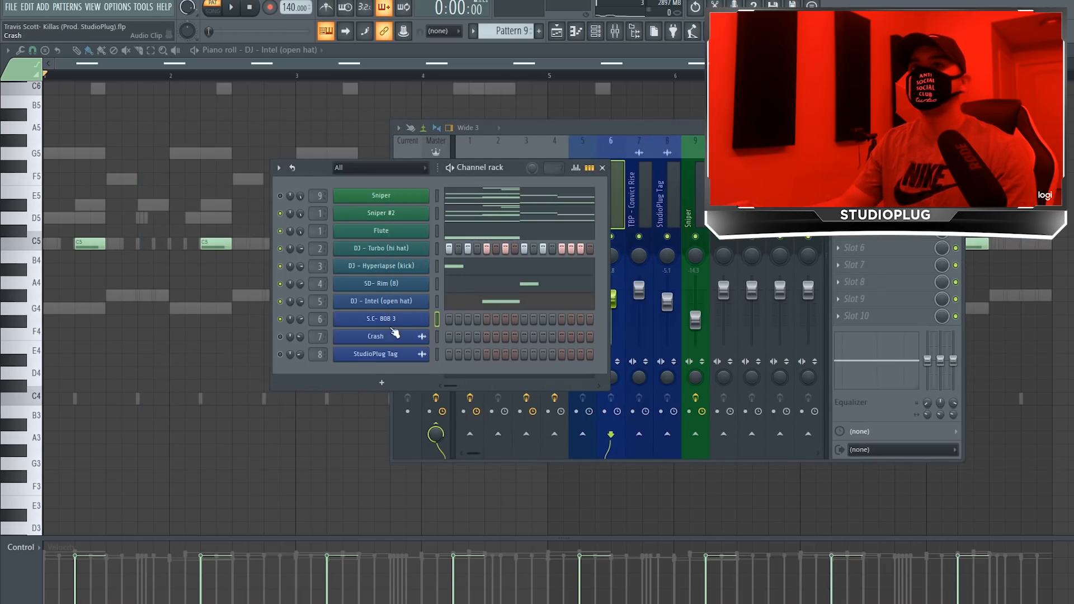
{"action": "right_click", "coordinate": [407, 321]}
{"action": "left_click", "coordinate": [448, 318]}
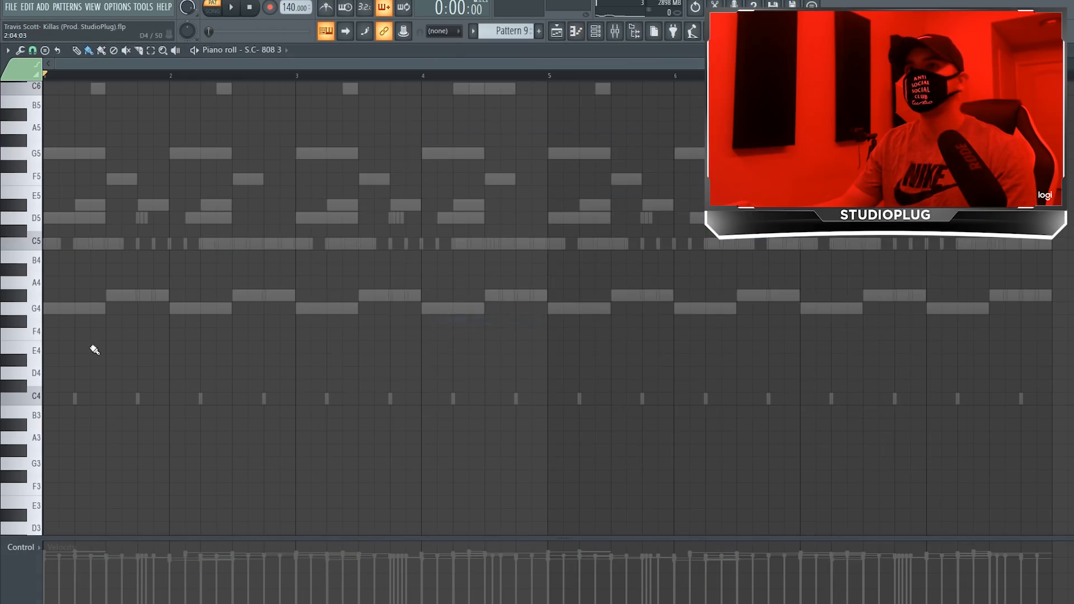
{"action": "key", "text": "space"}
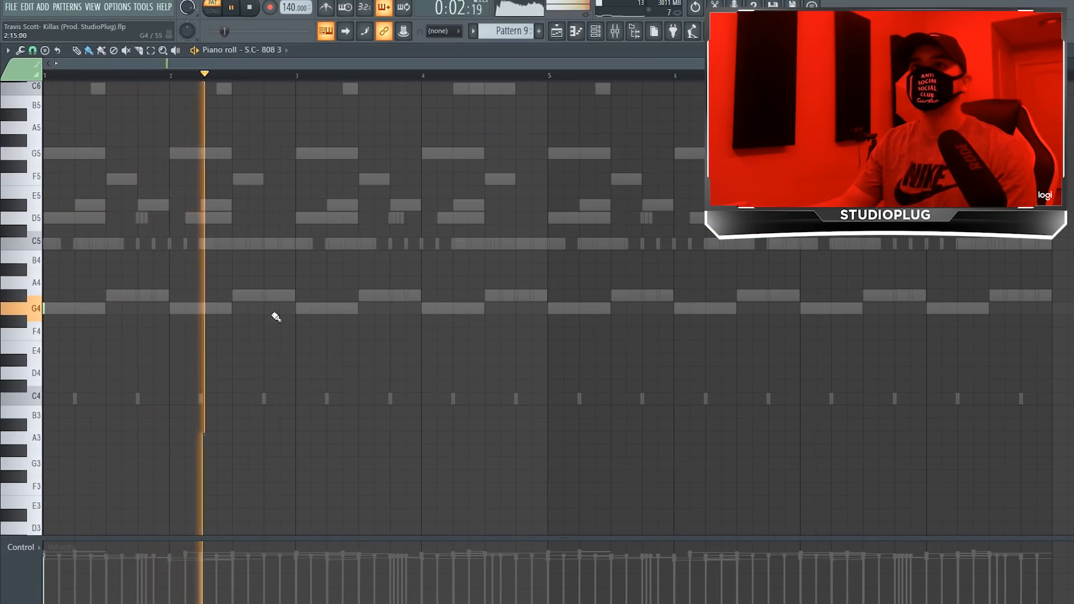
{"action": "key", "text": "space"}
{"action": "key", "text": "space"}
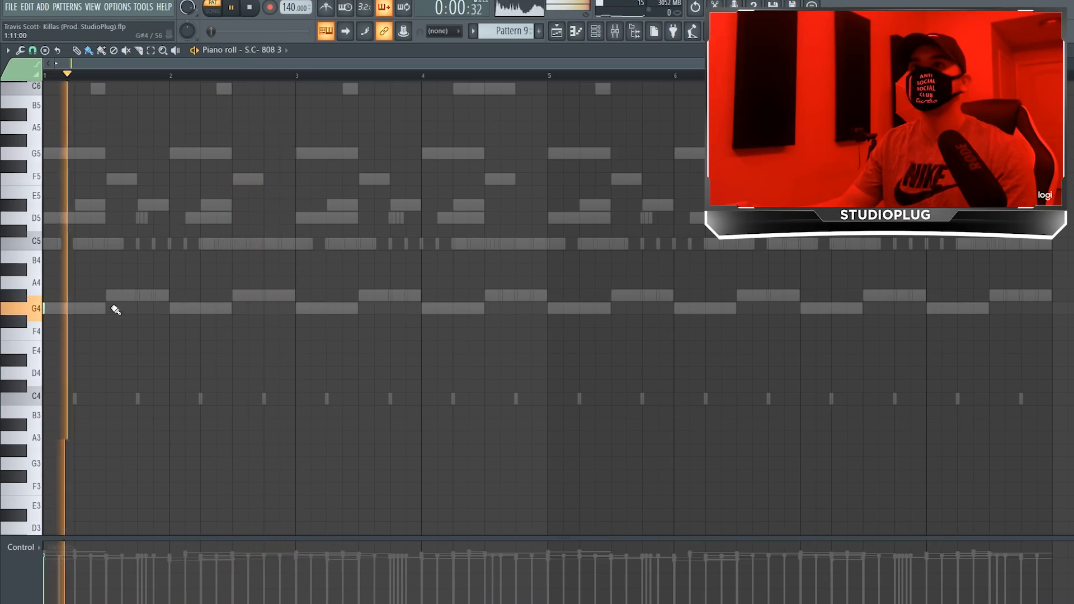
{"action": "key", "text": "space"}
{"action": "key", "text": "space"}
Step: Add G4 808 notes midway between beats 2 and 3 of bar 1, on beat 2 of bar 2 and on beat 1 of bar 3
{"action": "left_click", "coordinate": [93, 307]}
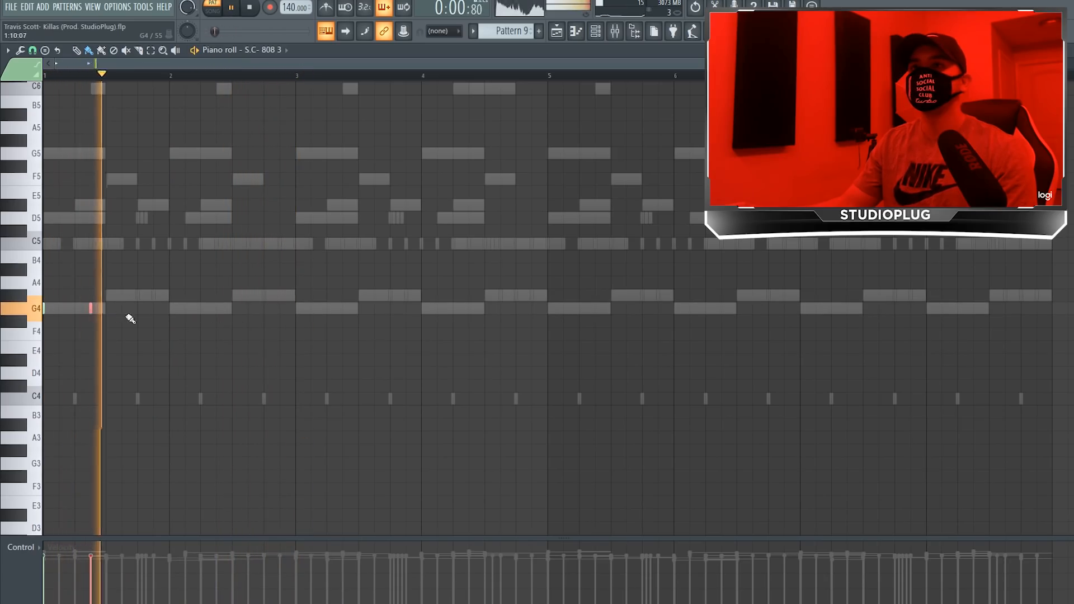
{"action": "left_click", "coordinate": [200, 308]}
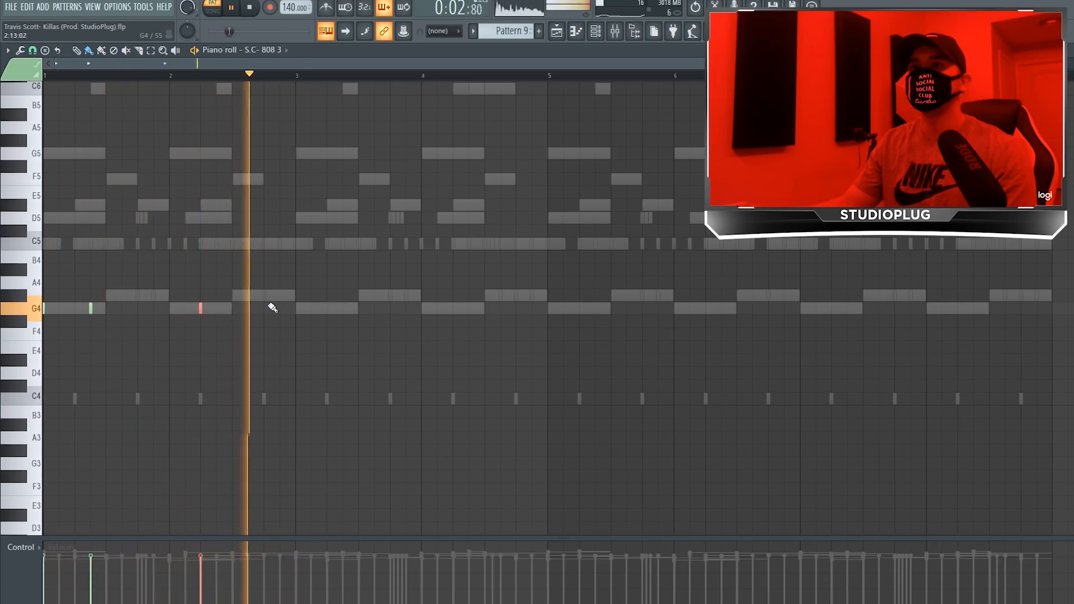
{"action": "left_click", "coordinate": [297, 308]}
{"action": "left_click", "coordinate": [312, 311]}
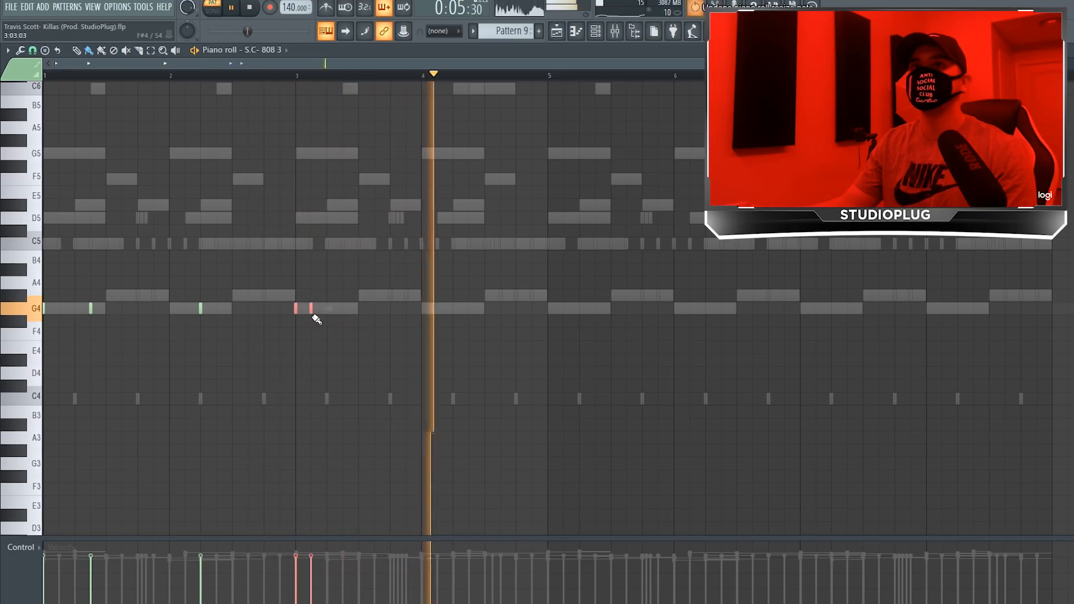
{"action": "right_click", "coordinate": [312, 311]}
{"action": "key", "text": "space"}
{"action": "key", "text": "space"}
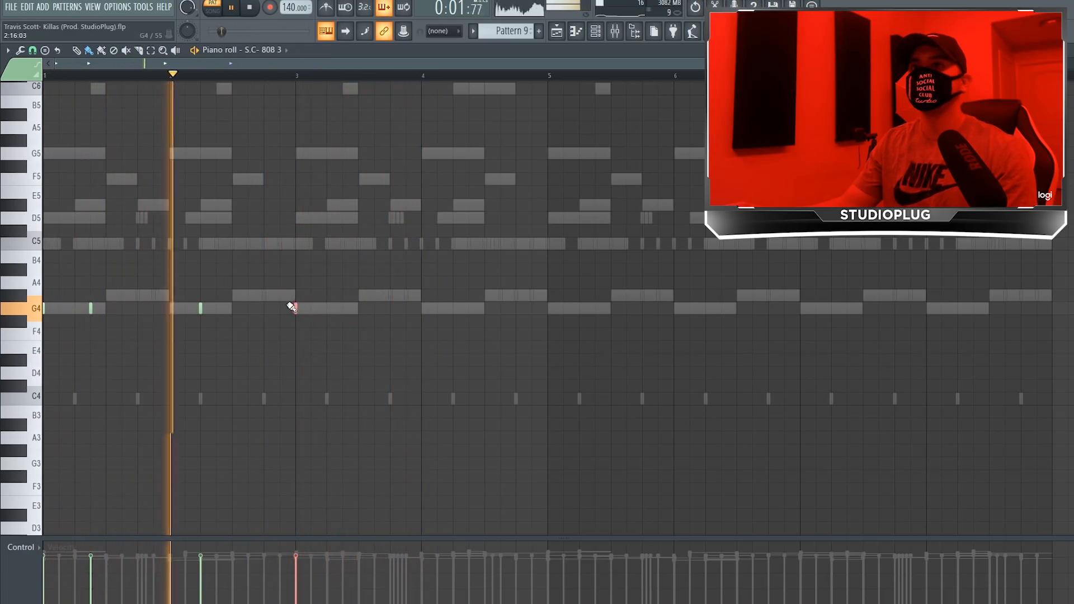
Step: Using a 1/4 beat snap, add a G4 note midway between beats 2 and 3 of bar 3, and return the snap to 1/2 beat
{"action": "left_click", "coordinate": [32, 52]}
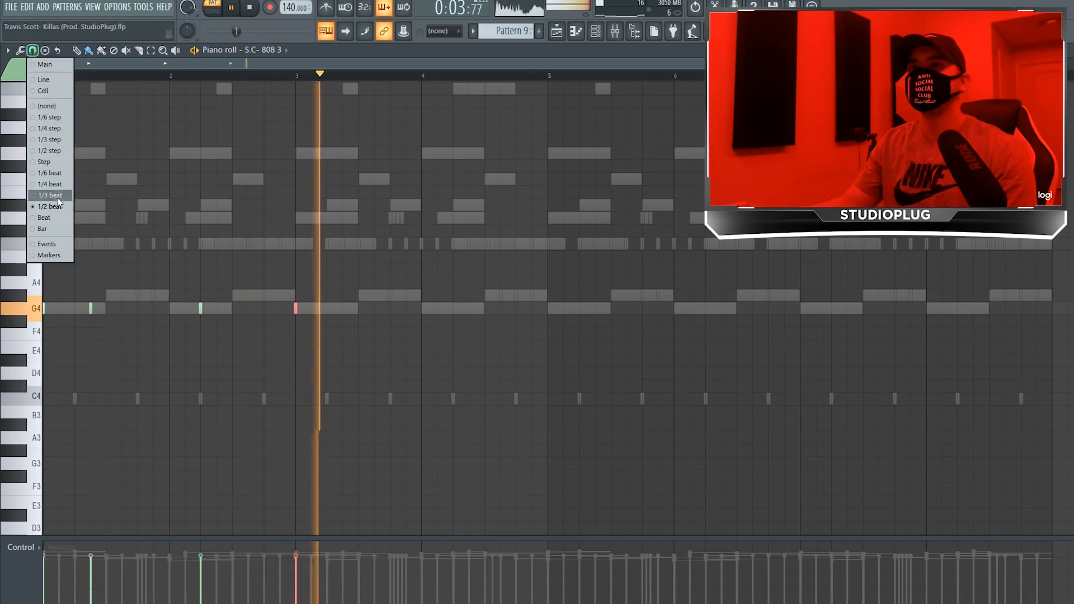
{"action": "left_click", "coordinate": [56, 186]}
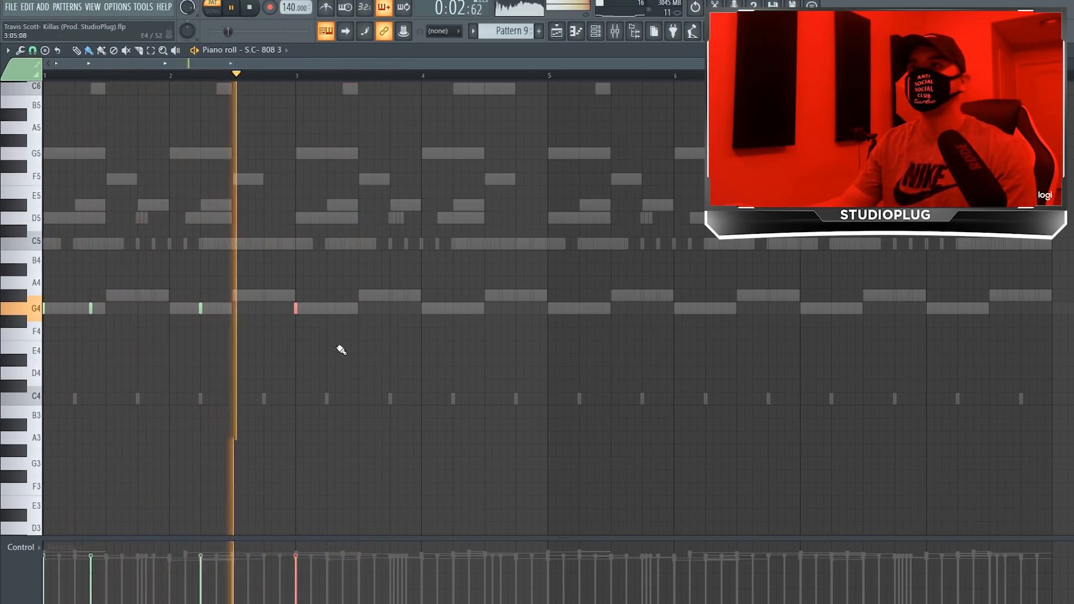
{"action": "left_click", "coordinate": [336, 310]}
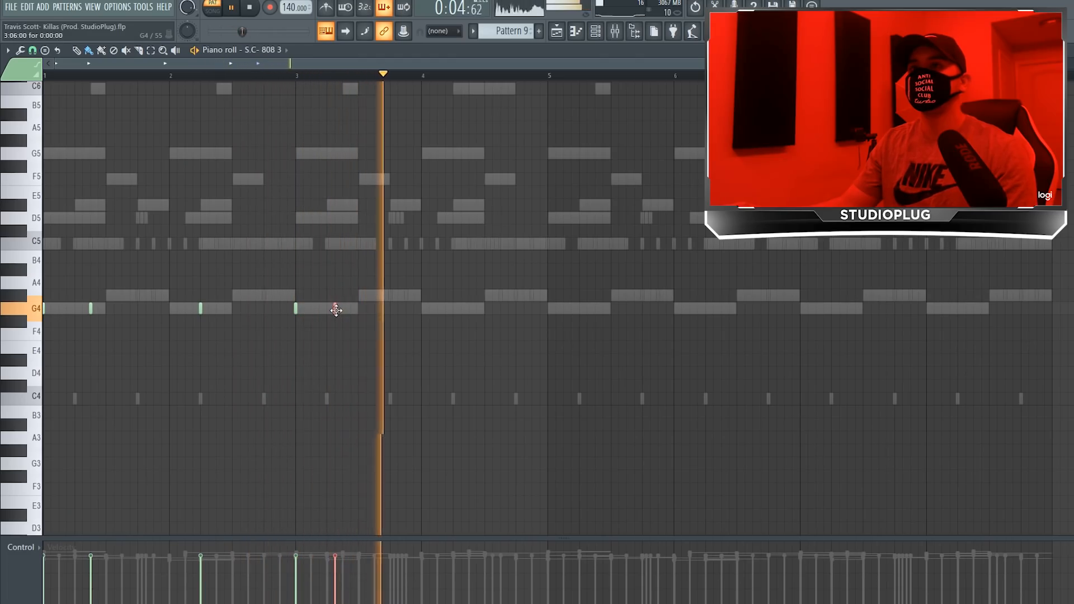
{"action": "double_click", "coordinate": [336, 309]}
{"action": "left_click", "coordinate": [638, 225]}
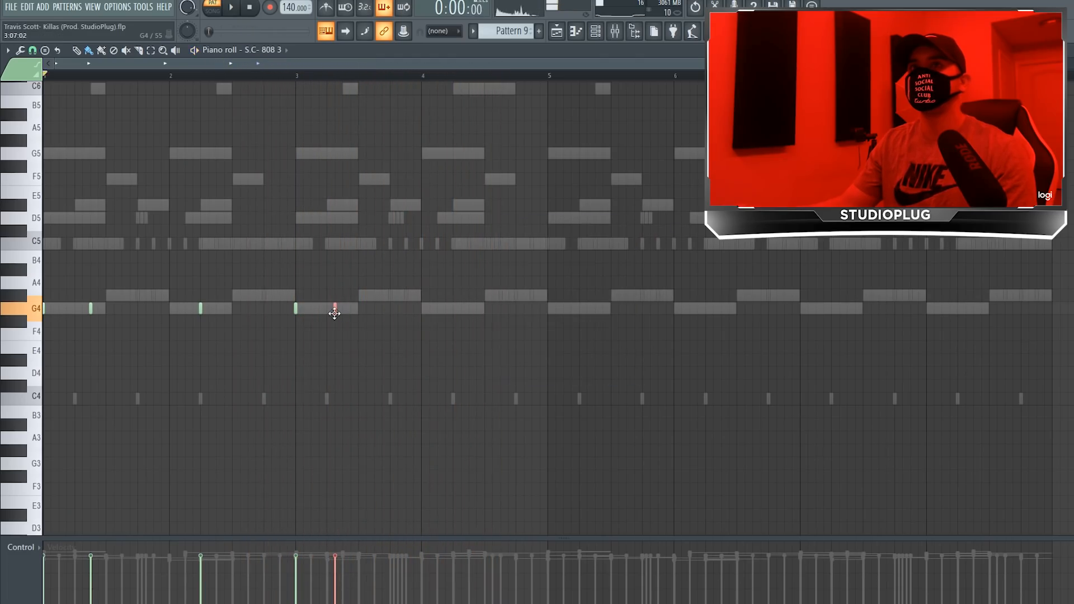
{"action": "left_click_drag", "start_coordinate": [335, 309], "coordinate": [351, 312]}
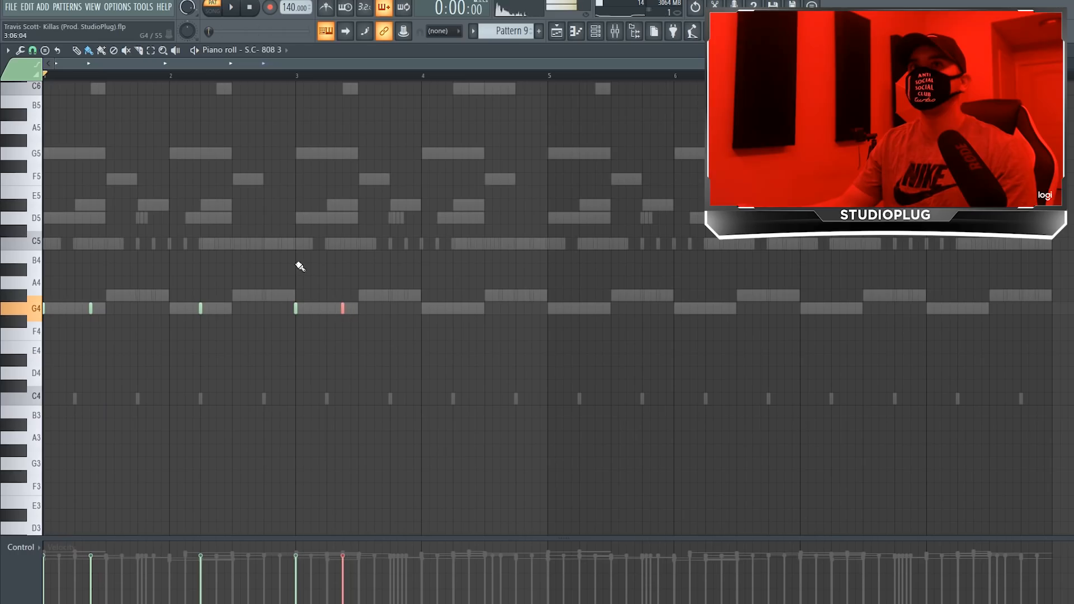
{"action": "left_click", "coordinate": [33, 51]}
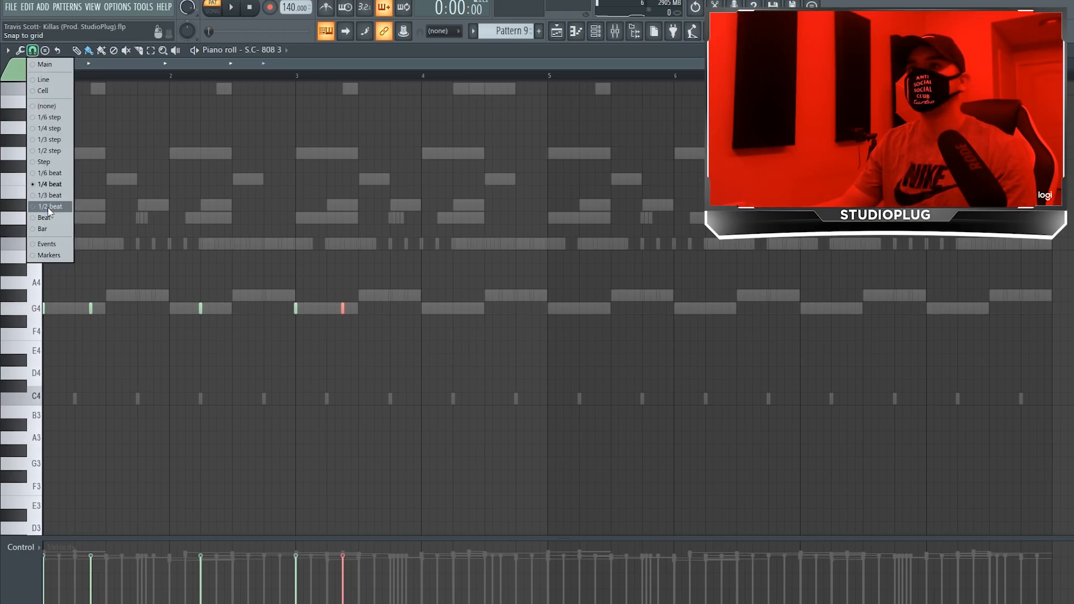
{"action": "left_click", "coordinate": [49, 207]}
Step: In bar 4, add a G4 808 note on beat 2 and a G#4 note midway between beats 3 and 4, checking them in playback
{"action": "key", "text": "space"}
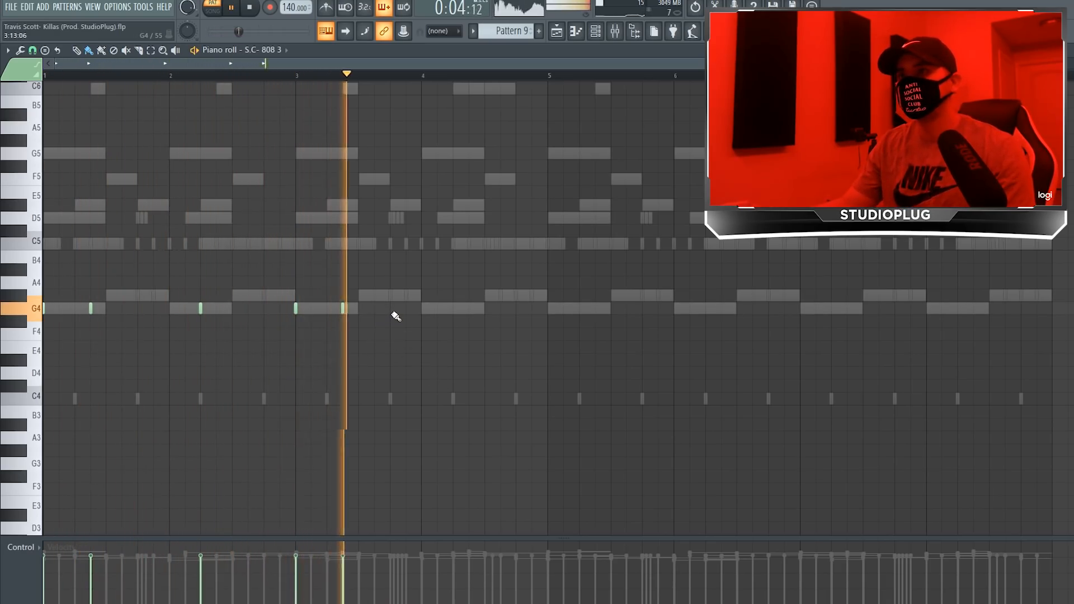
{"action": "left_click", "coordinate": [467, 308]}
{"action": "left_click", "coordinate": [461, 307]}
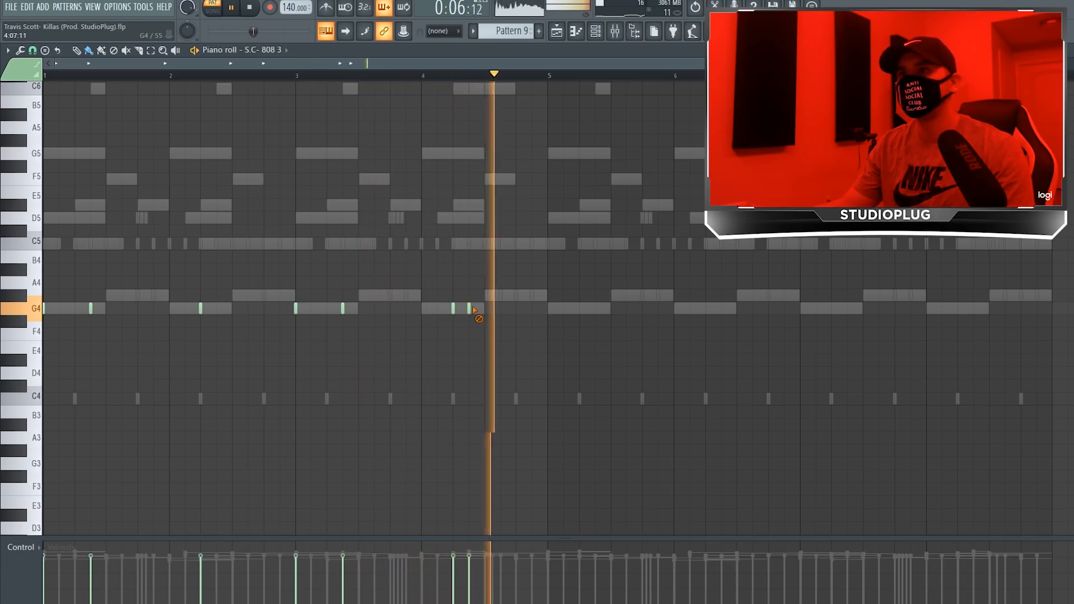
{"action": "right_click", "coordinate": [469, 307]}
{"action": "left_click", "coordinate": [424, 76]}
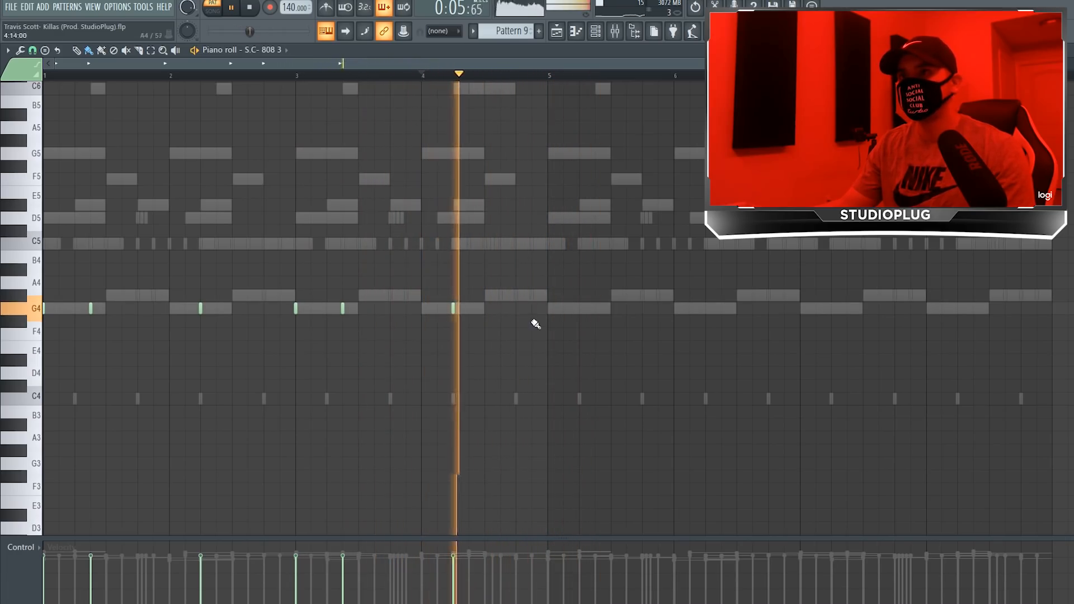
{"action": "key", "text": "space"}
{"action": "key", "text": "space"}
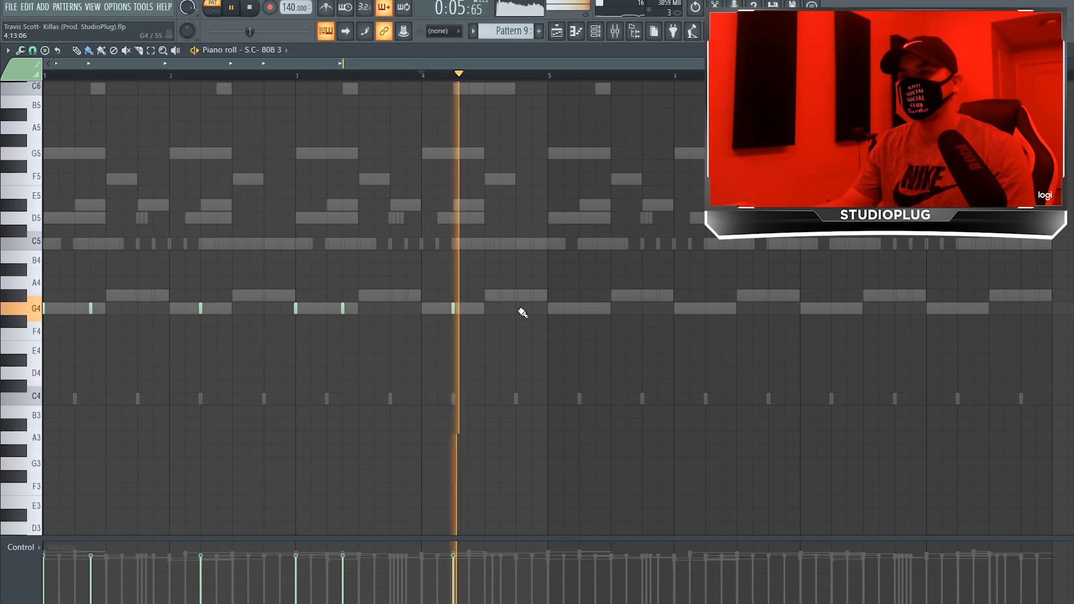
{"action": "left_click", "coordinate": [515, 295]}
{"action": "left_click_drag", "start_coordinate": [507, 300], "coordinate": [503, 300]}
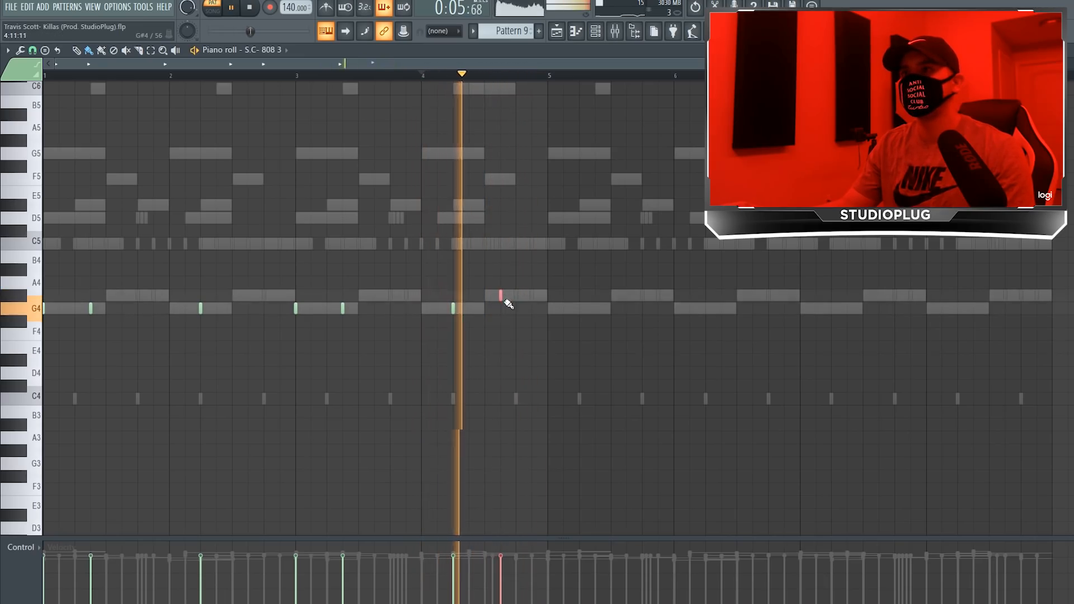
{"action": "left_click", "coordinate": [557, 312]}
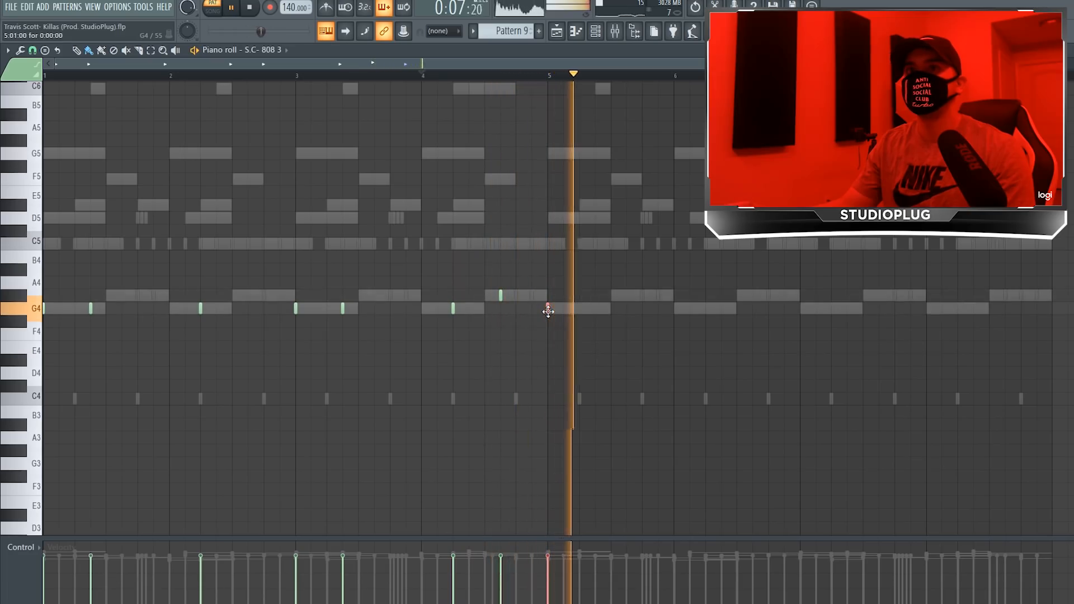
{"action": "right_click", "coordinate": [548, 310]}
{"action": "key", "text": "space"}
Step: Duplicate the 808 notes of bars 1 to 4 into bars 5 to 8, clear the selection and play back the result
{"action": "left_click_drag", "start_coordinate": [528, 256], "coordinate": [44, 410]}
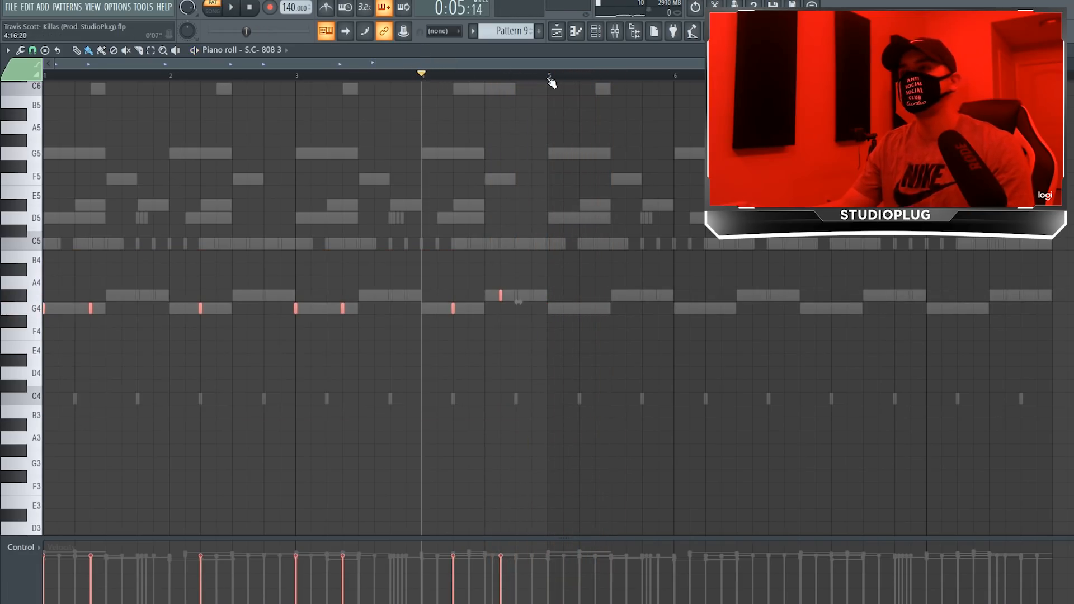
{"action": "left_click_drag", "start_coordinate": [546, 84], "coordinate": [3, 142]}
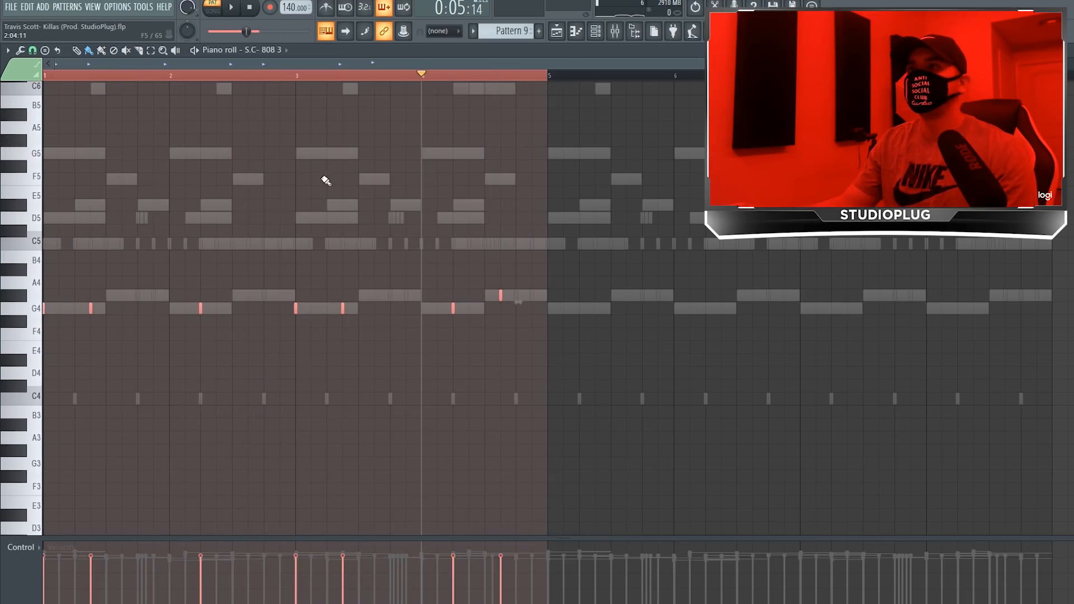
{"action": "key", "text": "ctrl+b"}
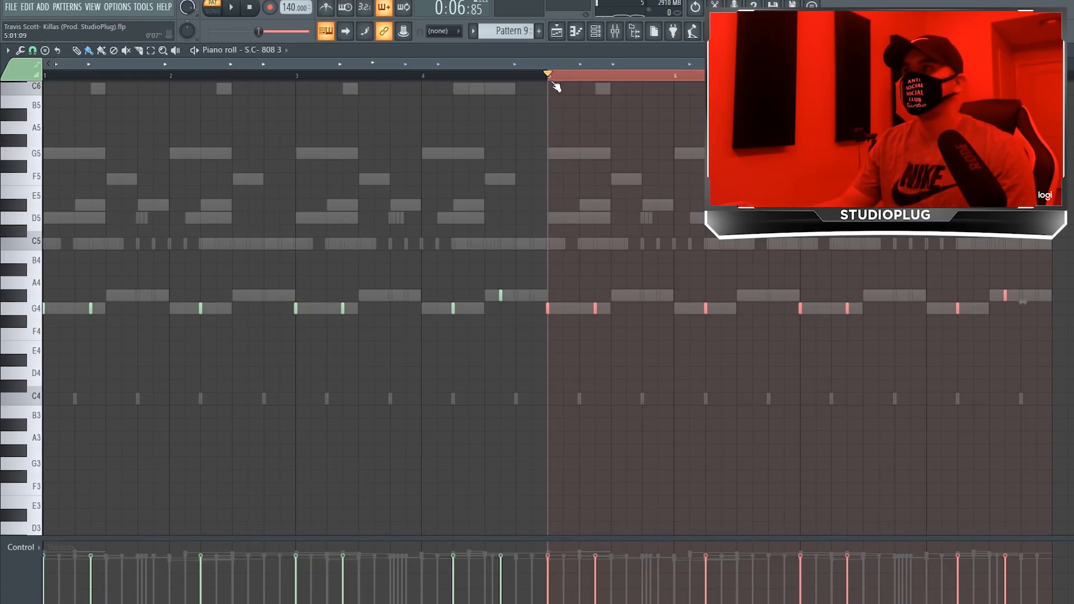
{"action": "key", "text": "space"}
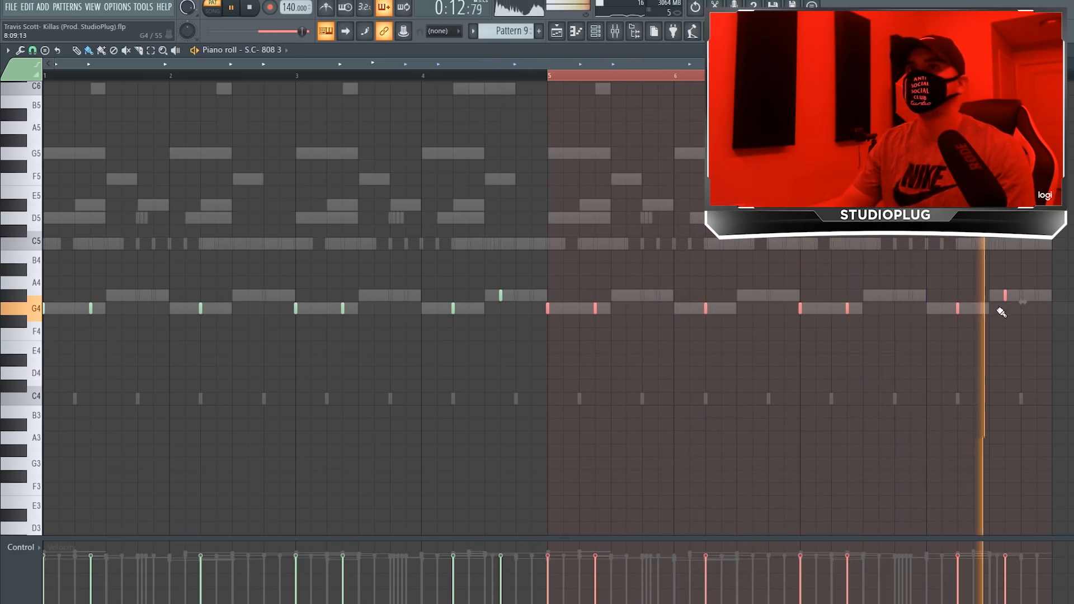
{"action": "right_click", "coordinate": [558, 77]}
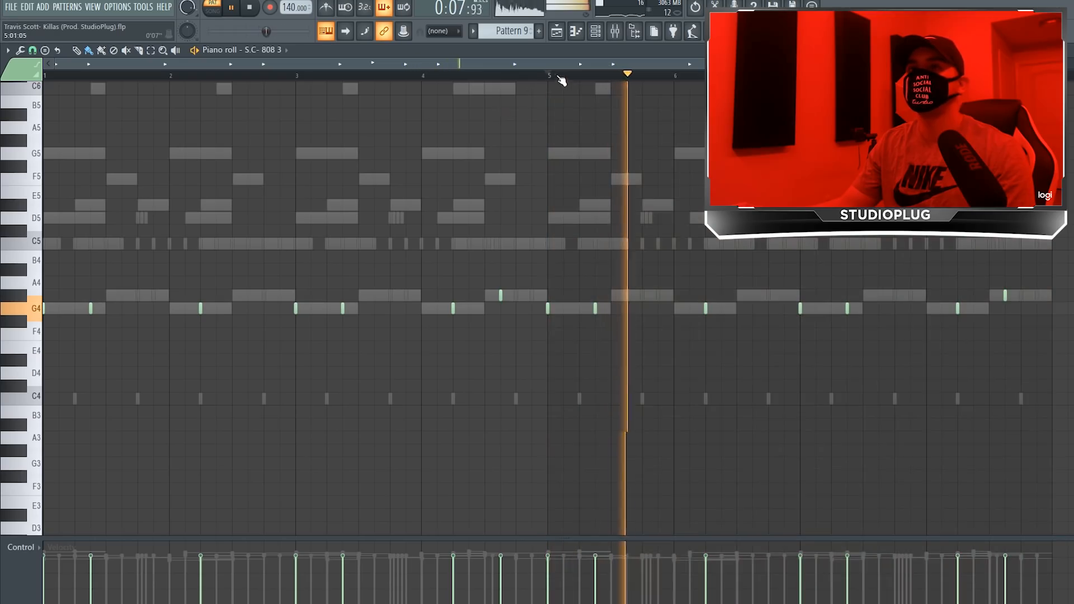
{"action": "key", "text": "space"}
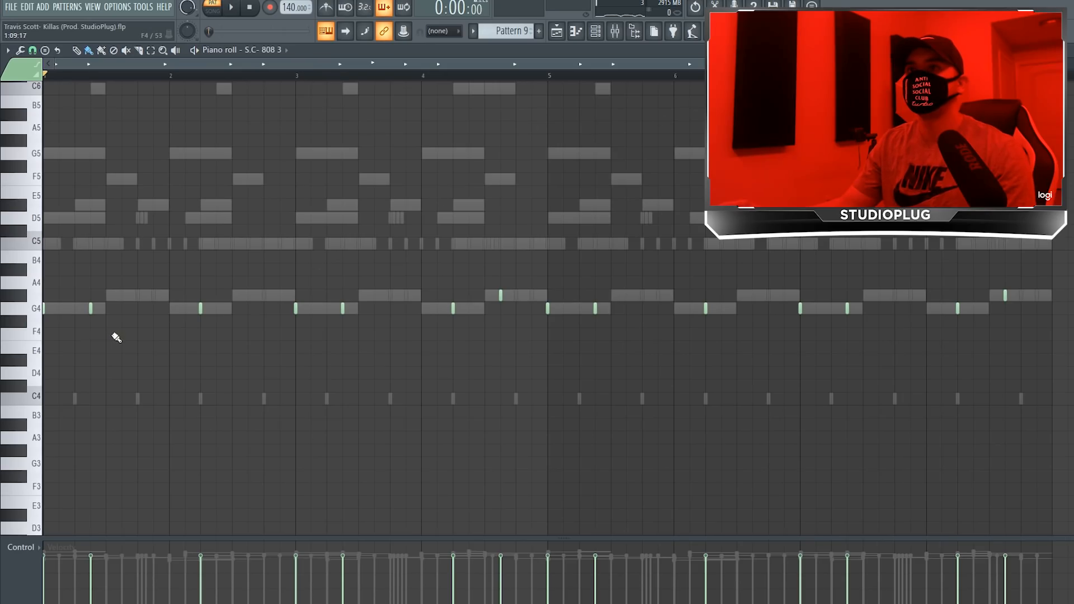
Step: Show the channel rack, play back all layers of Pattern 9 together, and look up the pattern option for splitting by channel
{"action": "left_click", "coordinate": [595, 34]}
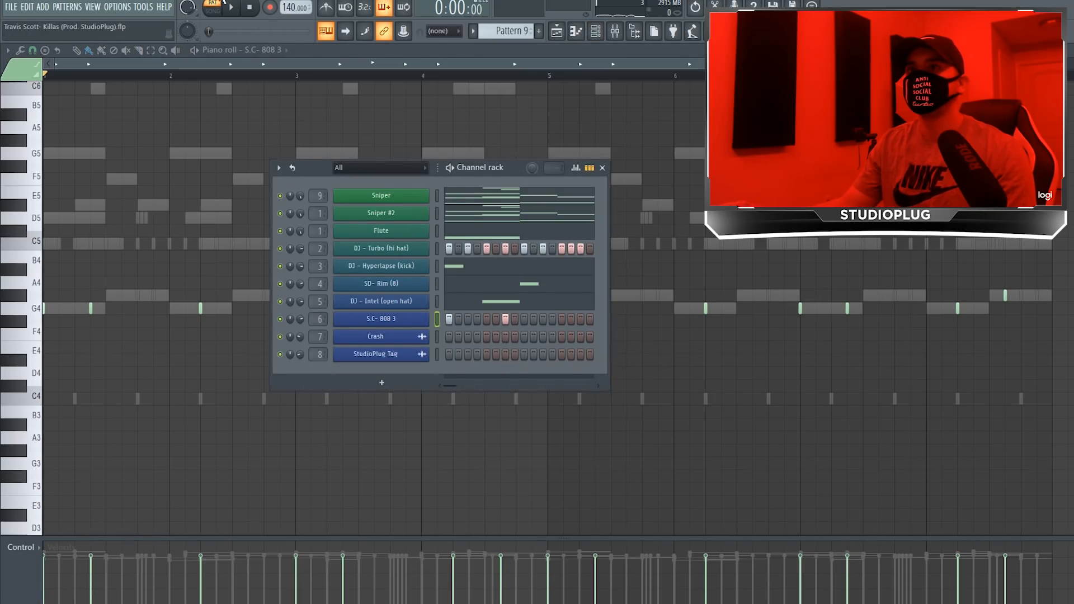
{"action": "left_click", "coordinate": [230, 8]}
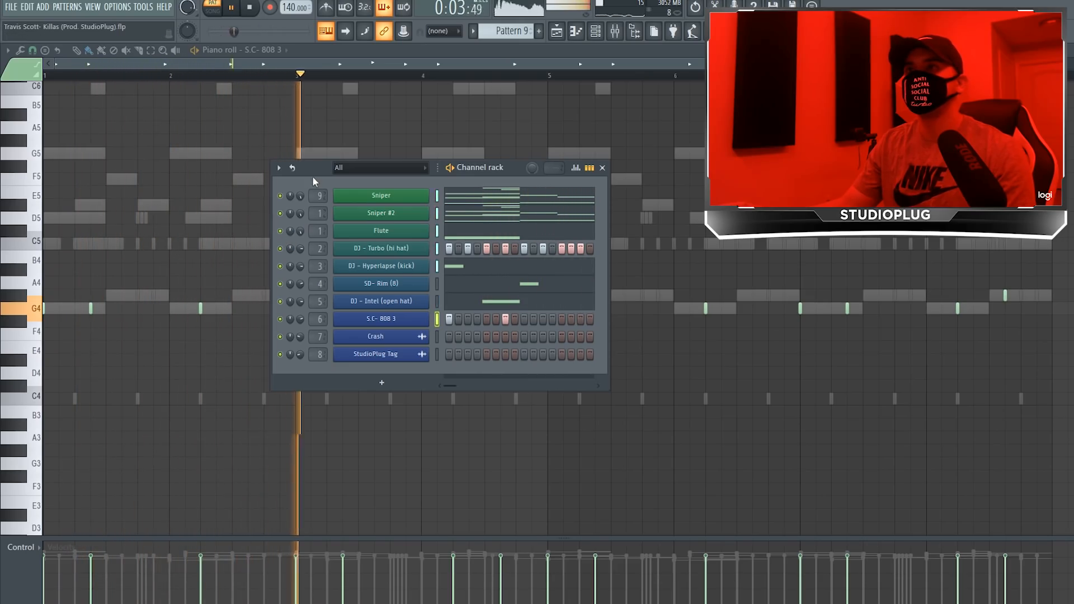
{"action": "left_click_drag", "start_coordinate": [350, 164], "coordinate": [327, 196]}
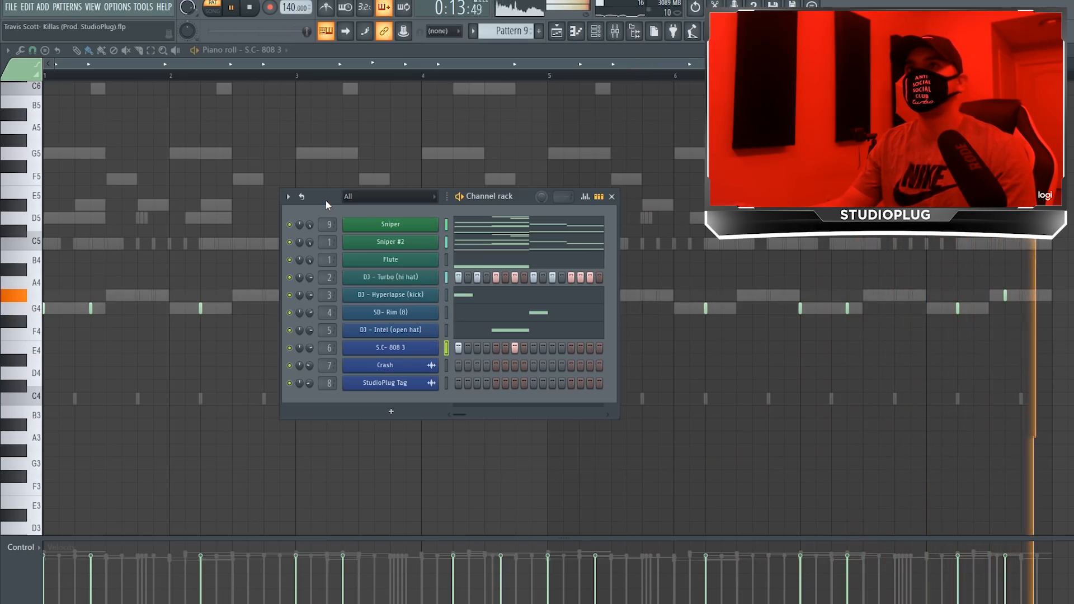
{"action": "left_click", "coordinate": [251, 9]}
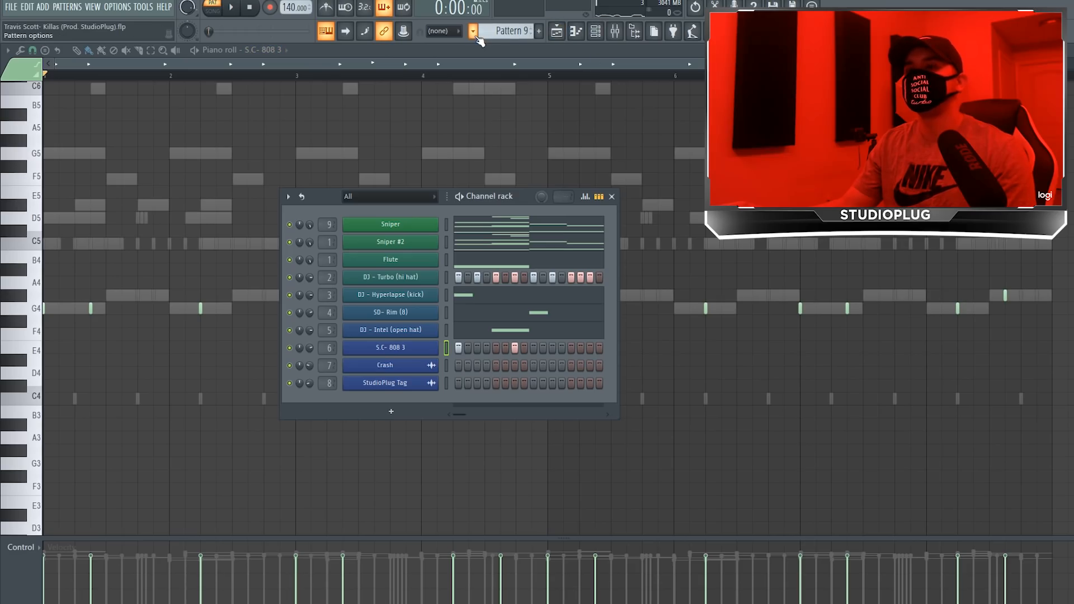
{"action": "left_click", "coordinate": [474, 34]}
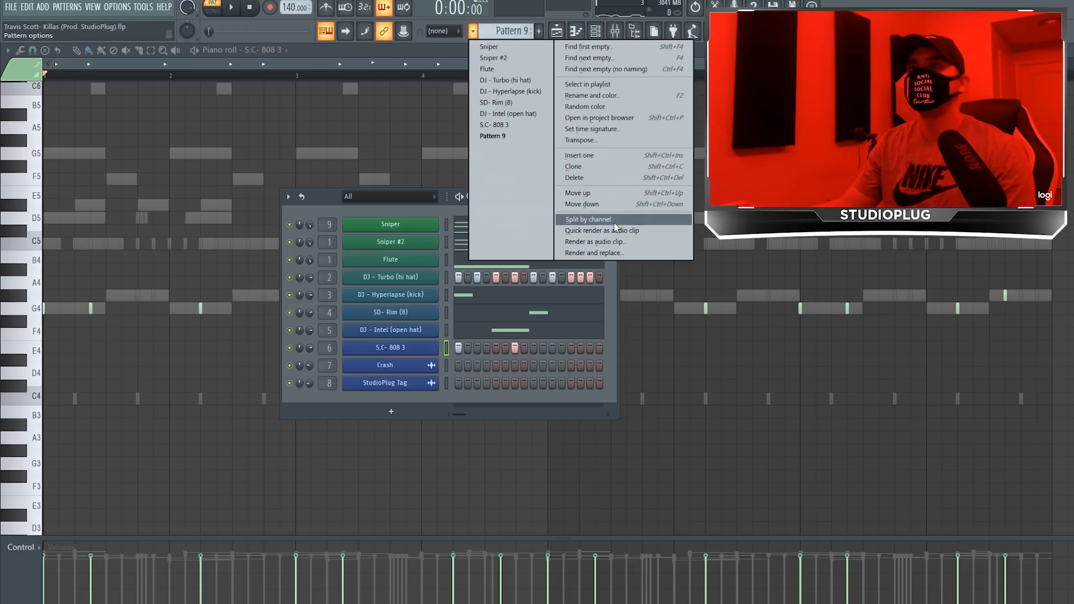
{"action": "left_click", "coordinate": [322, 194]}
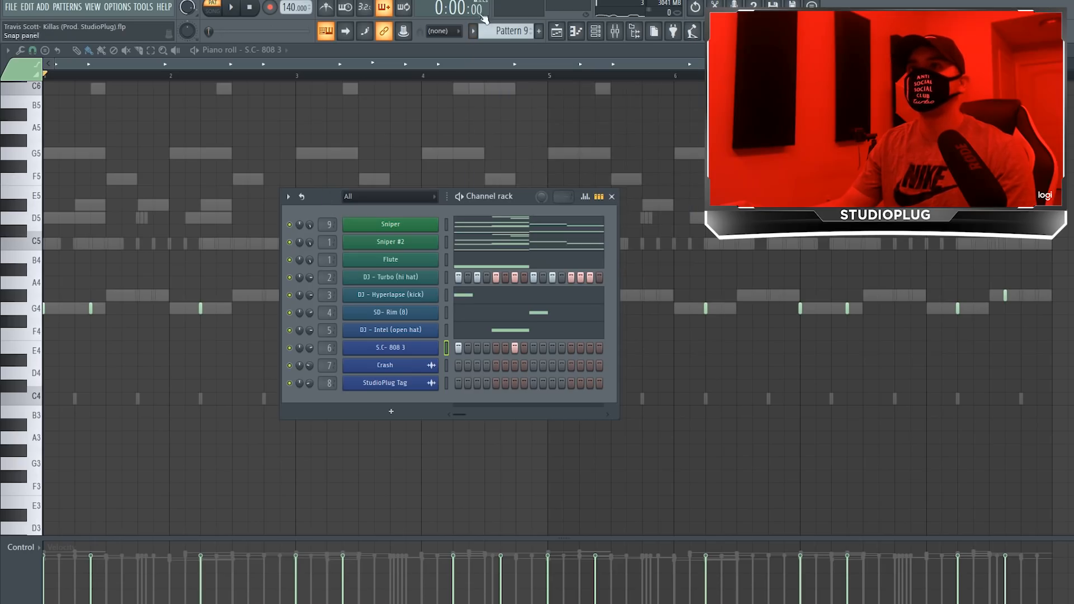
Step: In the playlist, place Sniper clips at bars 1 and 9, Sniper #2, rim and crash clips at bar 9, and the StudioPlug tag just before bar 17
{"action": "left_click", "coordinate": [564, 37]}
{"action": "left_click", "coordinate": [215, 106]}
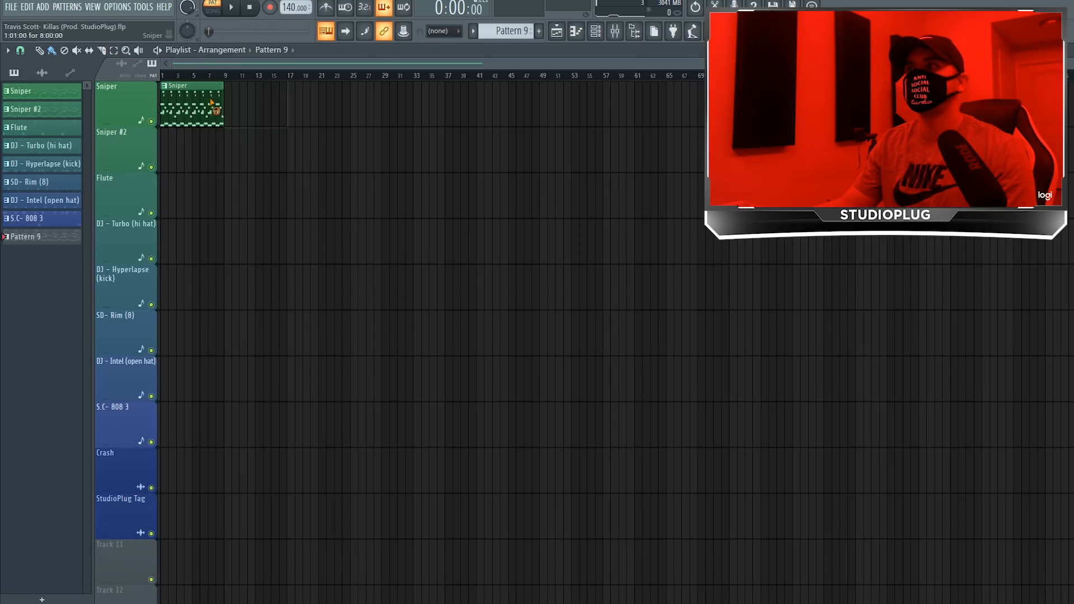
{"action": "left_click", "coordinate": [249, 111]}
{"action": "left_click", "coordinate": [251, 144]}
{"action": "left_click", "coordinate": [251, 331]}
{"action": "left_click", "coordinate": [246, 454]}
{"action": "left_click", "coordinate": [291, 512]}
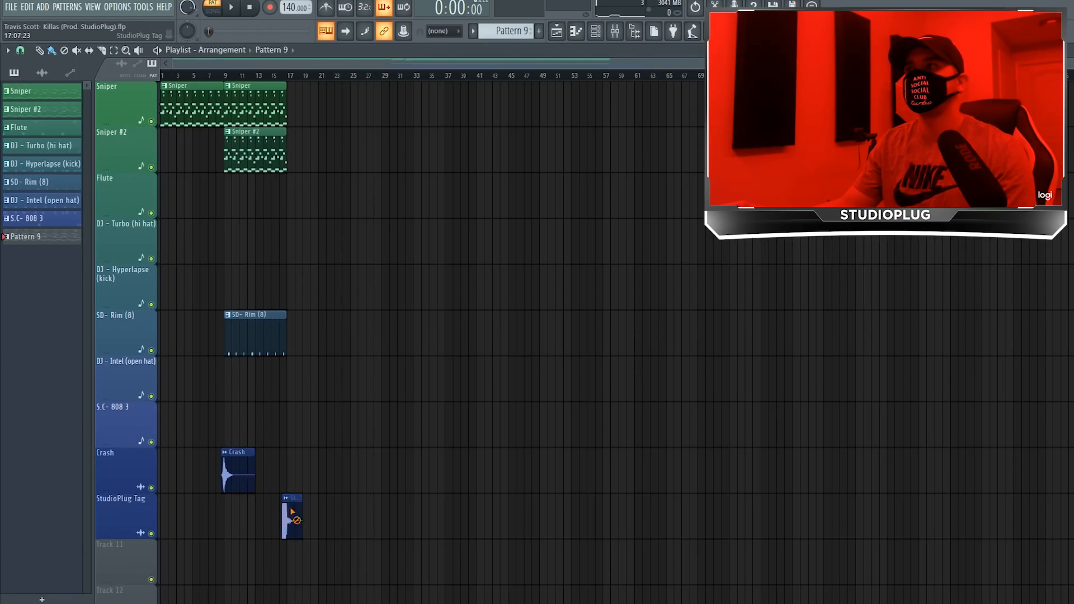
Step: Fill bars 17 to 32 with Sniper #2, flute, hi-hat, kick, rim, open hat, 808 and crash clips, adding Sniper at bar 25
{"action": "mouse_move", "coordinate": [329, 411]}
{"action": "left_mouse_down"}
{"action": "mouse_move", "coordinate": [319, 292]}
{"action": "mouse_move", "coordinate": [330, 150]}
{"action": "mouse_move", "coordinate": [299, 475]}
{"action": "left_mouse_up"}
{"action": "left_click", "coordinate": [388, 111]}
{"action": "key", "text": "ctrl+b"}
{"action": "left_click_drag", "start_coordinate": [390, 497], "coordinate": [415, 143]}
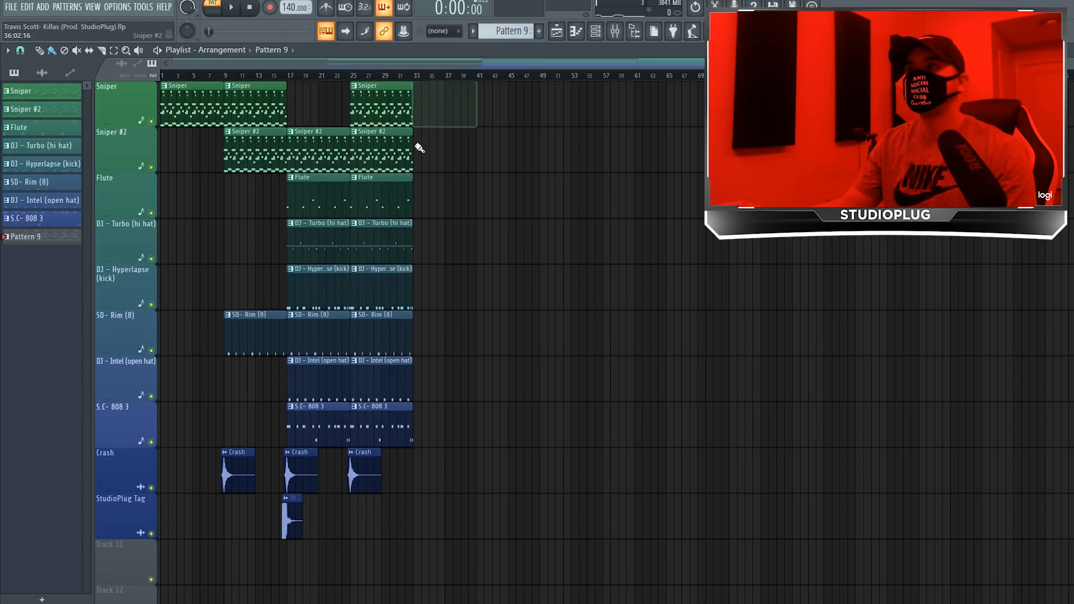
Step: Add Sniper, hi-hat and crash clips at bar 33, and Sniper #2, kick, rim, open hat, 808 and crash clips at bar 41
{"action": "left_click", "coordinate": [442, 110]}
{"action": "left_click", "coordinate": [445, 241]}
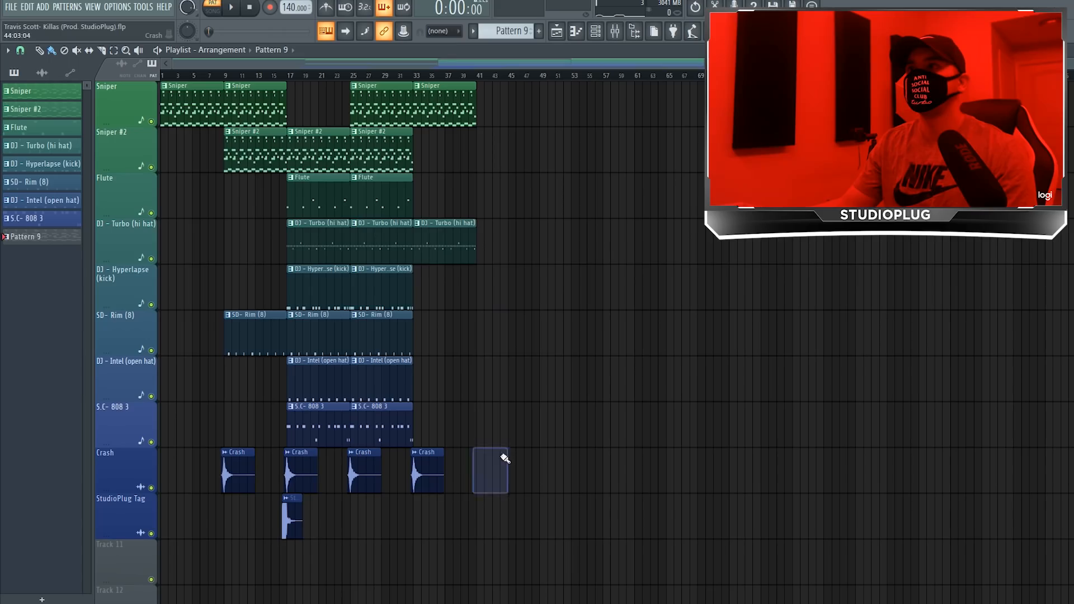
{"action": "left_click_drag", "start_coordinate": [505, 458], "coordinate": [520, 428]}
{"action": "left_click", "coordinate": [511, 296]}
{"action": "left_click", "coordinate": [520, 155]}
Step: Add Sniper #2, flute, hi-hat, kick, rim, open hat, 808 and crash clips at bar 49
{"action": "left_click", "coordinate": [552, 157]}
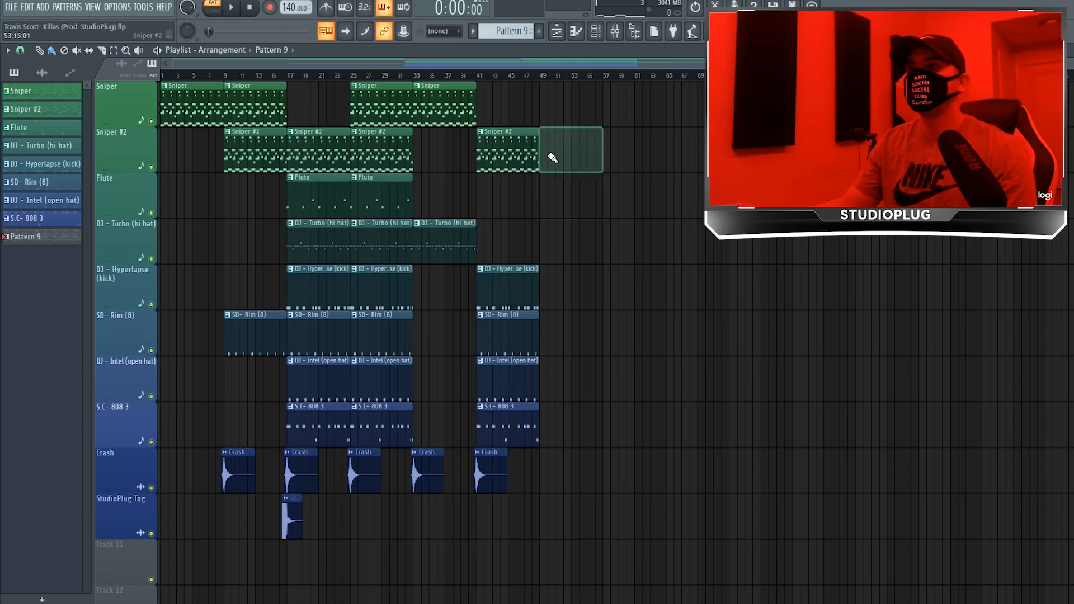
{"action": "left_click", "coordinate": [571, 197]}
{"action": "left_click", "coordinate": [579, 240]}
{"action": "left_click", "coordinate": [580, 296]}
{"action": "left_click", "coordinate": [575, 333]}
{"action": "left_click", "coordinate": [571, 372]}
{"action": "left_click", "coordinate": [561, 434]}
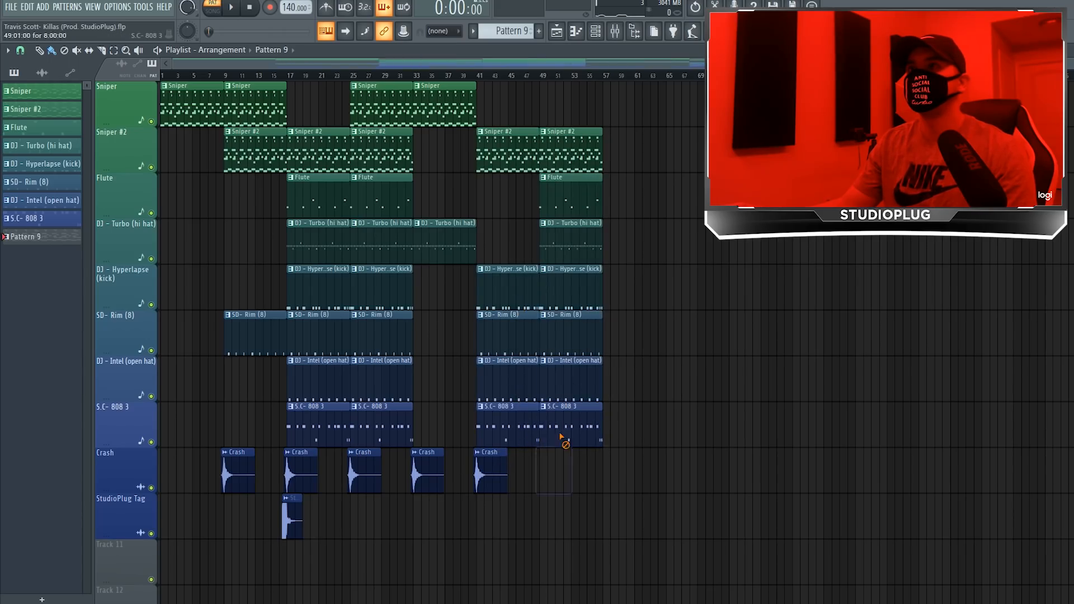
{"action": "left_click", "coordinate": [593, 469]}
Step: Add Sniper, Sniper #2, rim and crash clips at bar 57, and paste a copy of the clips from bar 17 onward at bar 65
{"action": "left_click", "coordinate": [631, 332]}
{"action": "left_click", "coordinate": [628, 149]}
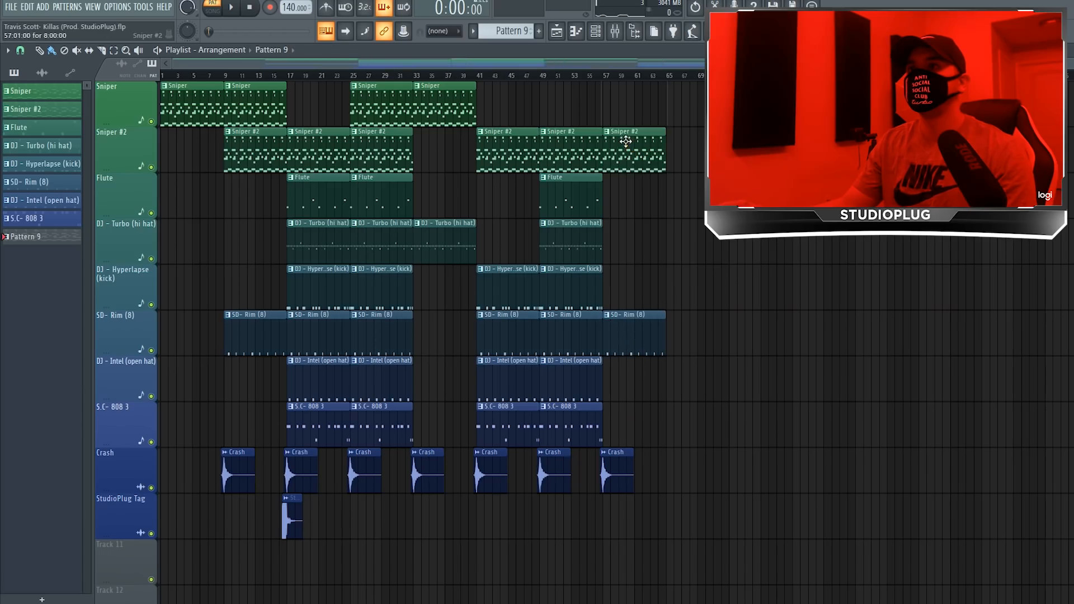
{"action": "left_click", "coordinate": [643, 112]}
{"action": "key", "text": "ctrl+v"}
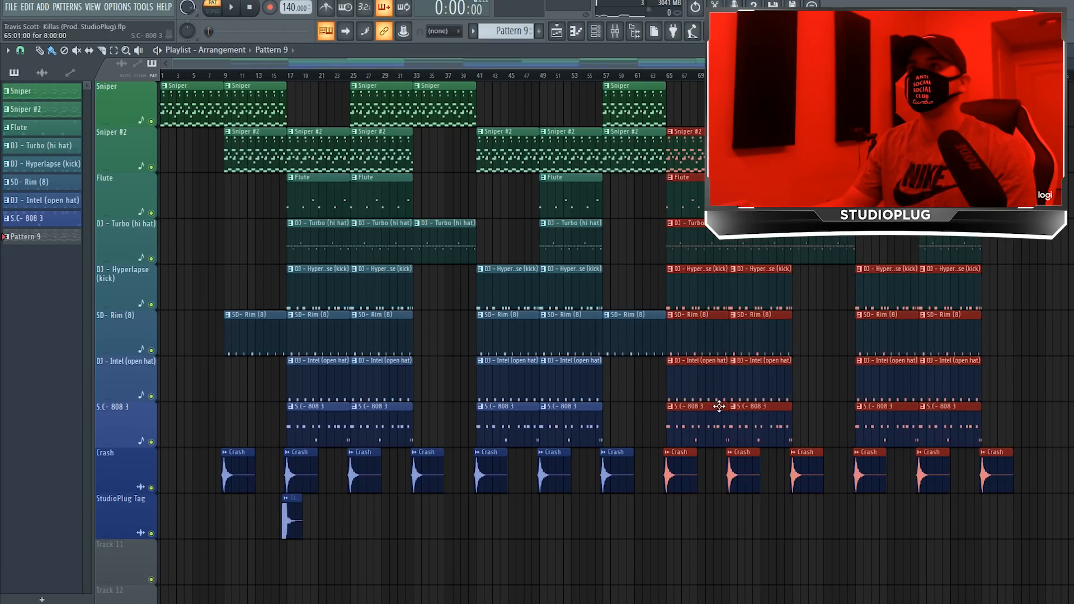
Step: Undo the last clip placements at the end of the arrangement and place an SD- Rim (8) clip starting at bar 105
{"action": "left_click_drag", "start_coordinate": [679, 512], "coordinate": [1010, 107]}
{"action": "key", "text": "ctrl+z"}
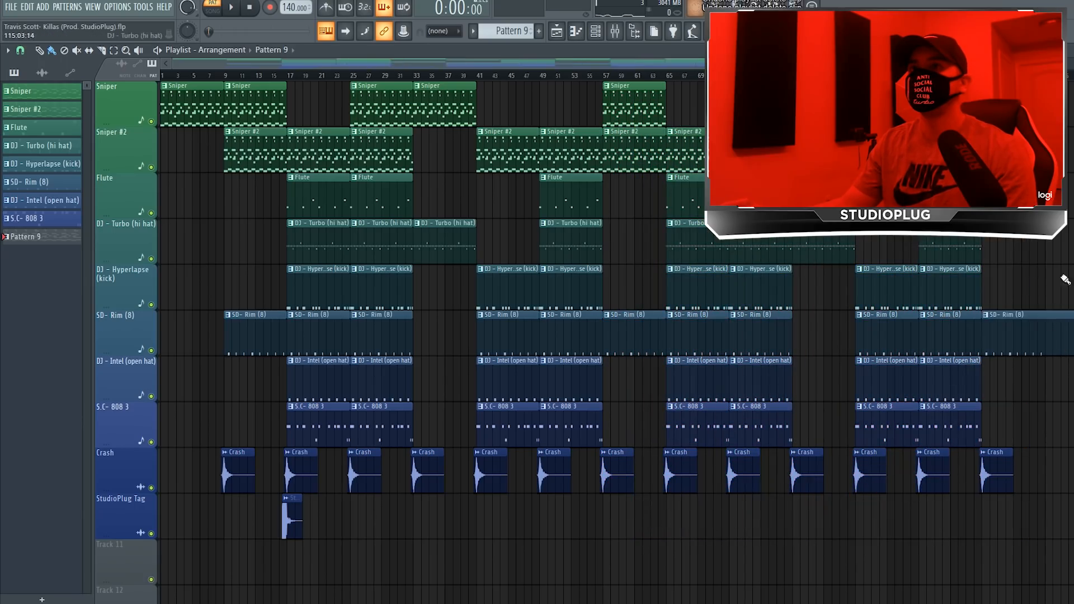
{"action": "key", "text": "ctrl+z"}
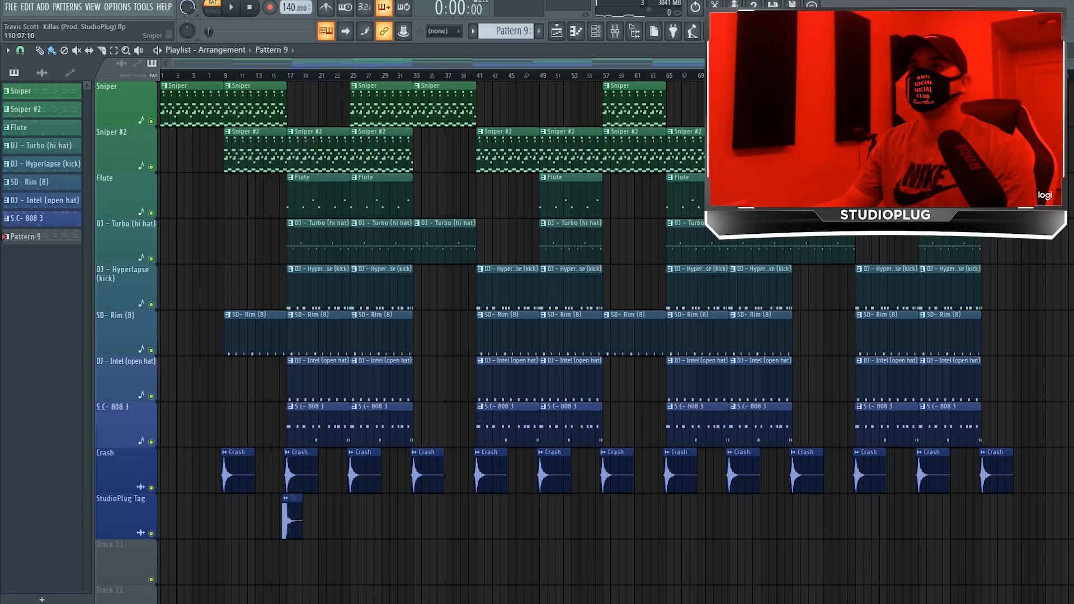
{"action": "key", "text": "ctrl+z"}
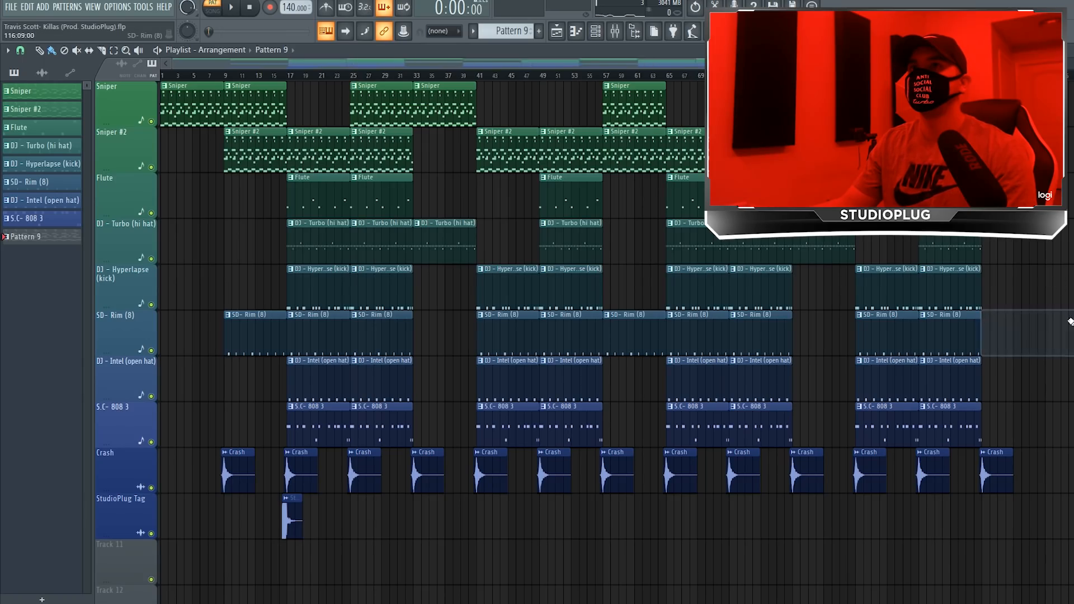
{"action": "scroll", "coordinate": [635, 180], "scroll_direction": "up", "scroll_amount": 2}
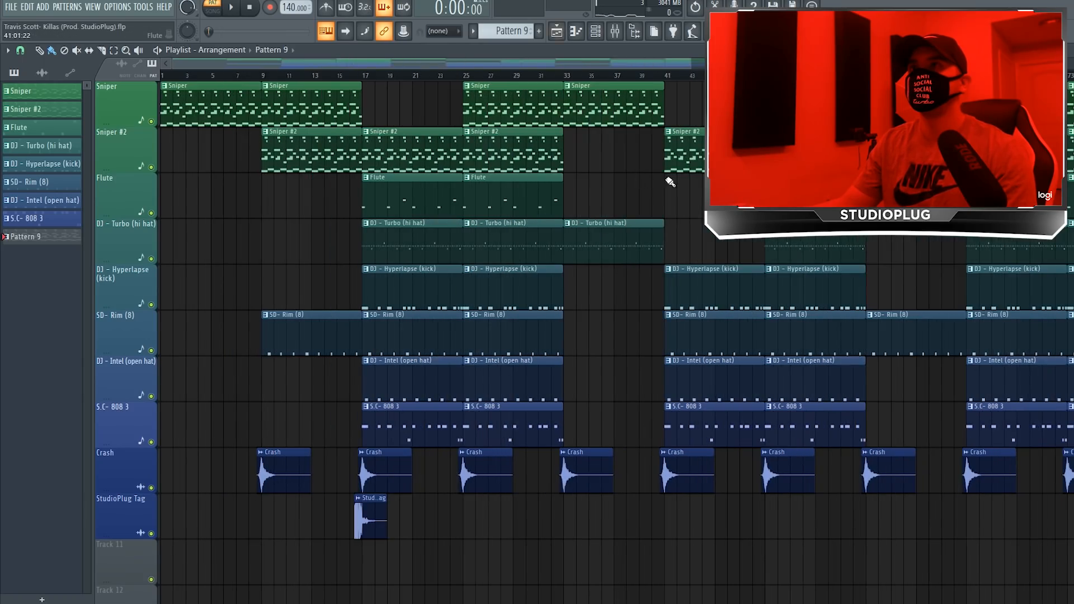
{"action": "scroll", "coordinate": [670, 181], "scroll_direction": "down", "scroll_amount": 2}
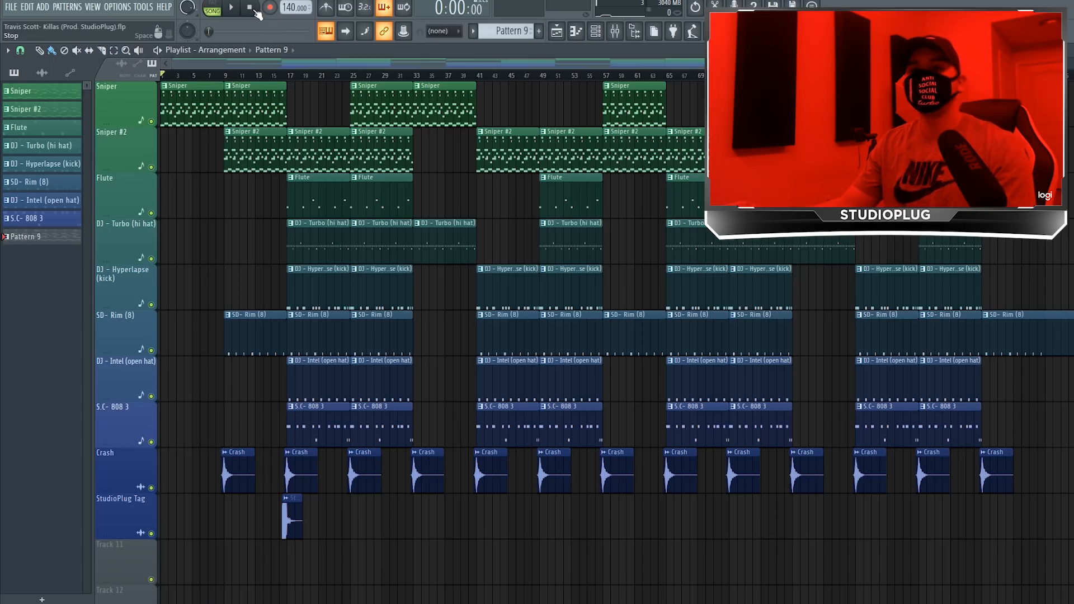